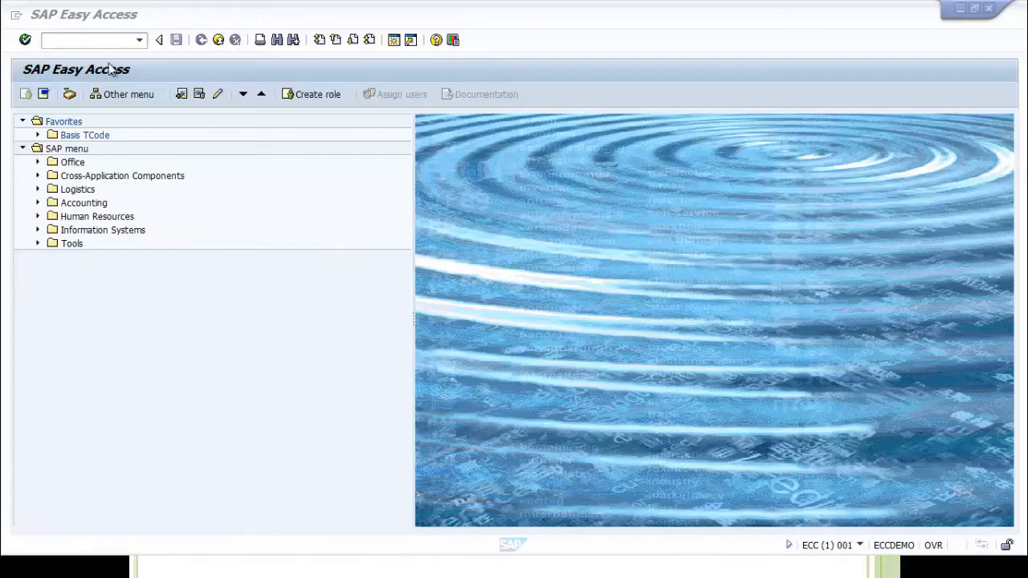
Run transaction SM64 to open the Background Events overview
click(72, 38)
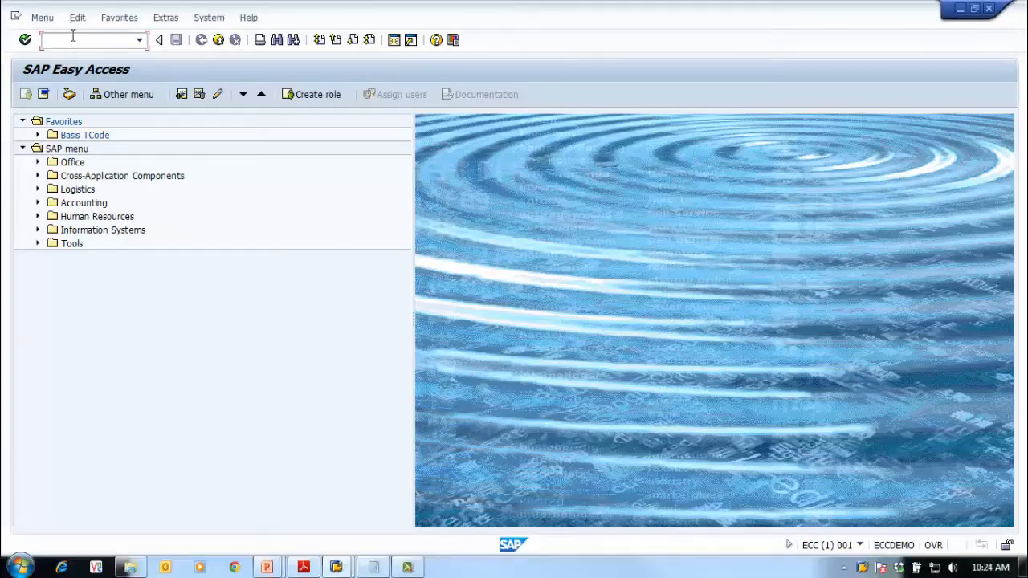
text(SM35)
key(BackSpace)
key(BackSpace)
text(64)
key(Return)
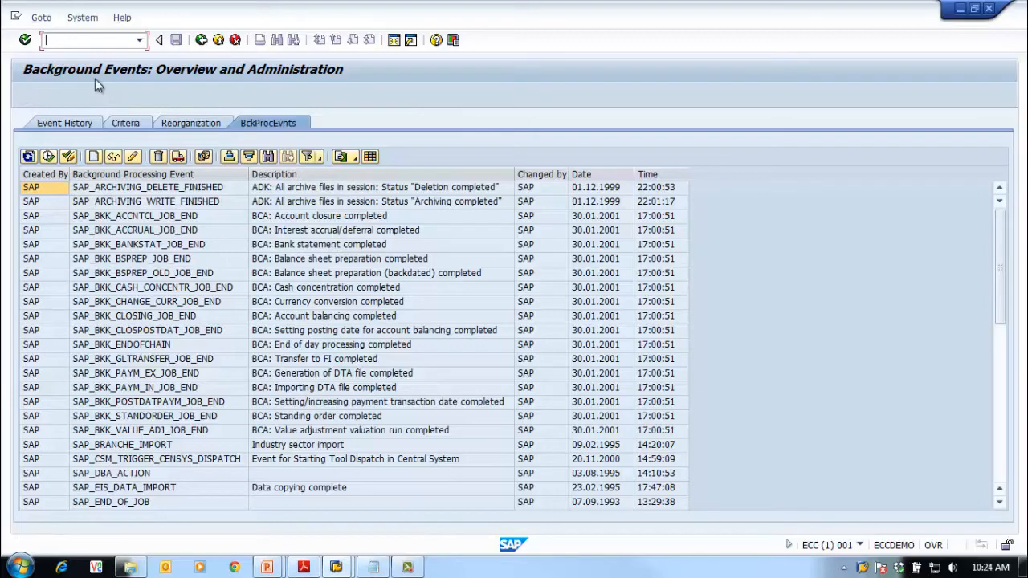
Browse the events list, selecting SAP_BKK_ACCRUAL_JOB_END, SAP_SYSTEM_START, SAP_IMPORT_START and SAP_IMPORT_STOP
click(222, 231)
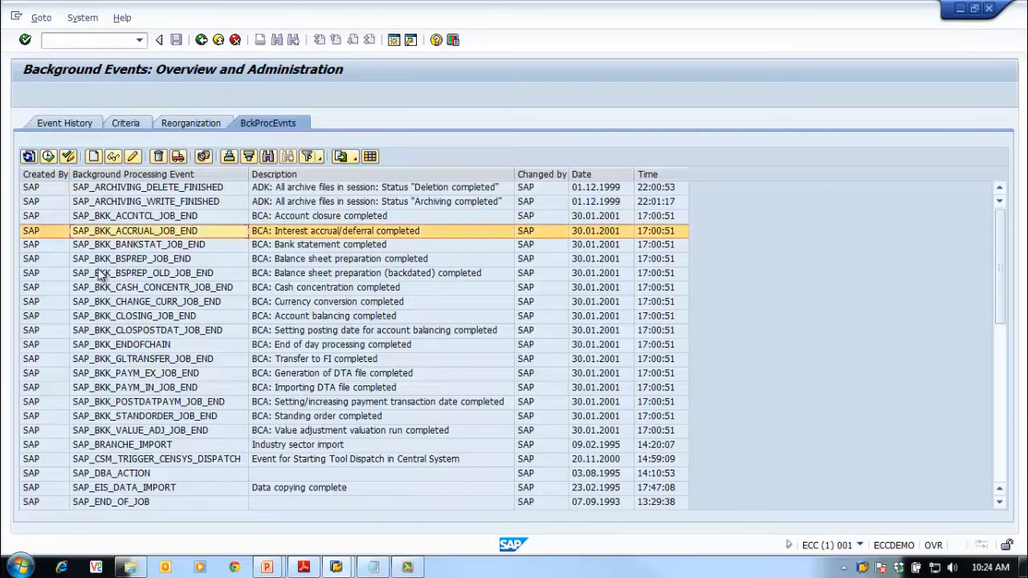
scroll(98, 275, down, 5)
scroll(121, 317, down, 5)
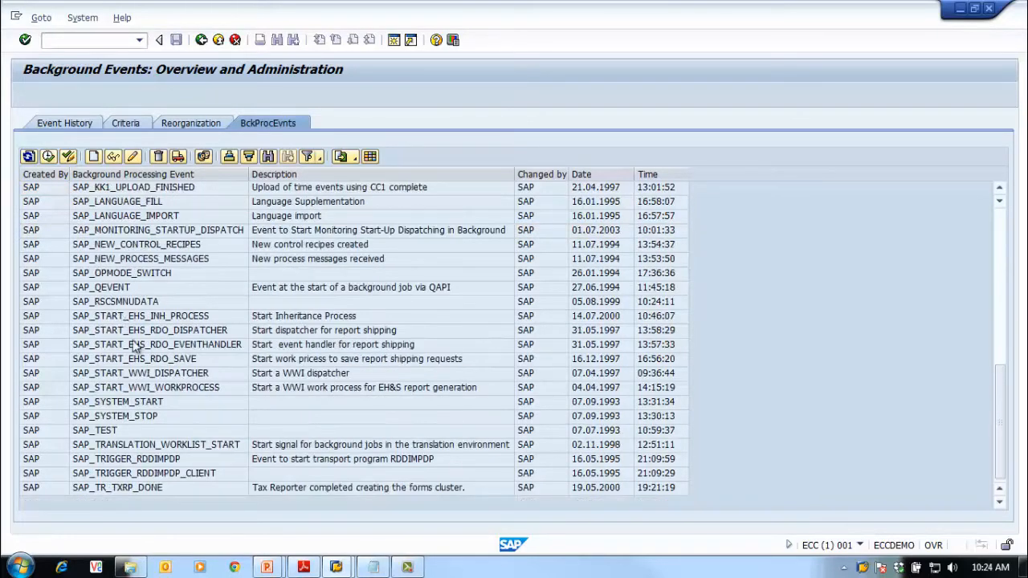
click(190, 407)
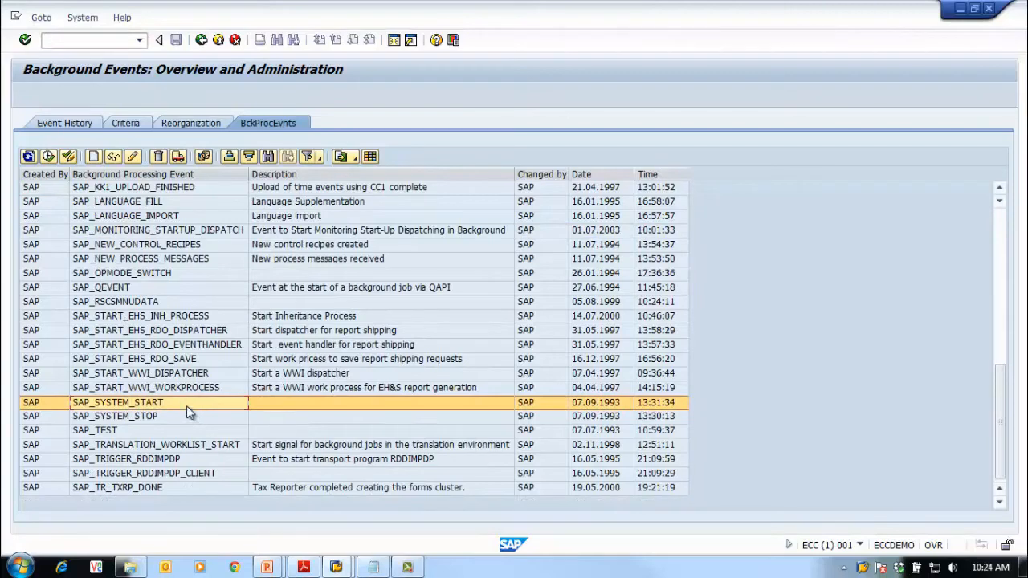
scroll(187, 412, up, 3)
scroll(187, 412, up, 5)
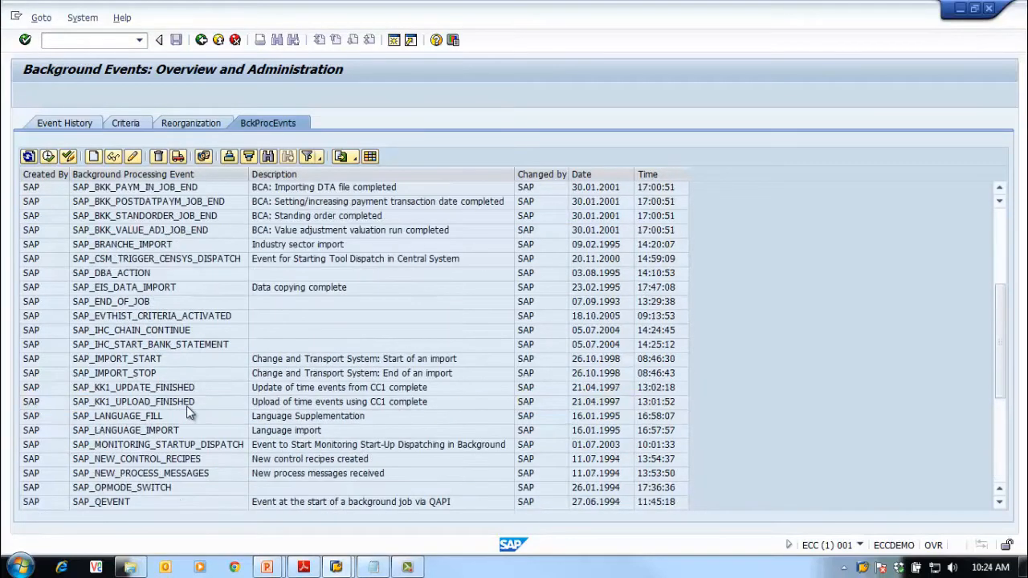
scroll(187, 409, down, 1)
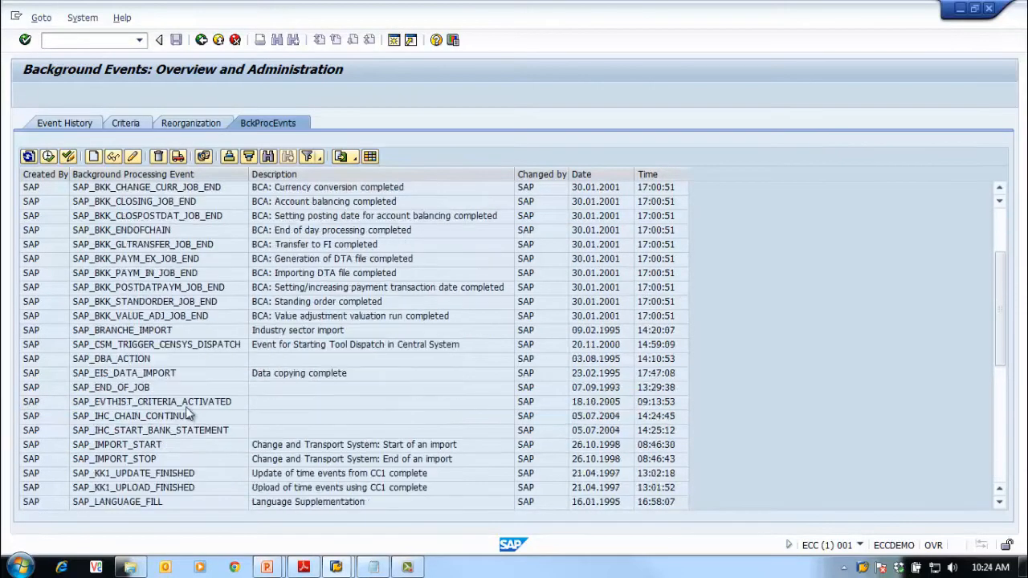
click(169, 444)
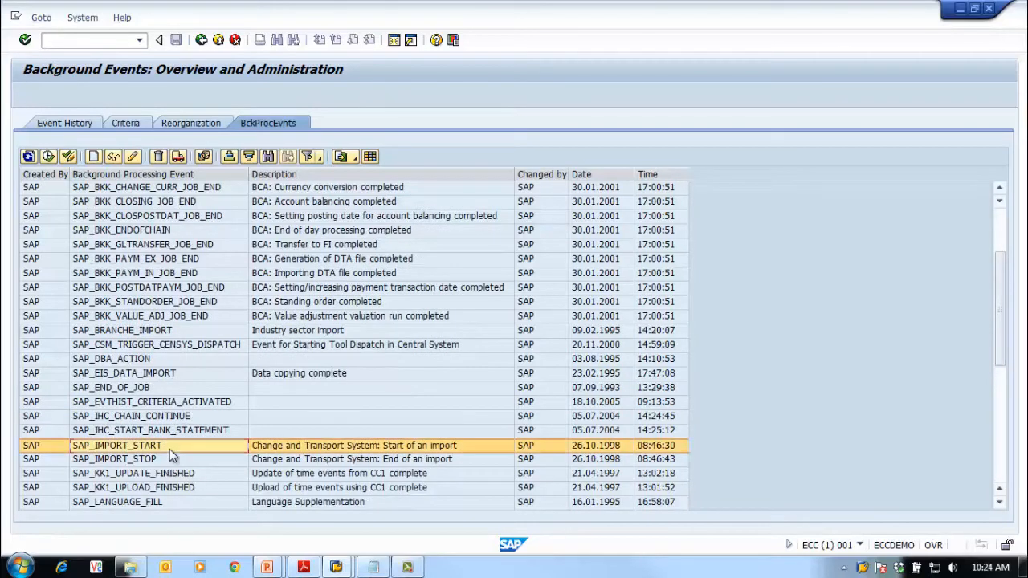
click(171, 458)
click(170, 446)
scroll(200, 472, down, 1)
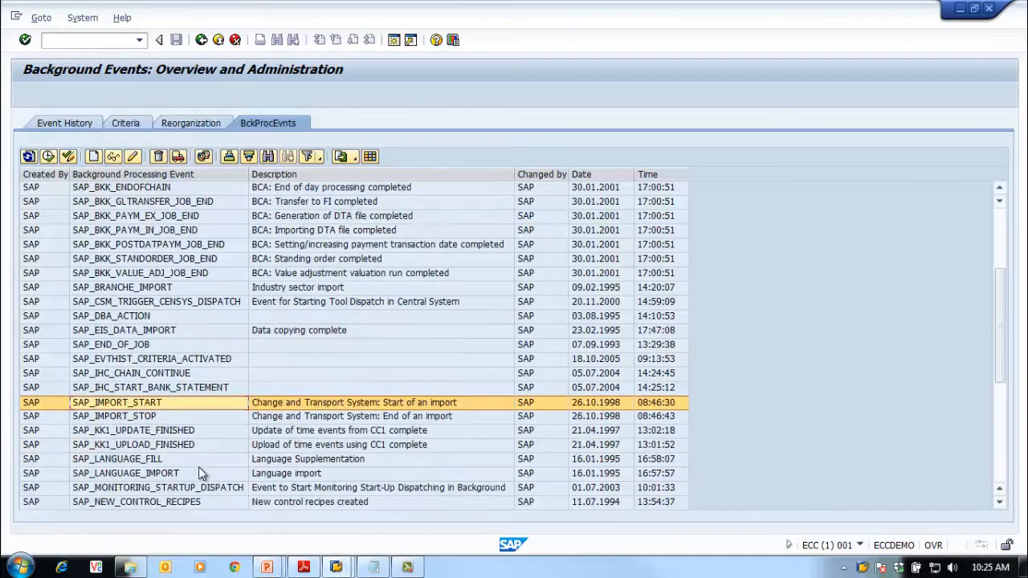
scroll(201, 472, down, 4)
scroll(201, 472, down, 2)
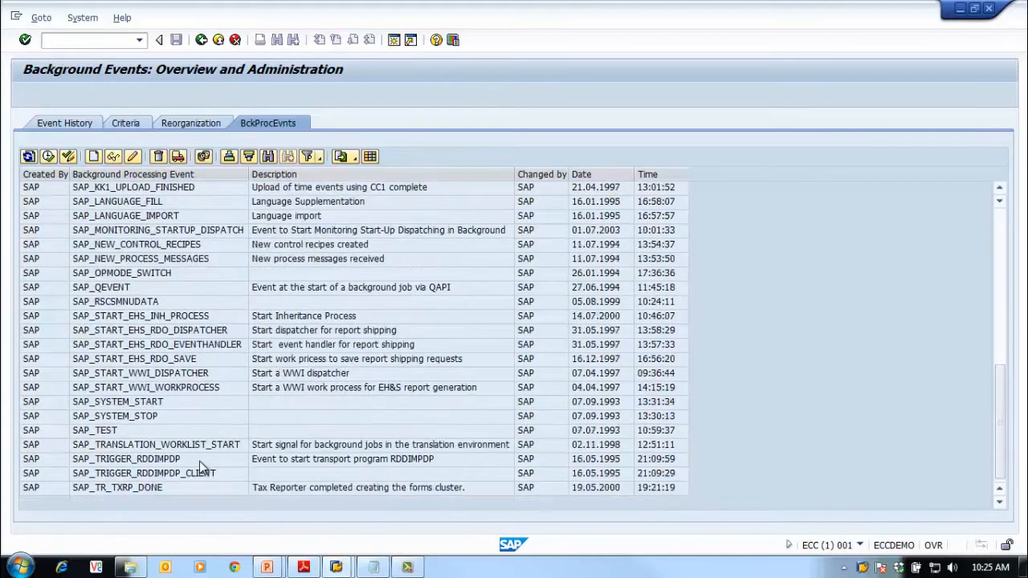
Create event BASIS_BG_01 with description 'SAP Basis BG Job Event' and save it
click(93, 157)
drag(291, 263, 412, 257)
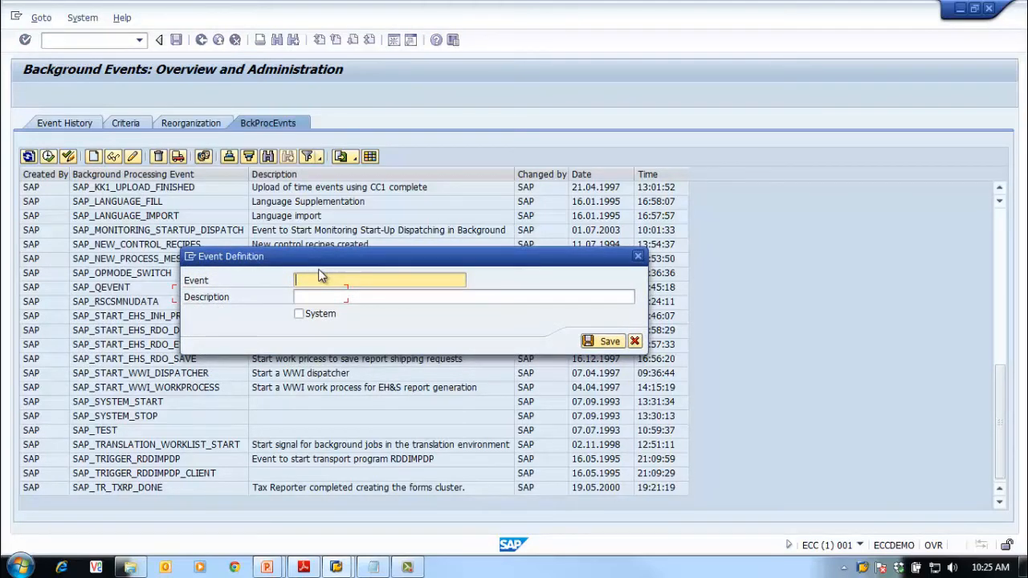
text(BASIS_BG_01)
click(350, 297)
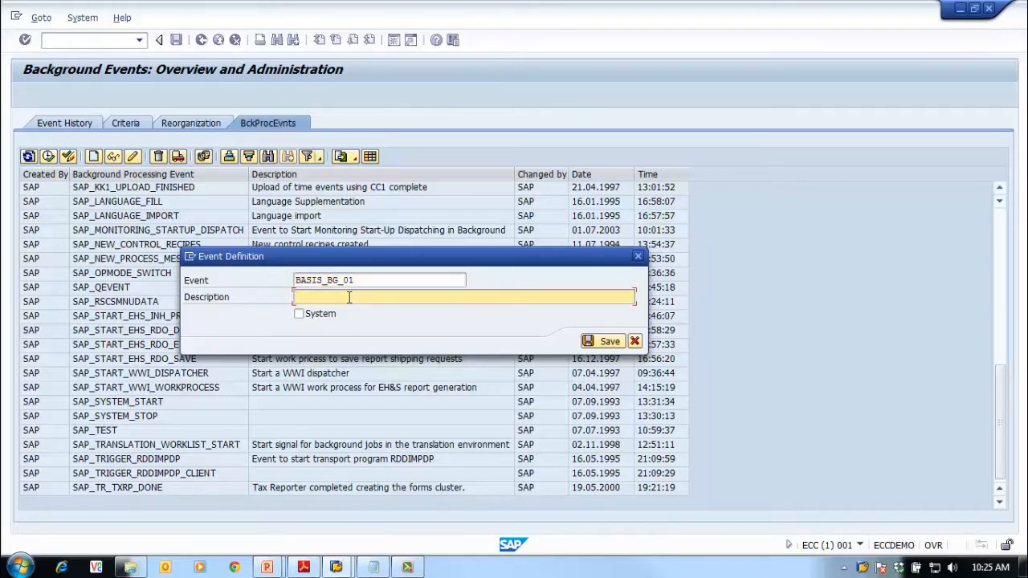
text(SAP Basis)
text(BG Job Event)
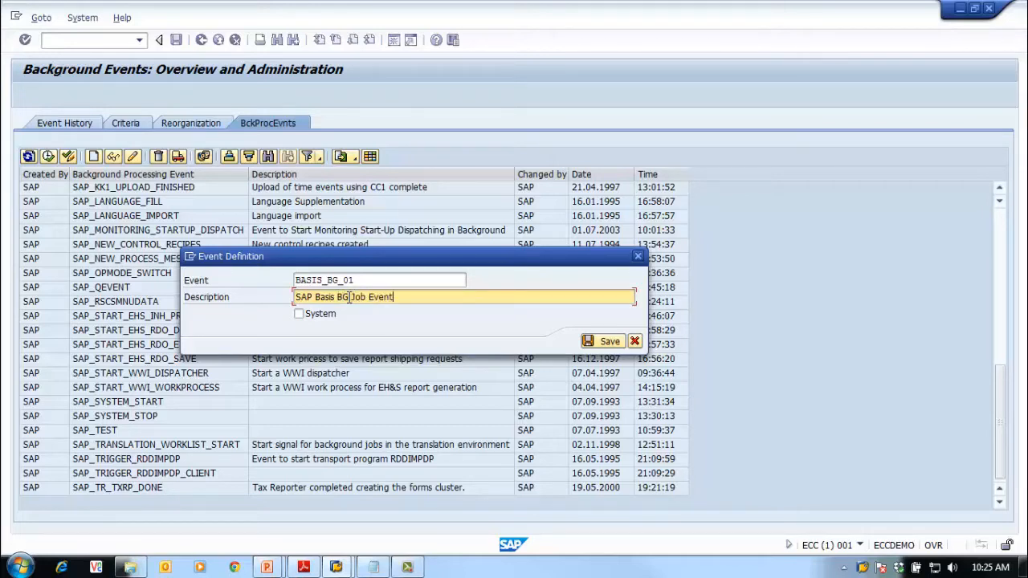
click(607, 342)
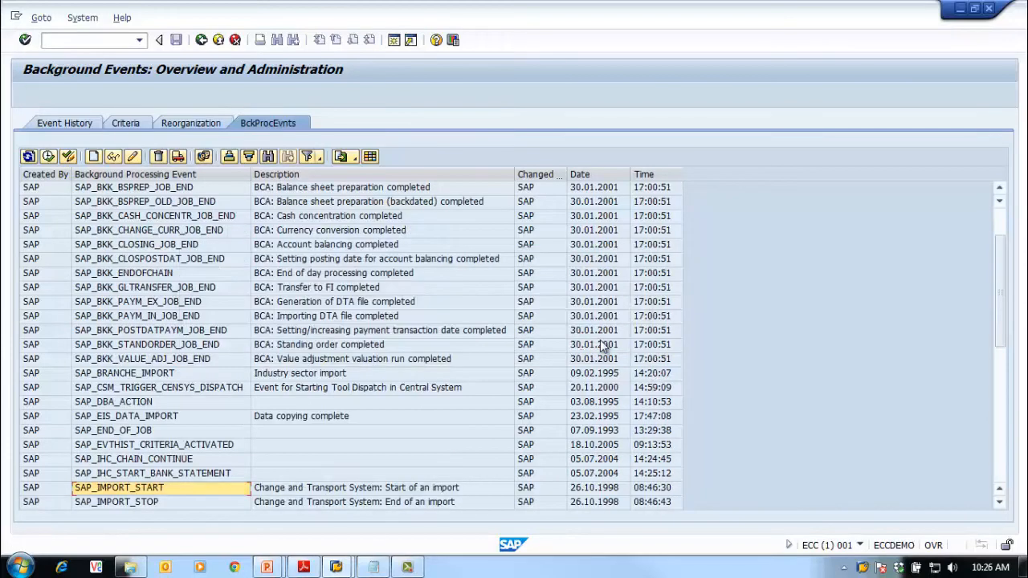
Scroll to the bottom of the event list and select the new BASIS_BG_01 row
click(309, 415)
scroll(305, 413, down, 9)
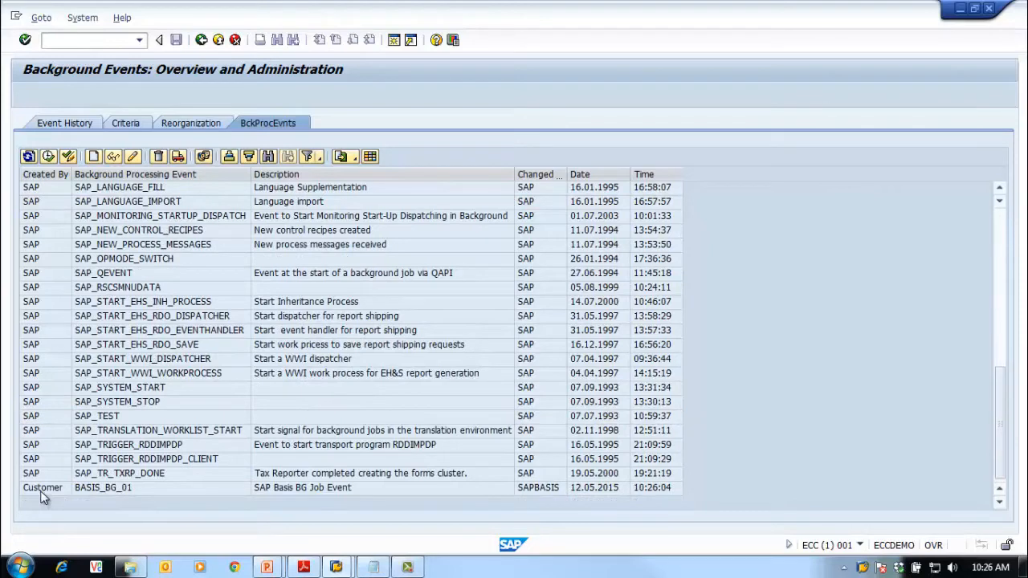
click(44, 497)
click(137, 497)
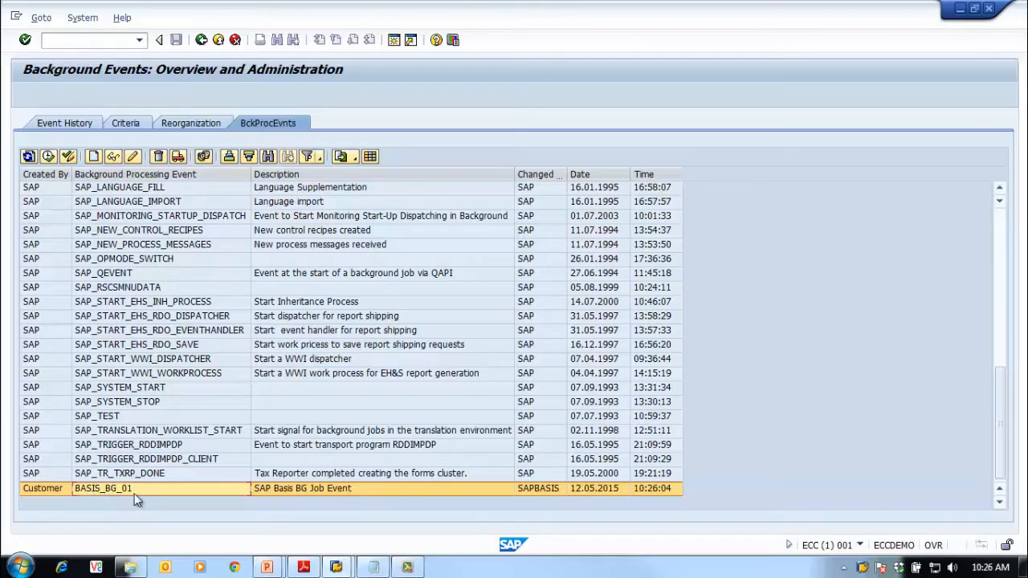
Go back, open SM36, enter job name EVENT_BG_JOB01 and bring up the Create Step 1 dialog
click(201, 39)
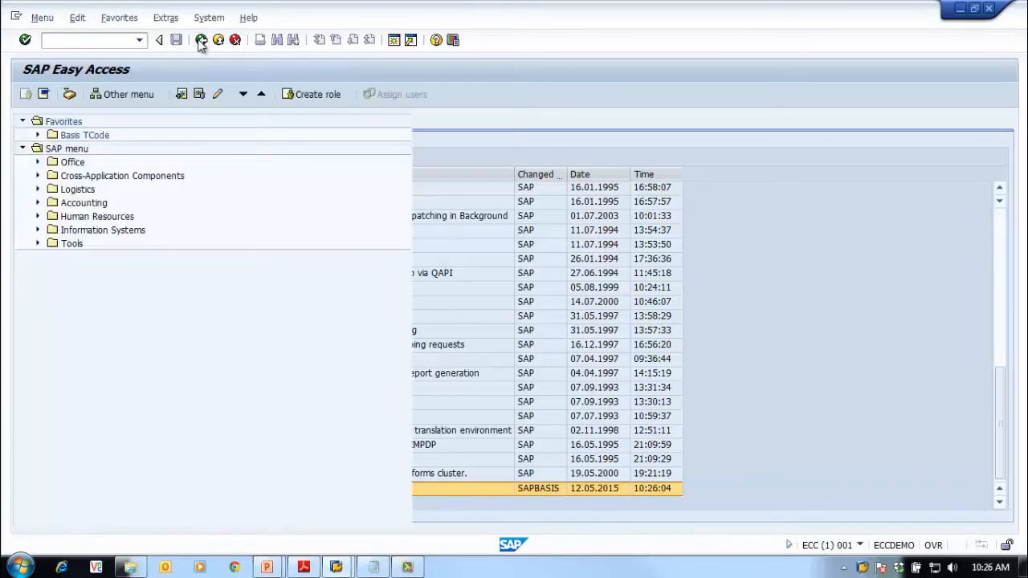
click(74, 40)
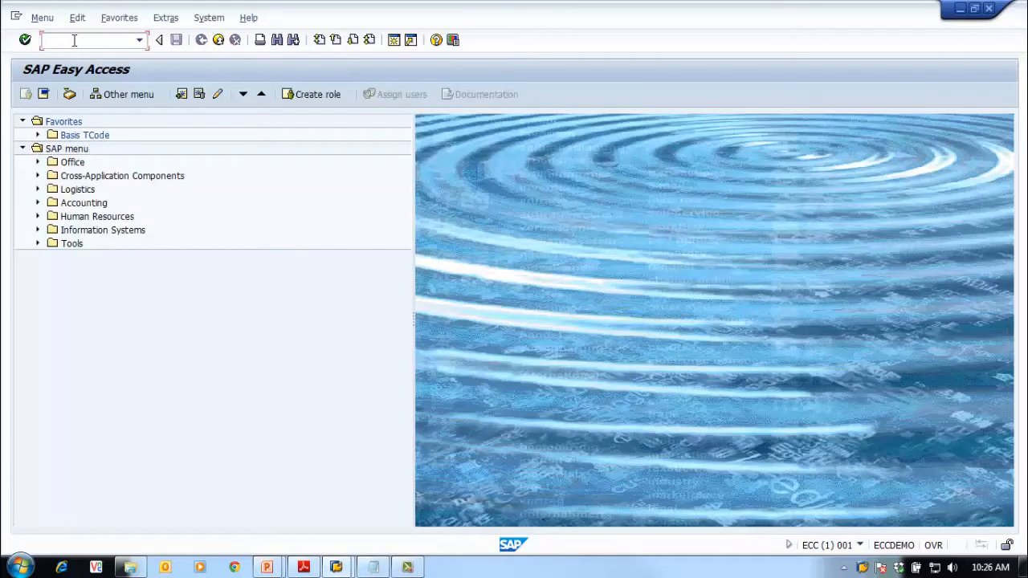
text(sm36)
key(Return)
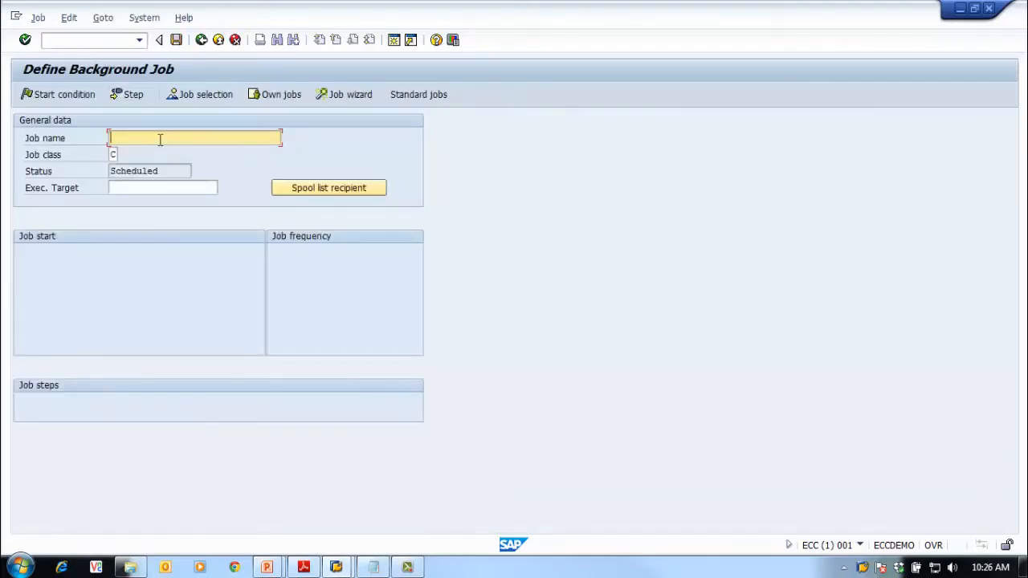
text(EVENT_BG_JOB01)
click(147, 189)
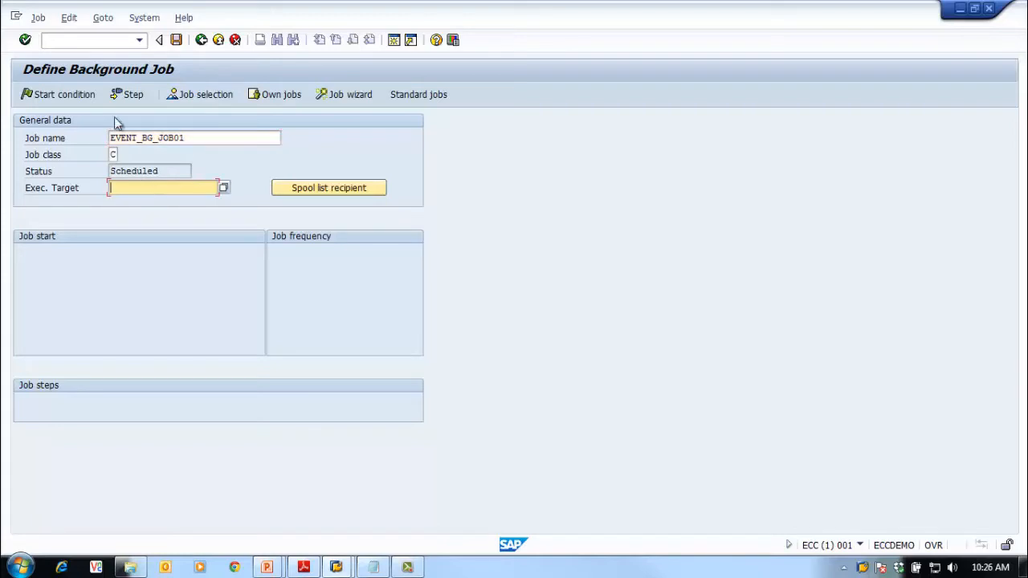
click(133, 94)
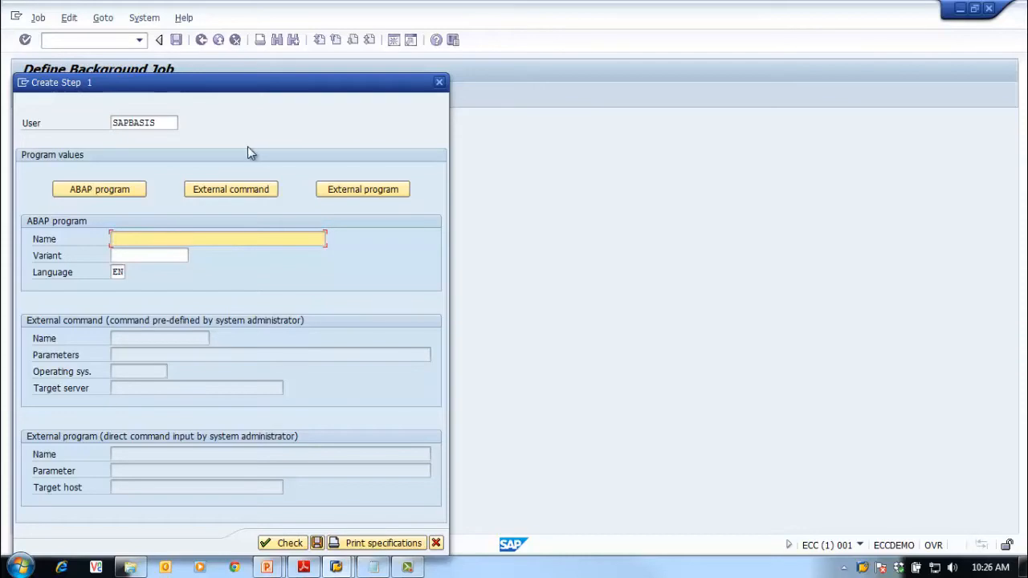
Set step 1 to program RSPFPAR with variant SAP&SYSLOG, check it and save
drag(283, 76, 393, 34)
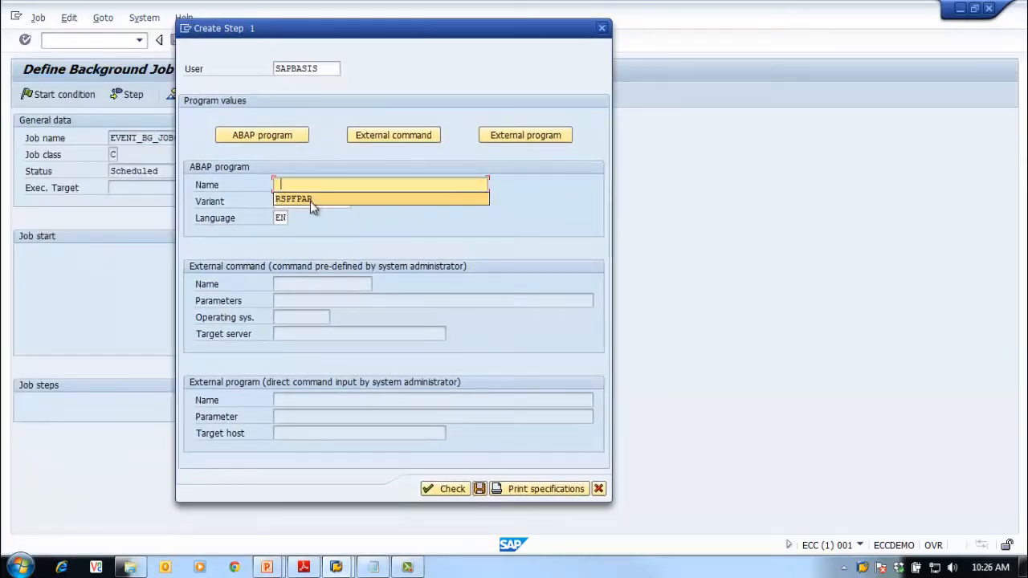
click(310, 201)
click(317, 199)
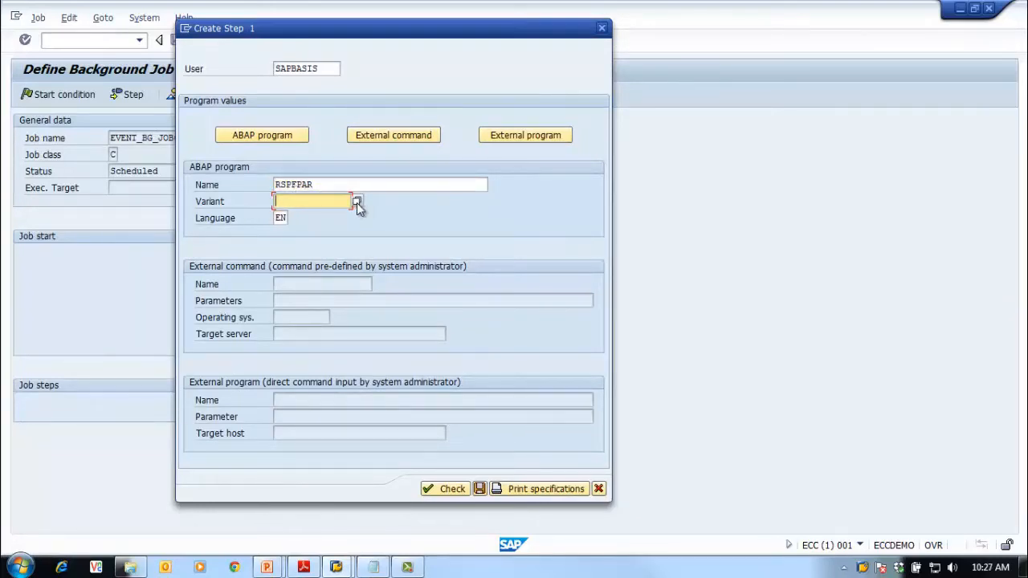
key(Return)
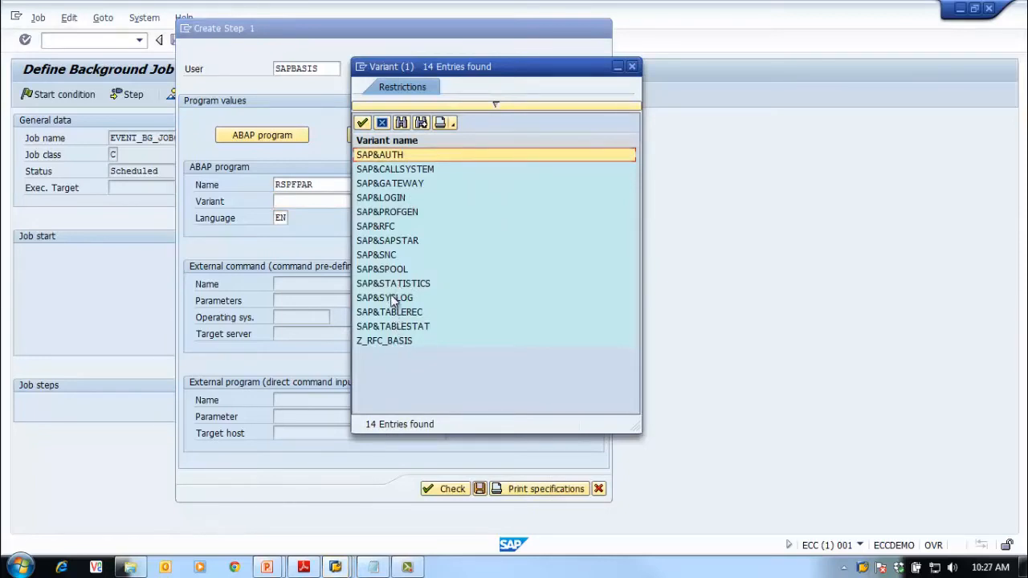
double_click(392, 298)
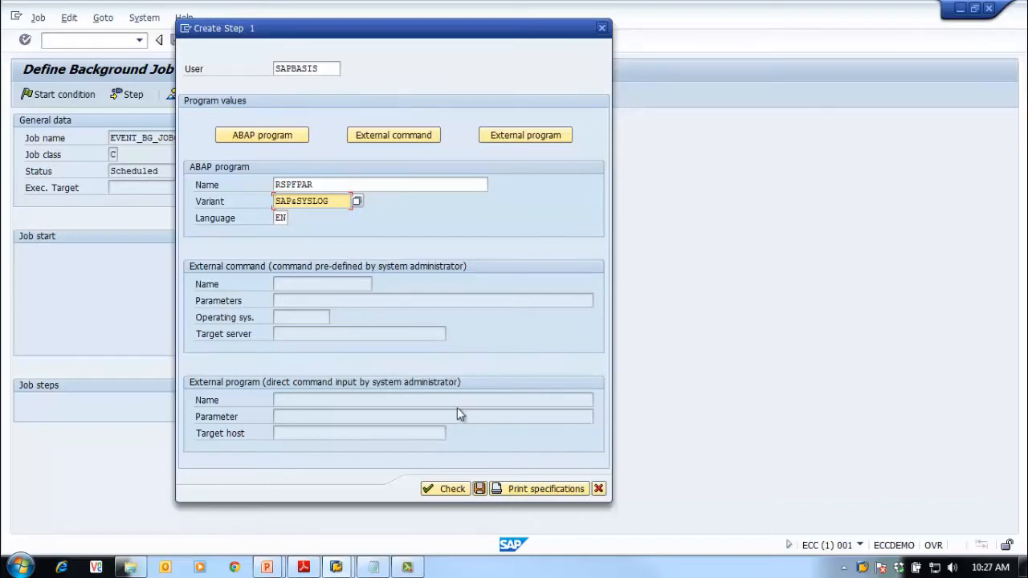
click(444, 489)
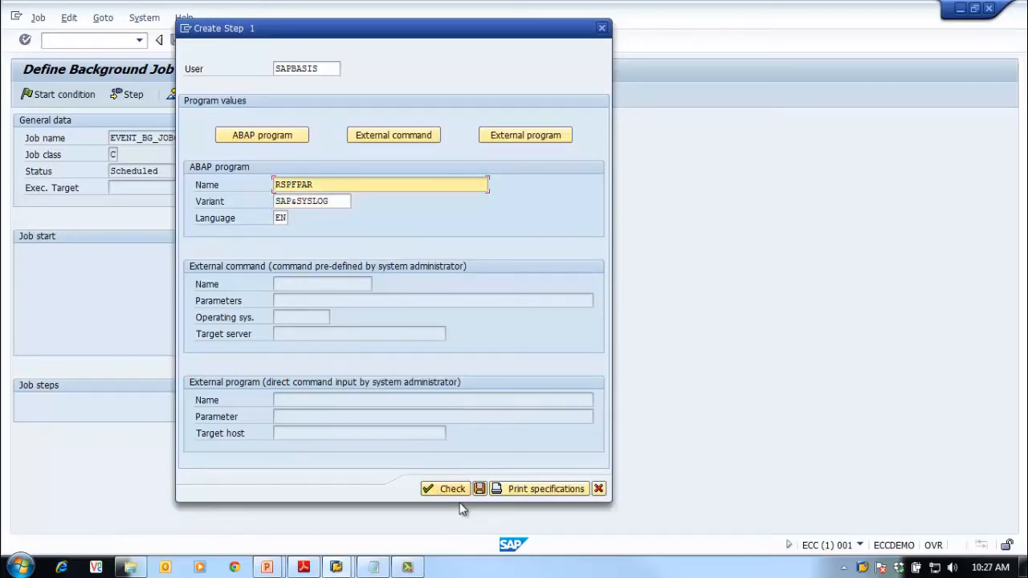
click(480, 489)
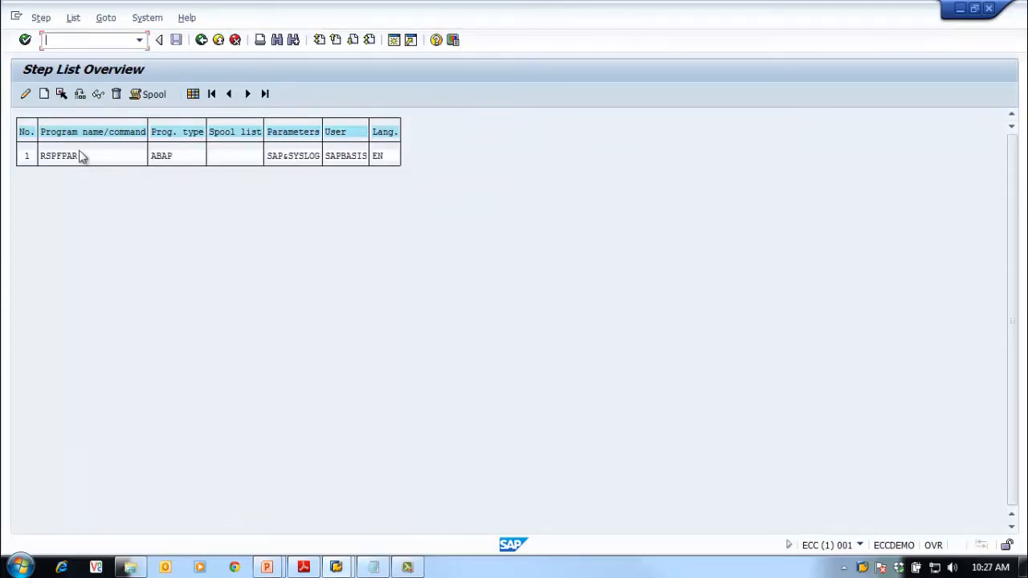
Set the start condition to after event BASIS_BG_01 and save EVENT_BG_JOB01 as Released
click(201, 40)
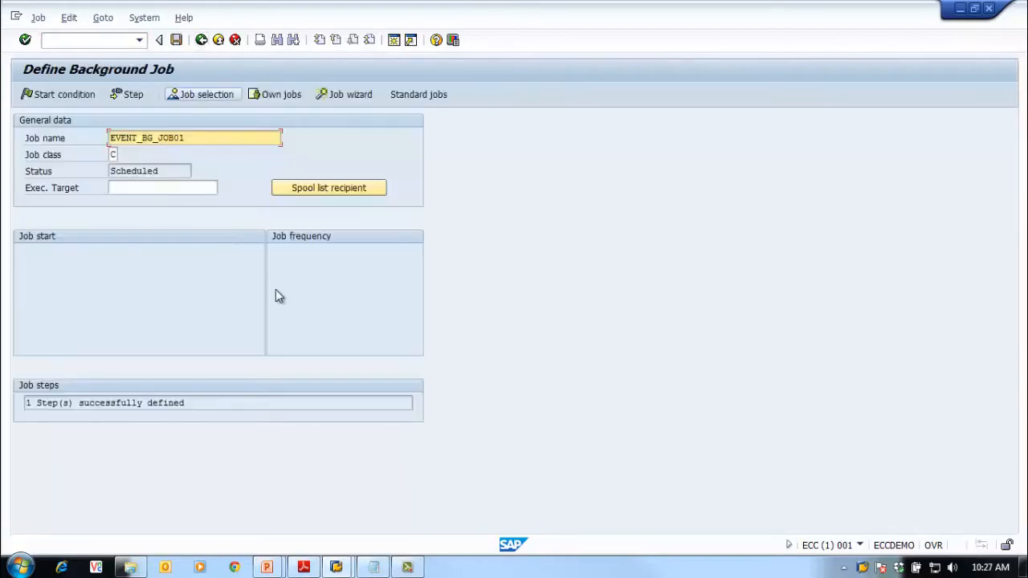
click(40, 95)
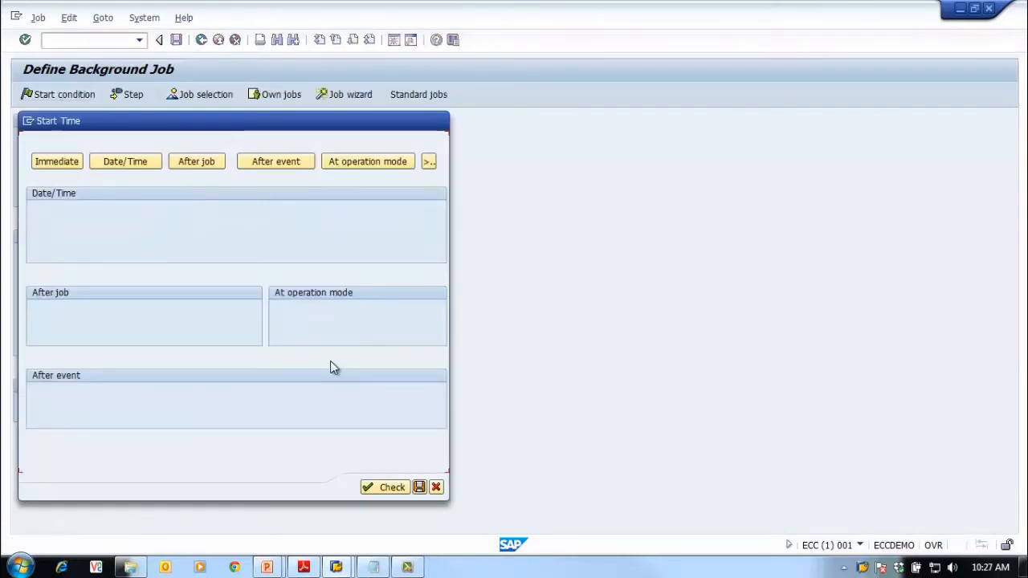
click(285, 165)
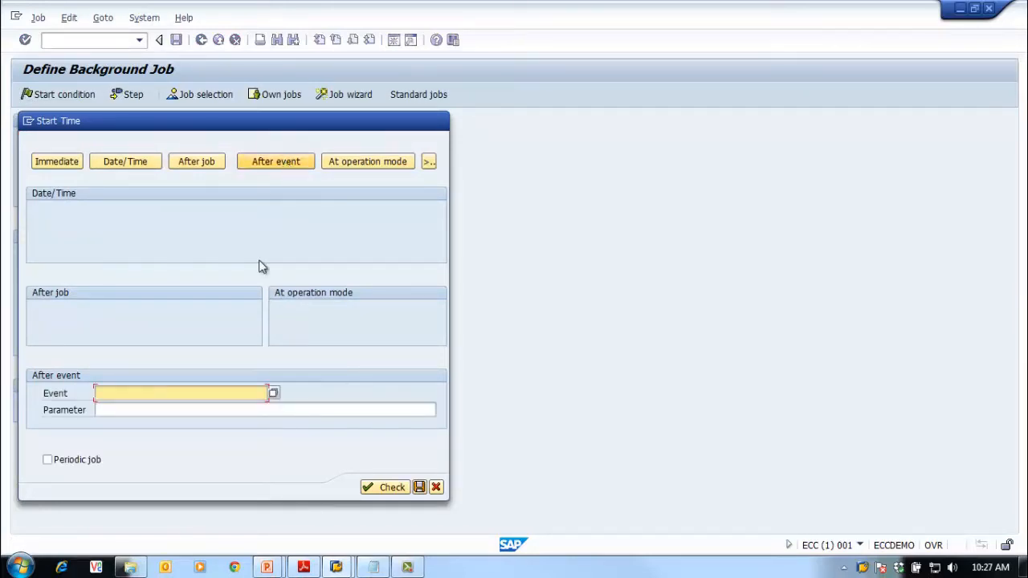
click(273, 392)
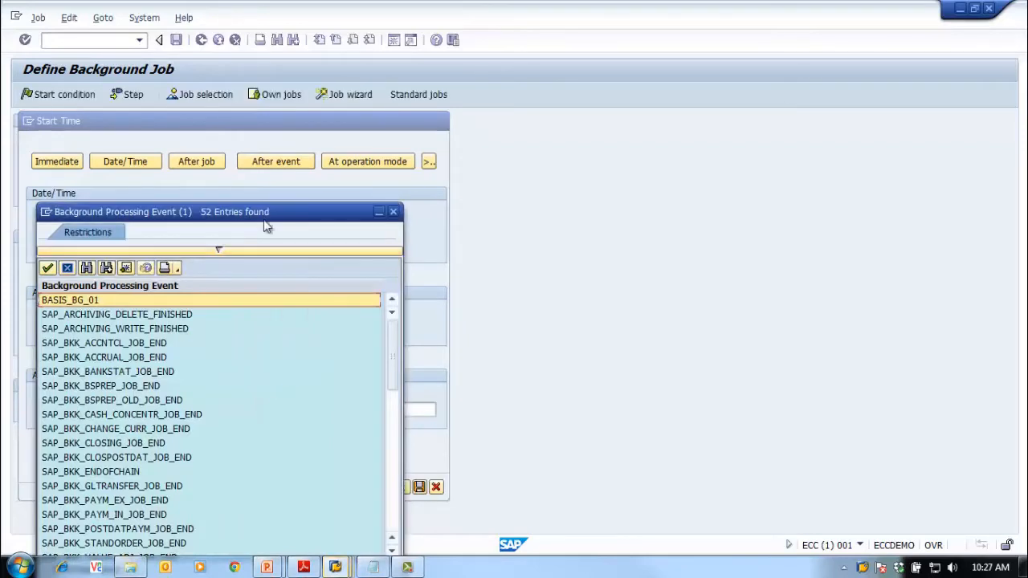
drag(275, 212, 336, 172)
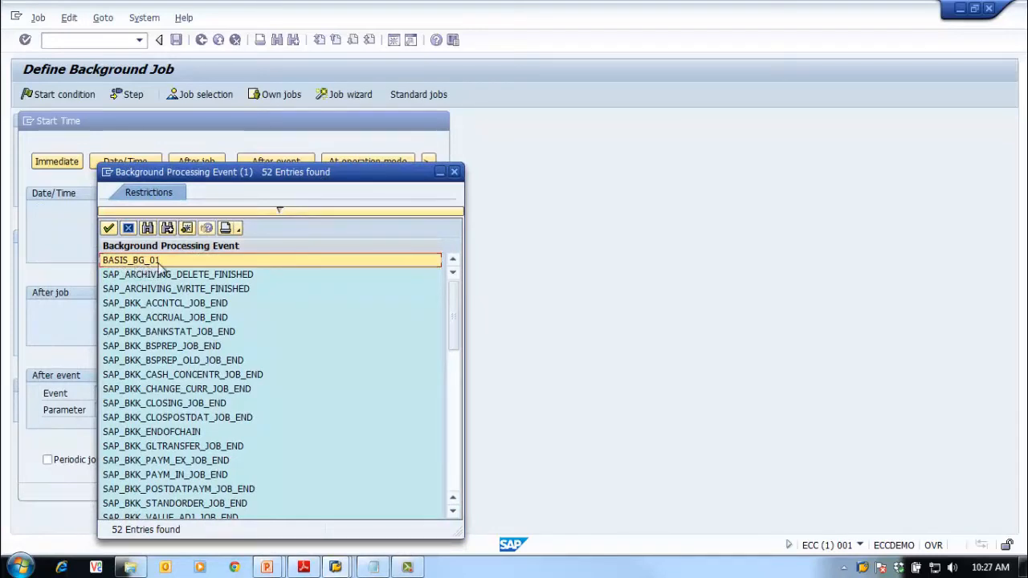
click(109, 228)
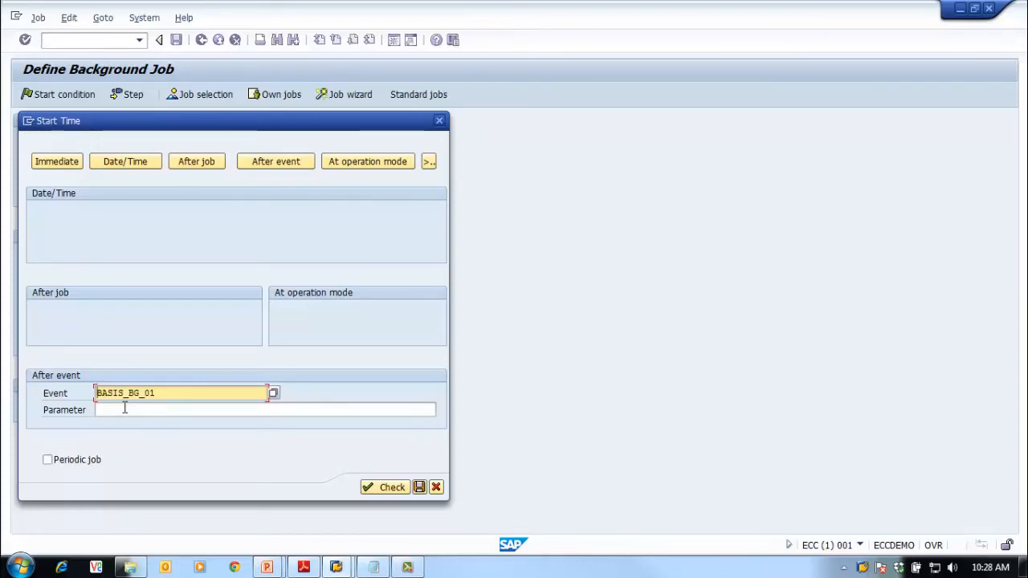
click(120, 411)
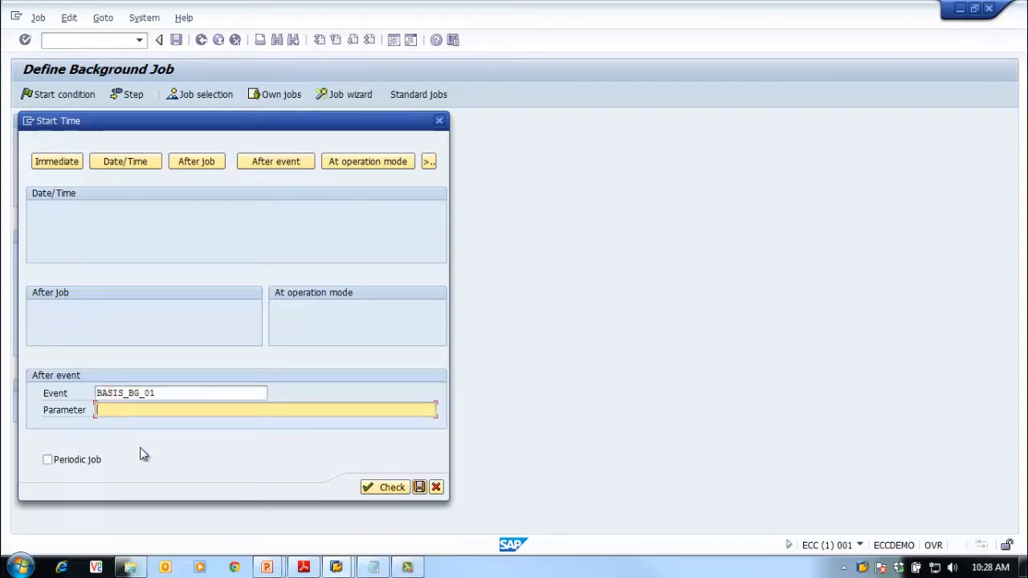
click(392, 488)
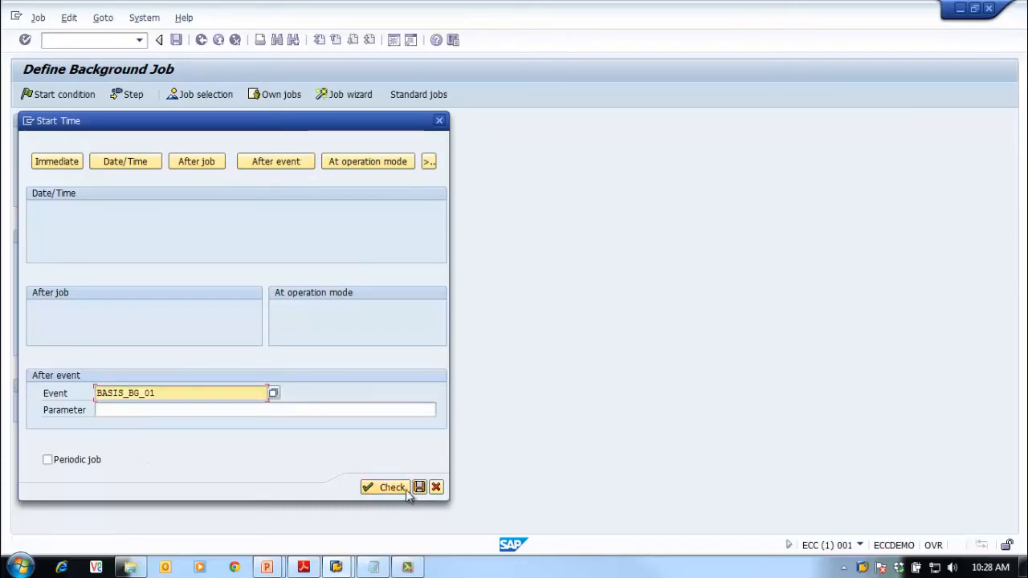
click(419, 487)
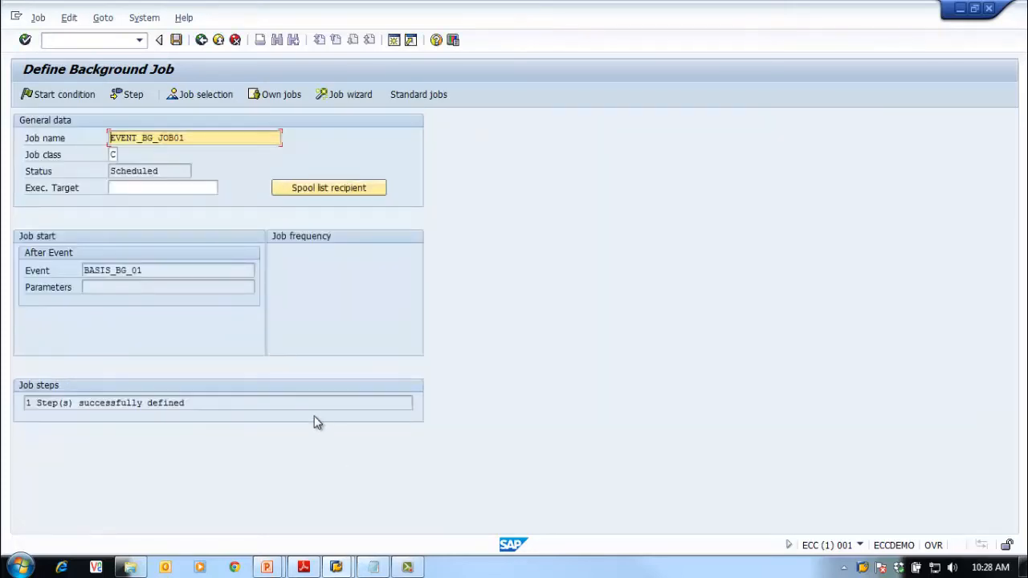
click(176, 39)
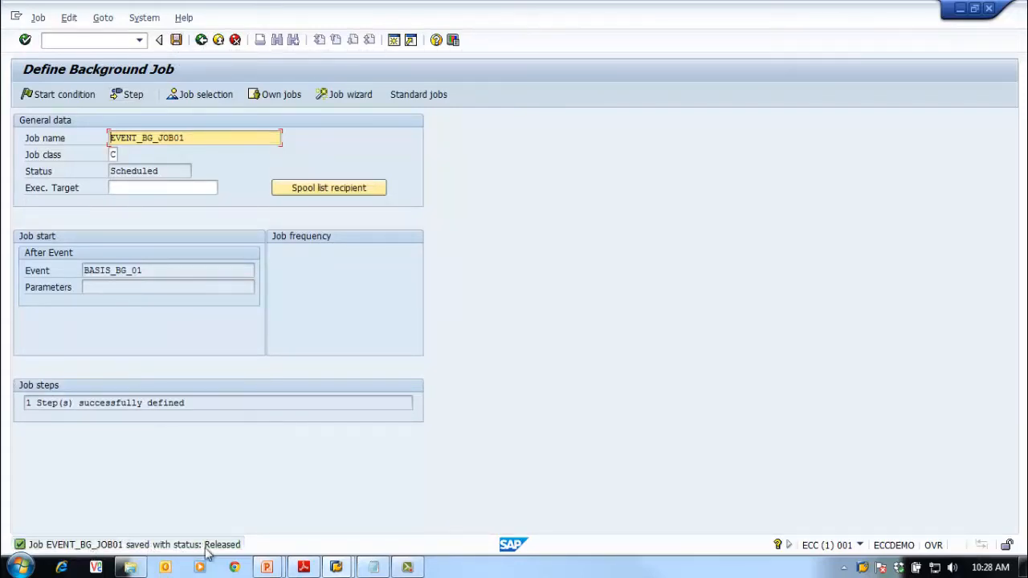
Open the simple job selection from the main menu and list the matching jobs
click(201, 40)
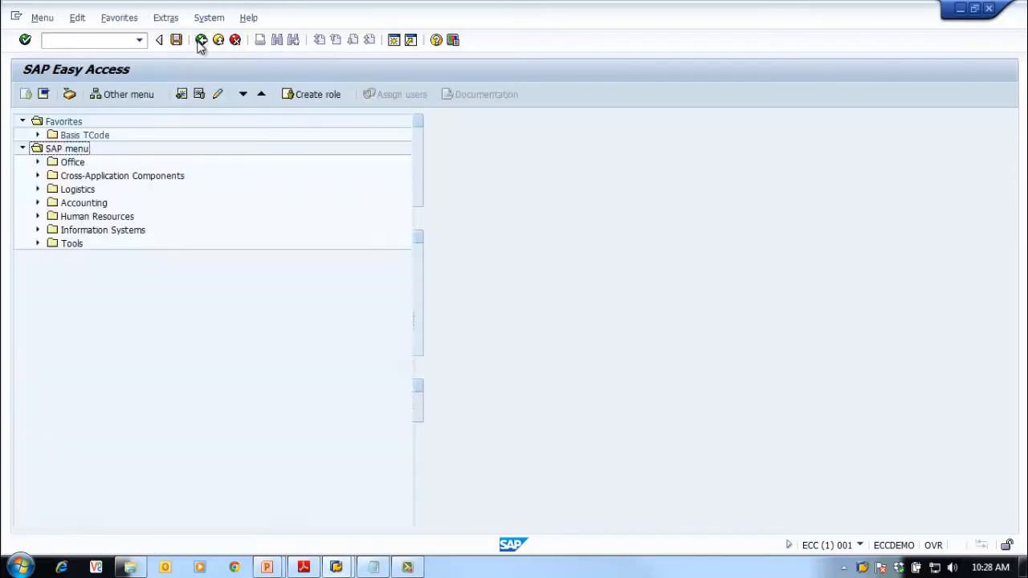
click(93, 41)
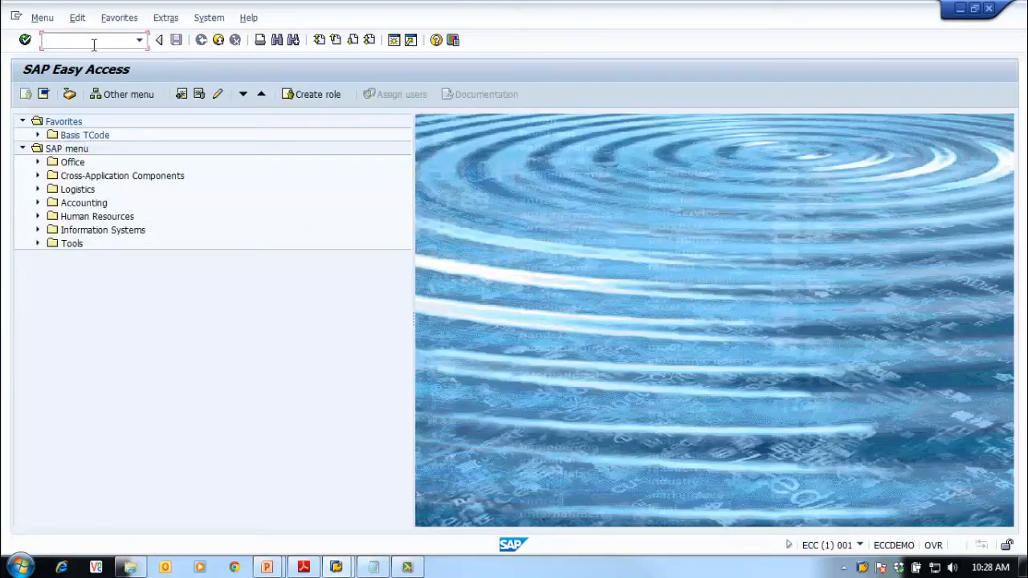
text(sm37)
key(Return)
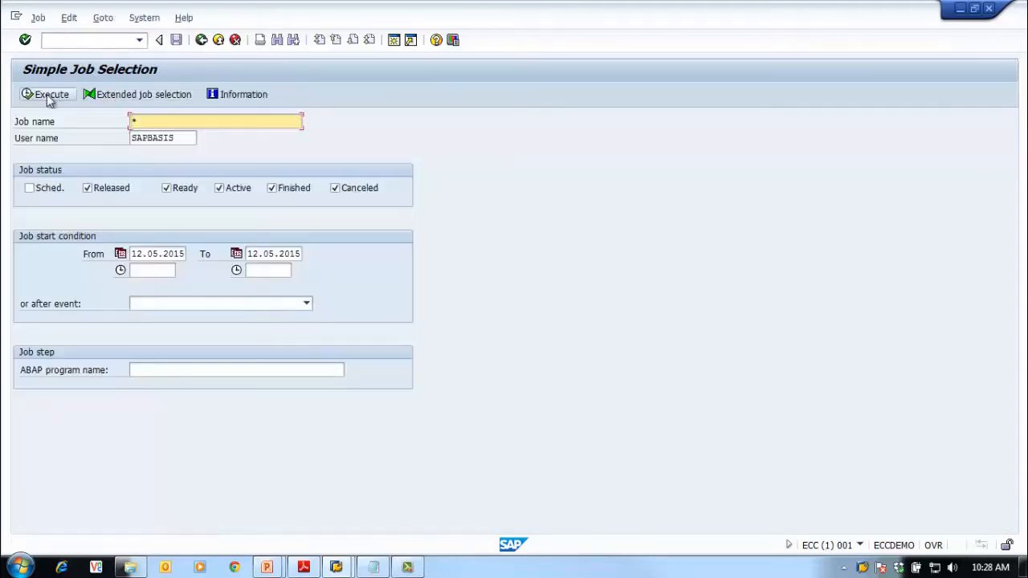
click(50, 97)
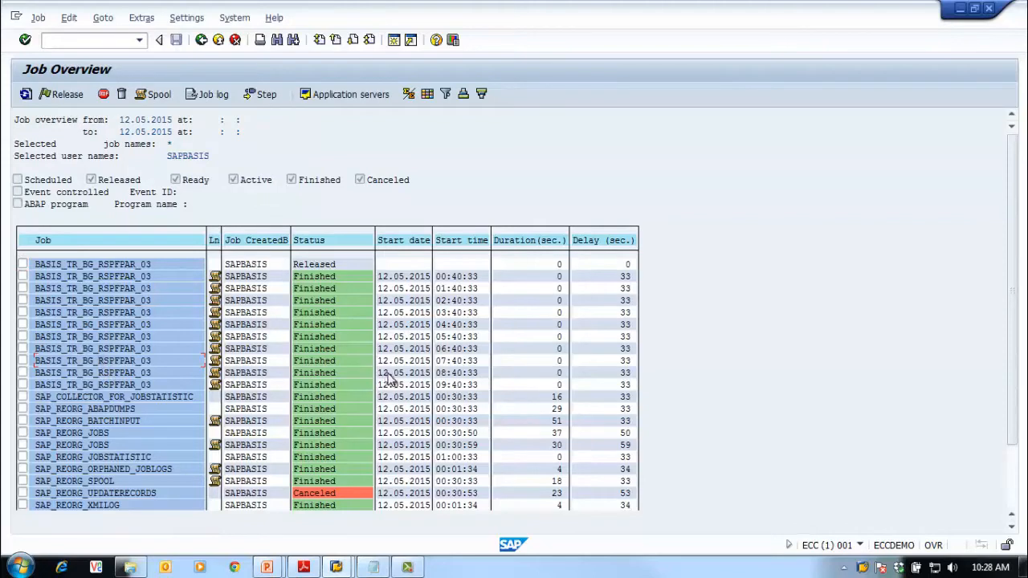
scroll(389, 381, down, 1)
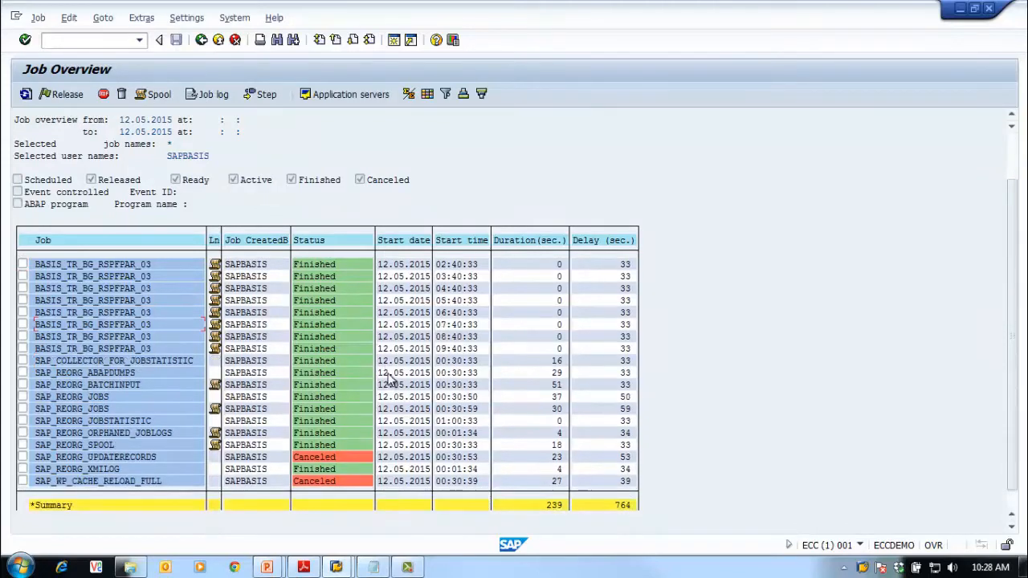
scroll(388, 380, up, 2)
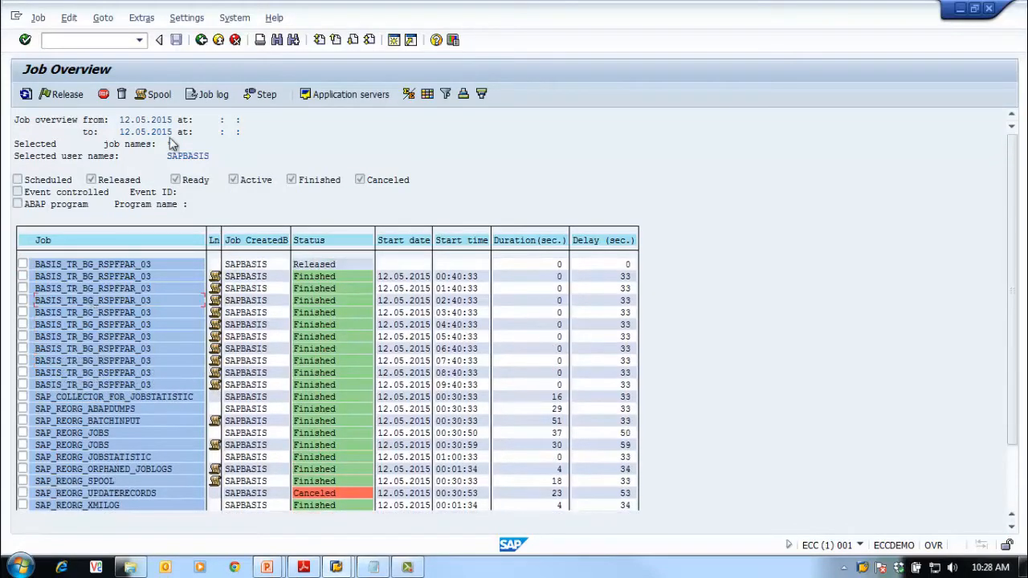
Filter the job selection by event BASIS_BG_01 and list the waiting jobs
click(201, 40)
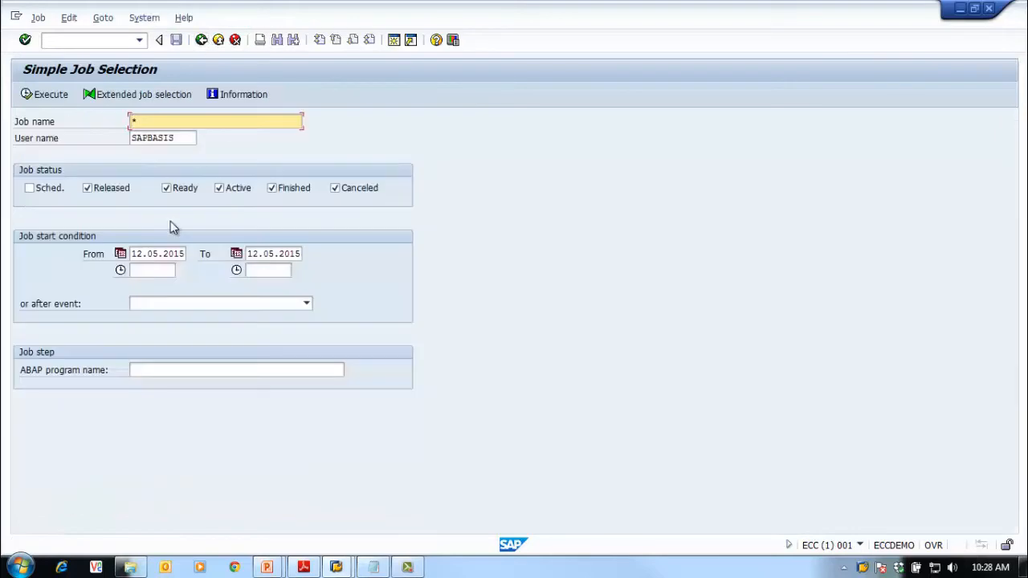
click(299, 307)
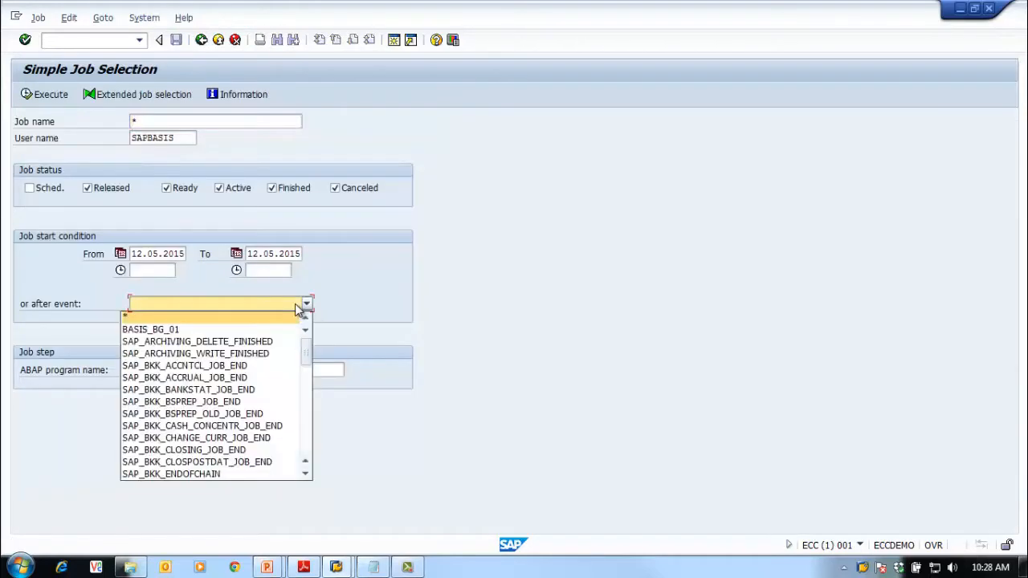
click(169, 330)
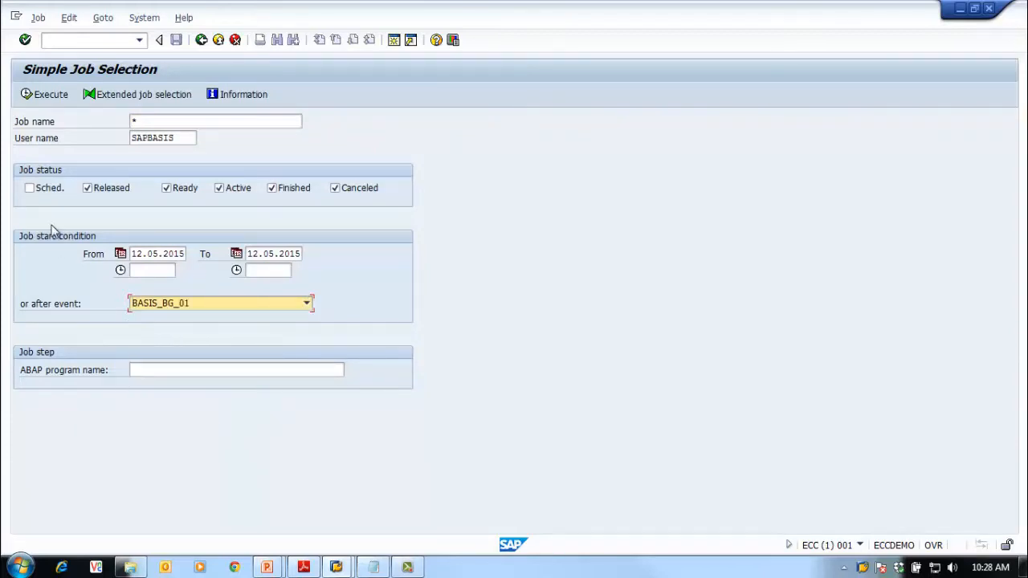
click(44, 94)
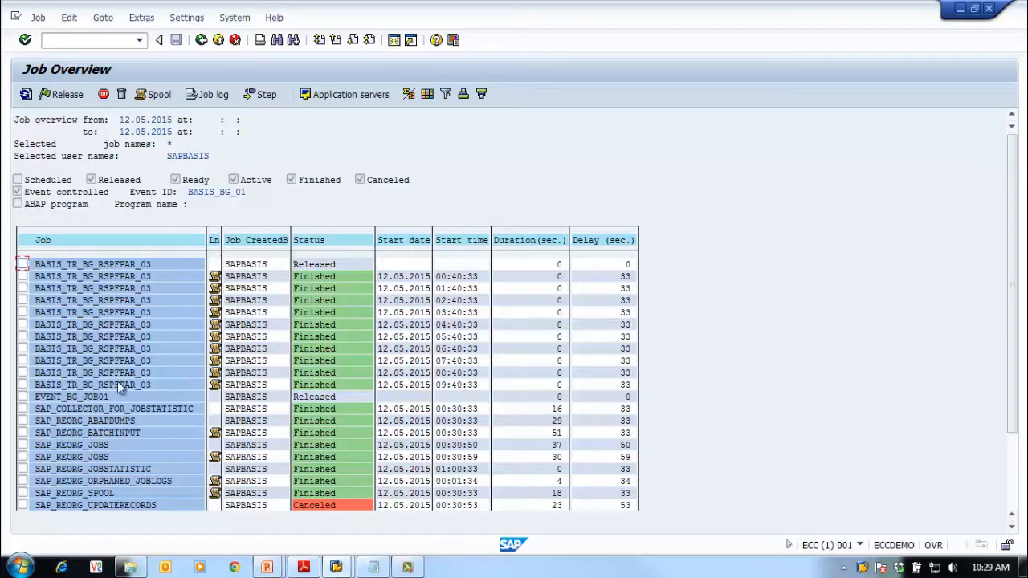
double_click(56, 398)
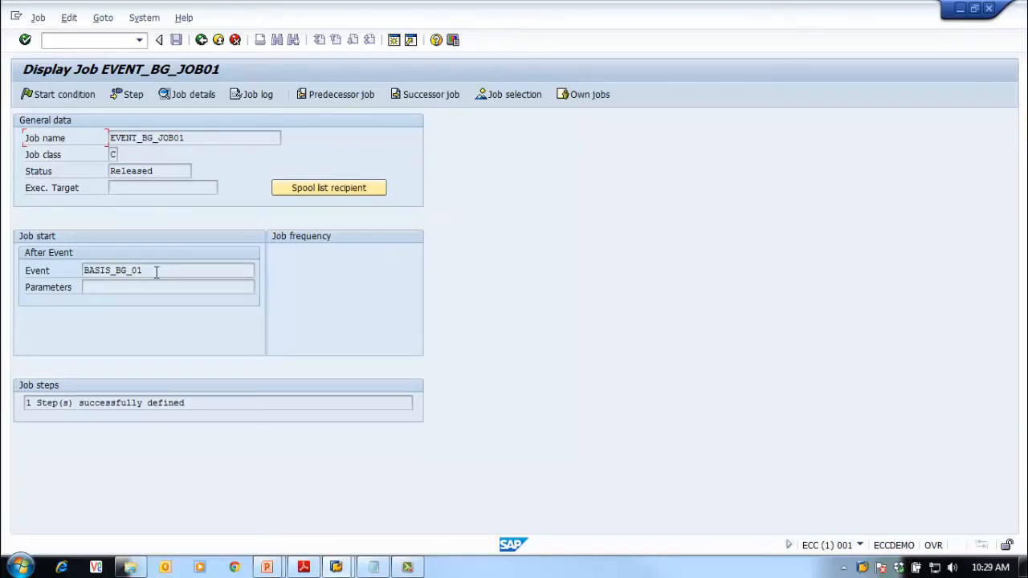
click(200, 41)
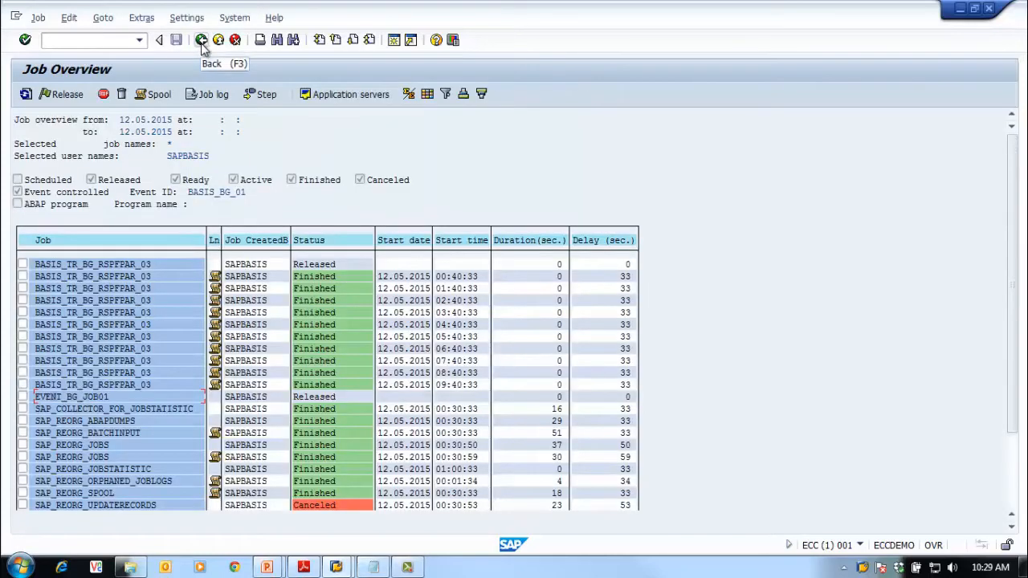
Open a second SAP session and arrange it beside the job overview window
click(394, 43)
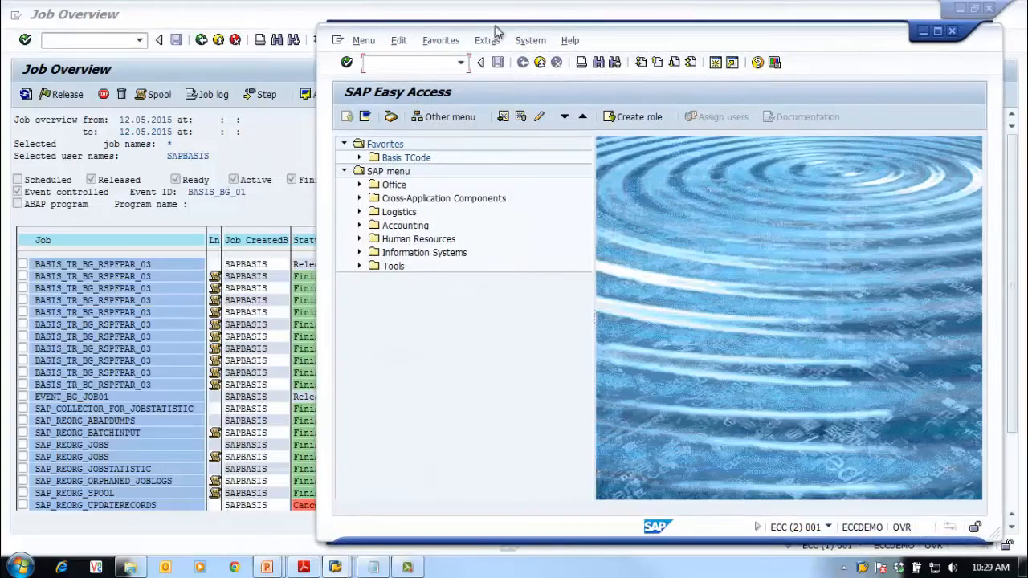
double_click(225, 10)
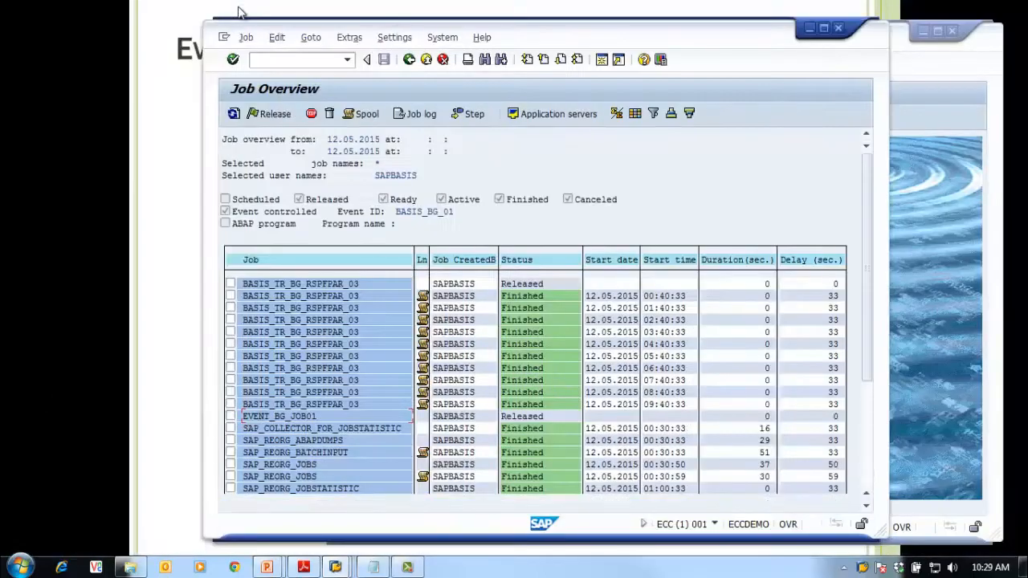
drag(545, 34, 343, 13)
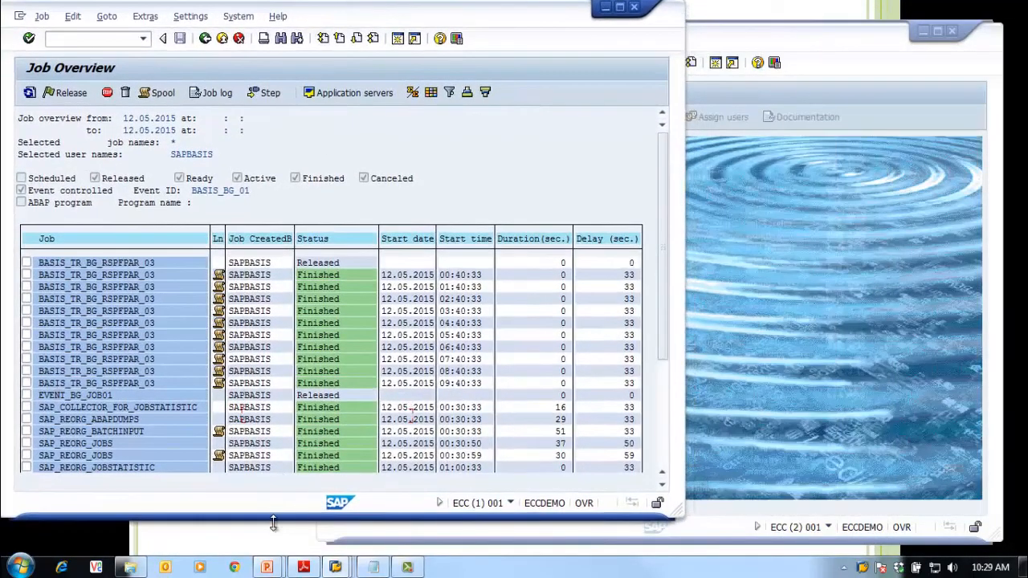
drag(271, 521, 281, 541)
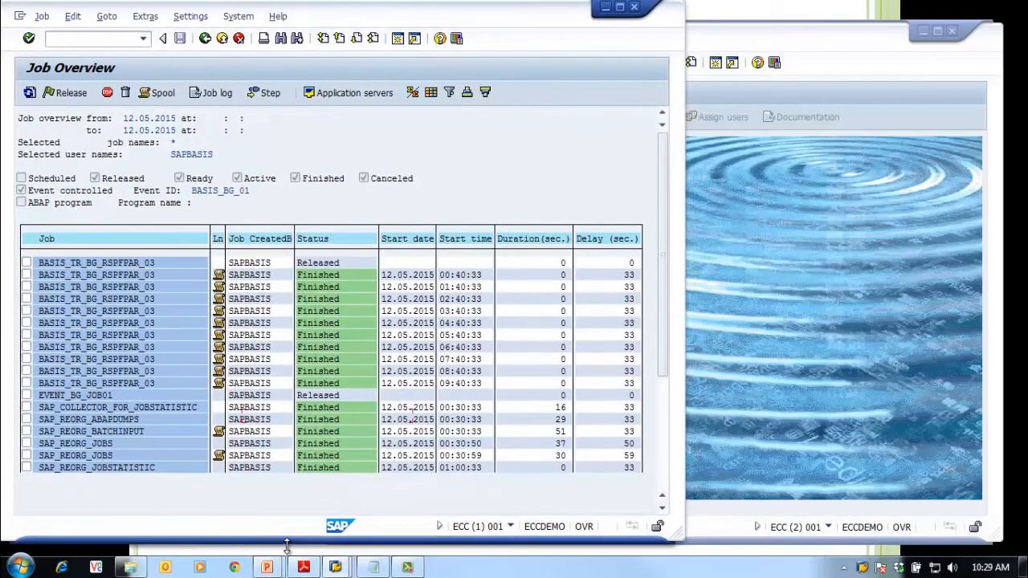
click(726, 327)
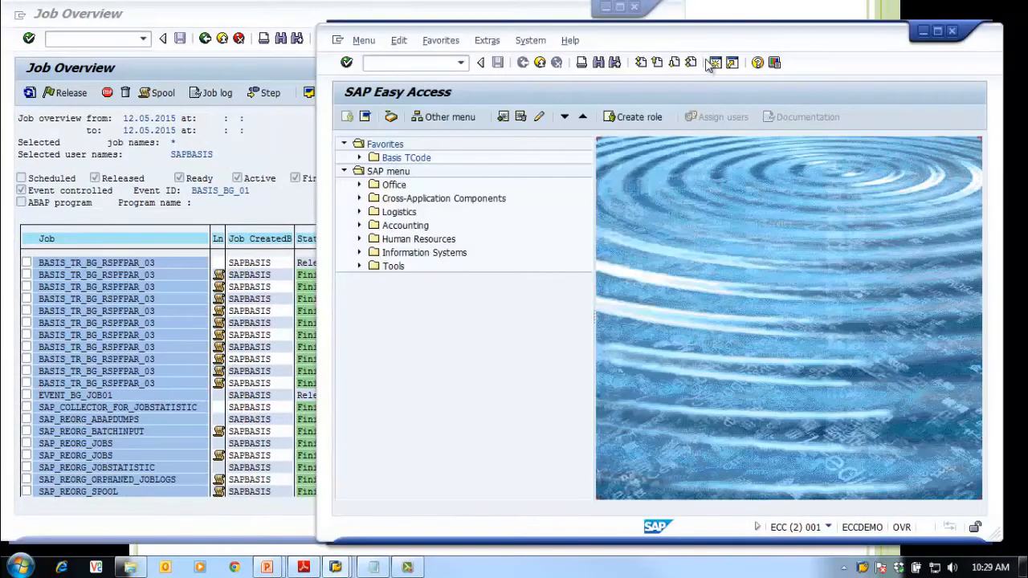
drag(717, 40, 727, 17)
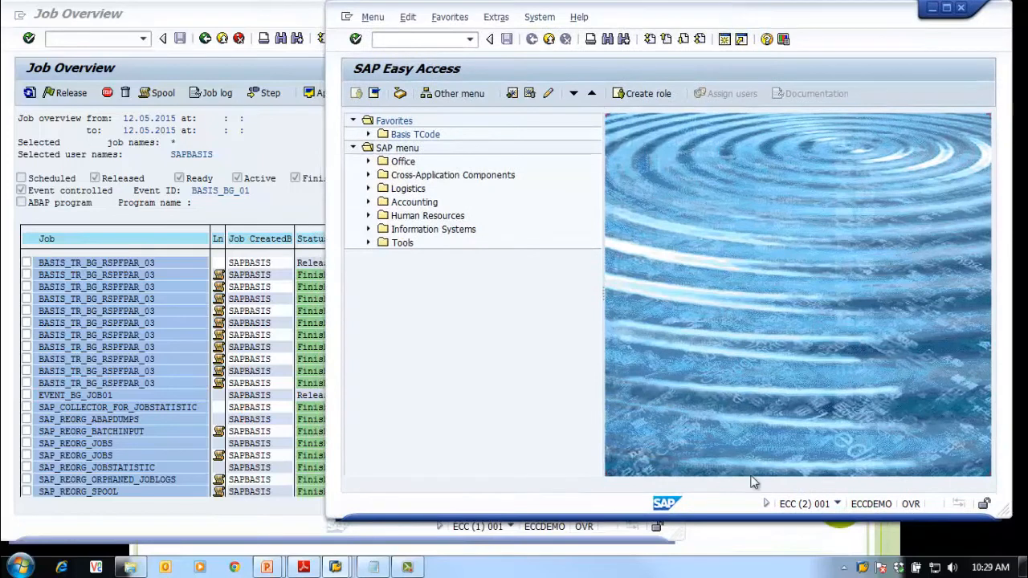
drag(757, 518, 763, 546)
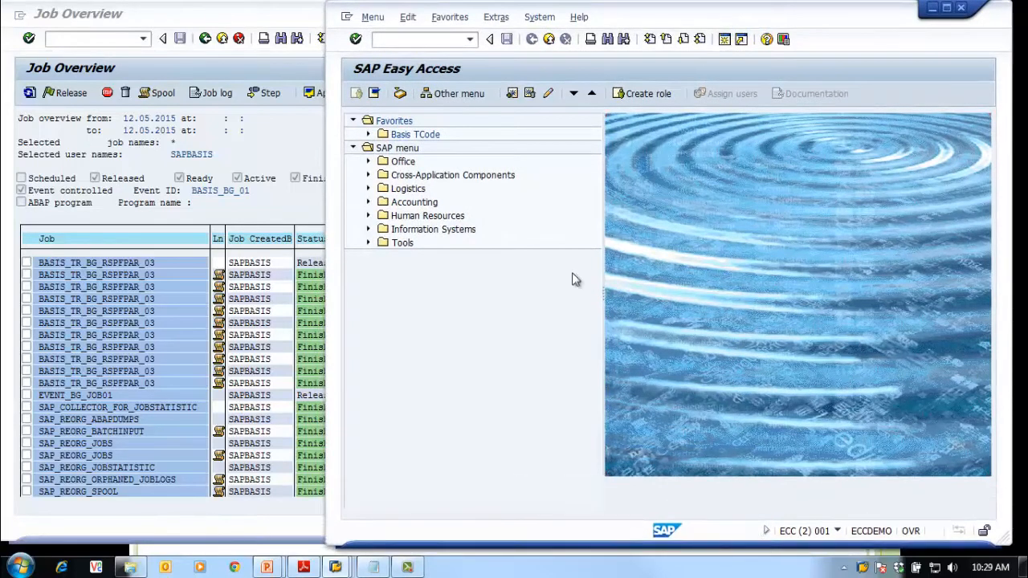
Run transaction sm64 in the new session
click(416, 40)
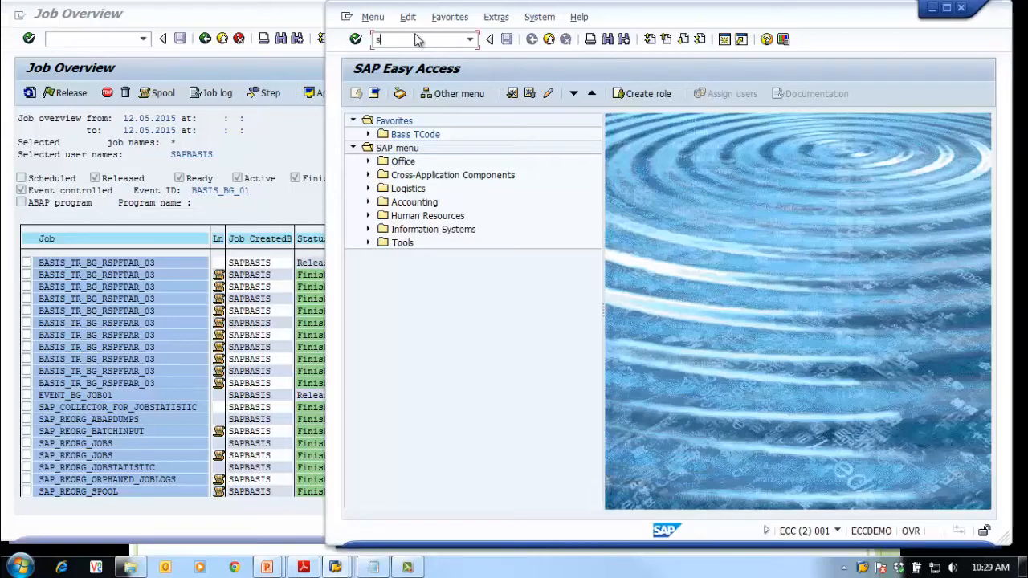
text(sm64)
key(Return)
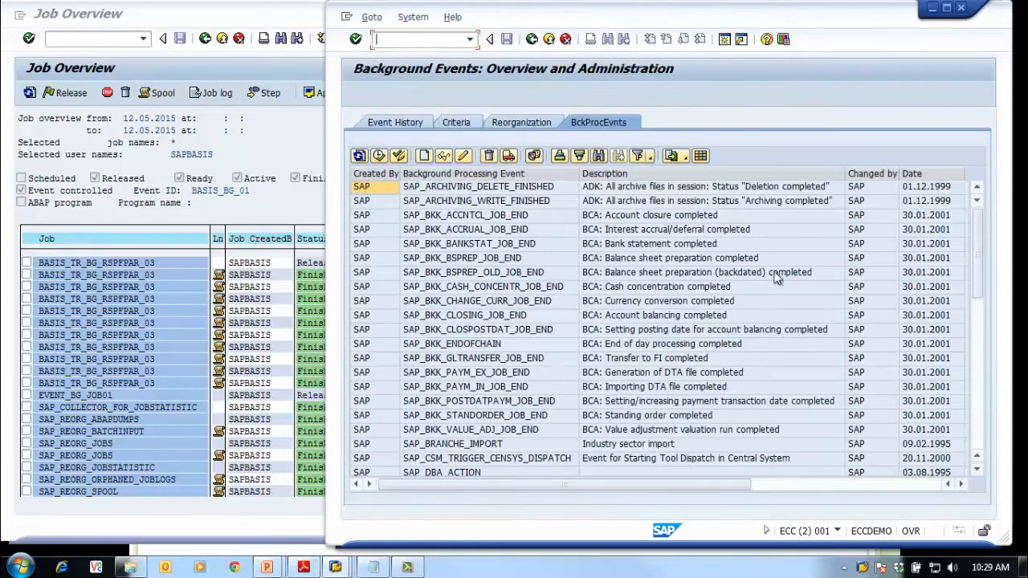
Select BASIS_BG_01 in the events list, trigger it, and return to the Job Overview window
drag(988, 303, 986, 433)
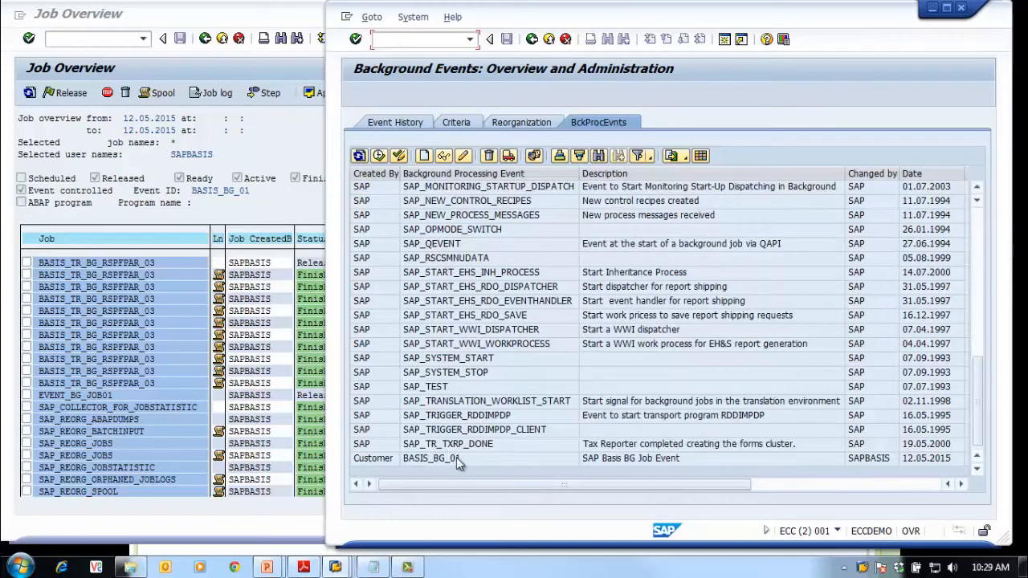
click(456, 457)
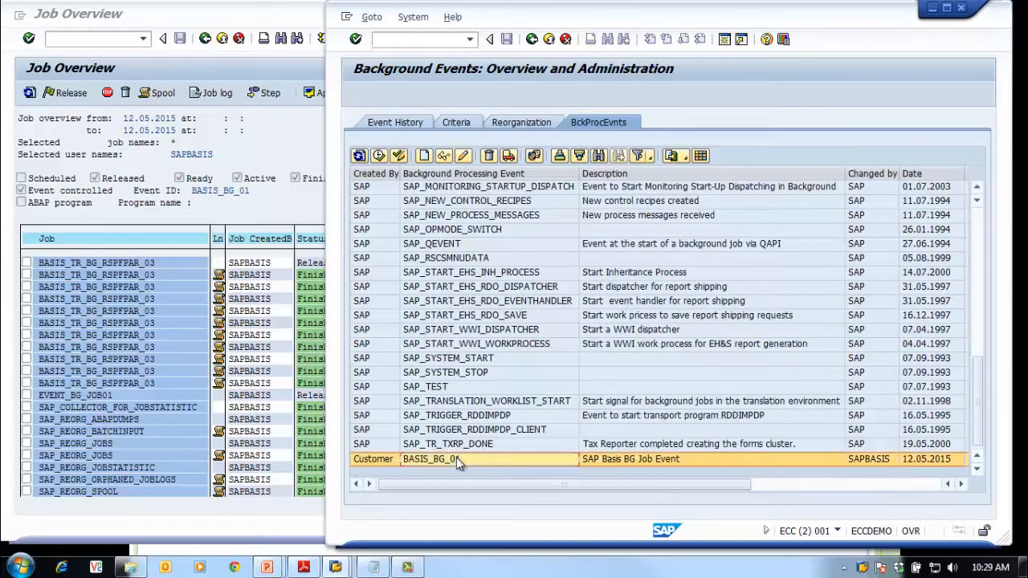
click(379, 156)
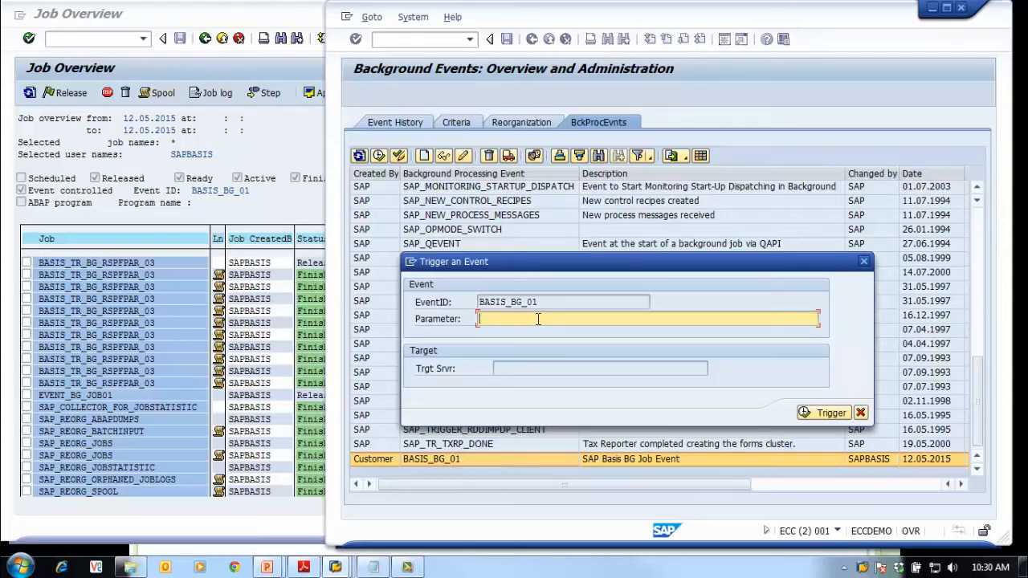
click(828, 415)
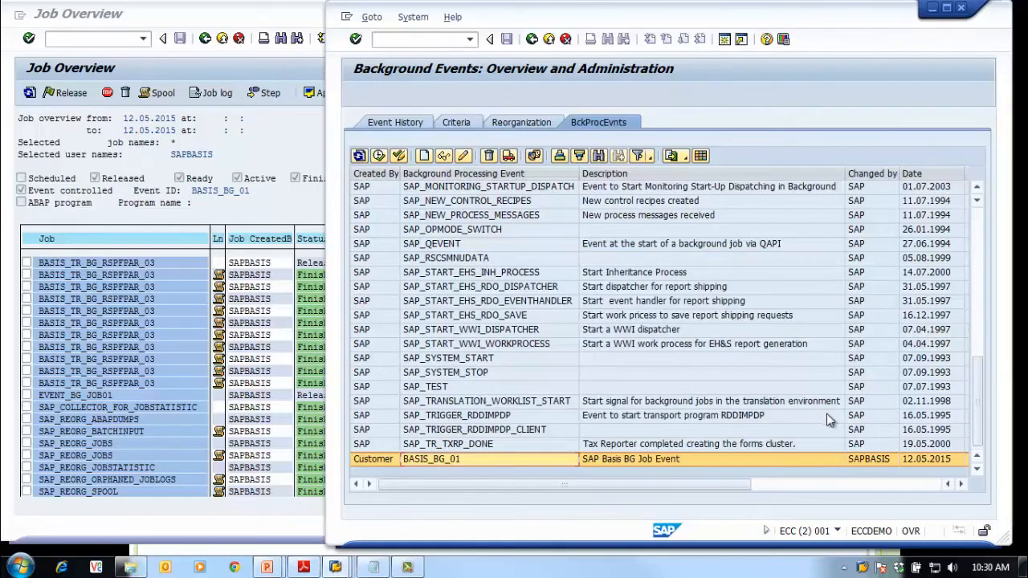
click(236, 161)
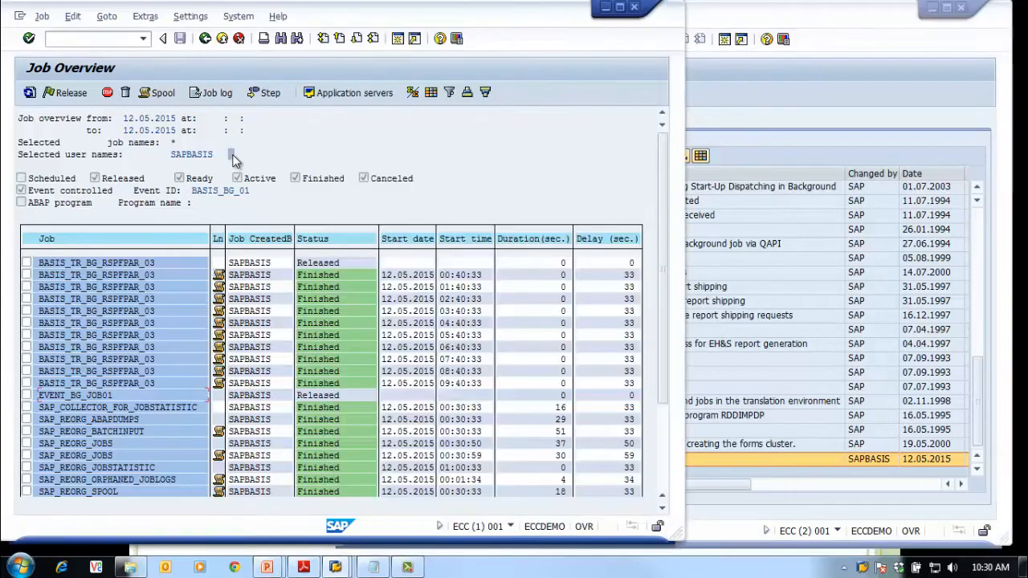
Refresh the job list and display EVENT_BG_JOB01's spool request 7860
click(30, 93)
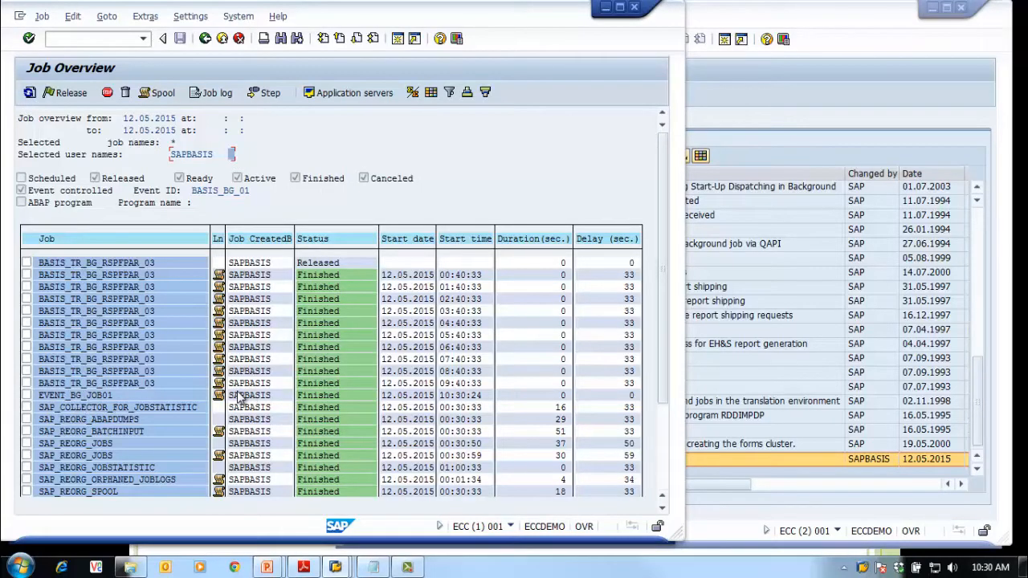
click(27, 395)
click(159, 93)
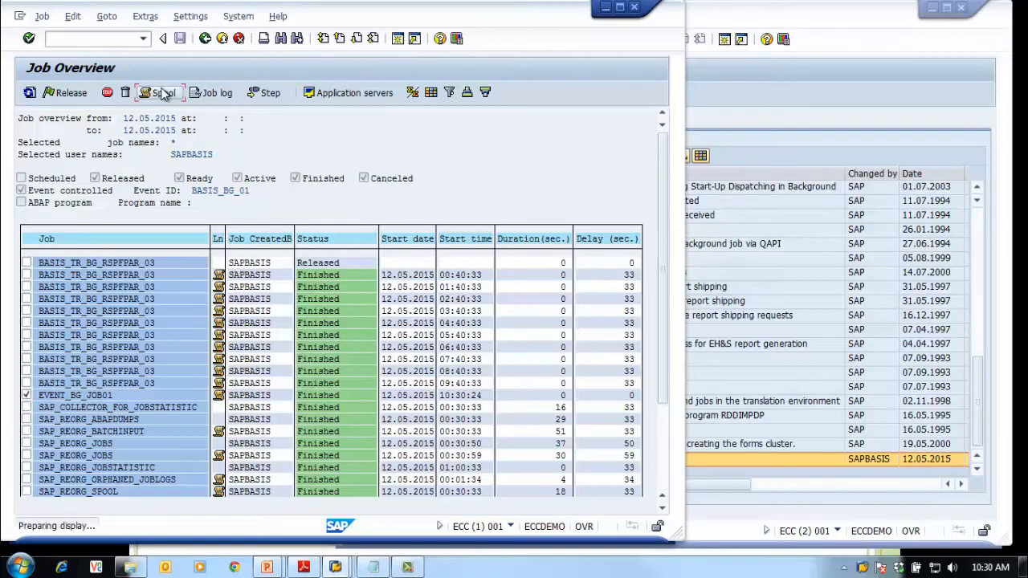
click(99, 154)
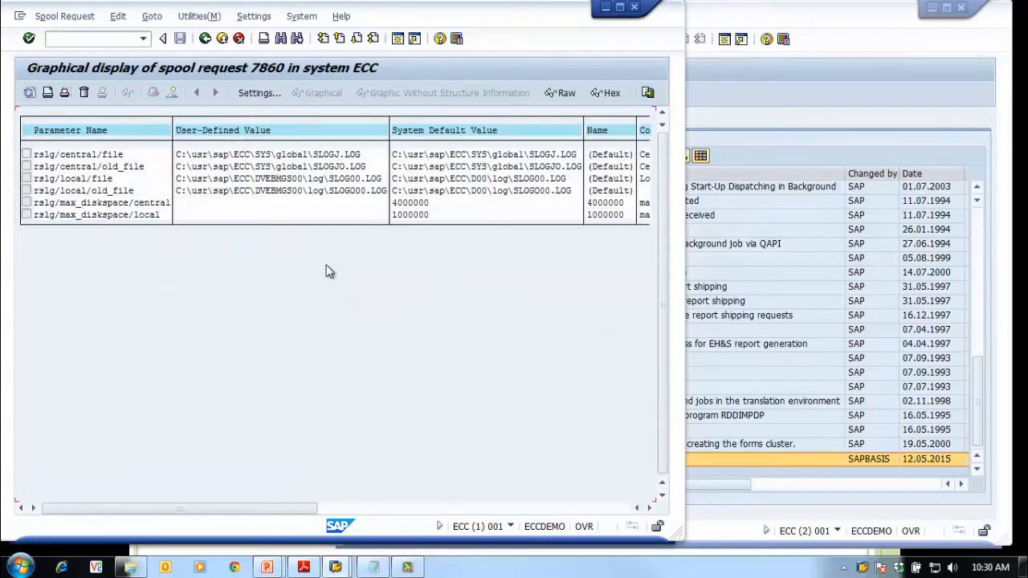
Leave the spool output and job list and return to SAP Easy Access
click(205, 40)
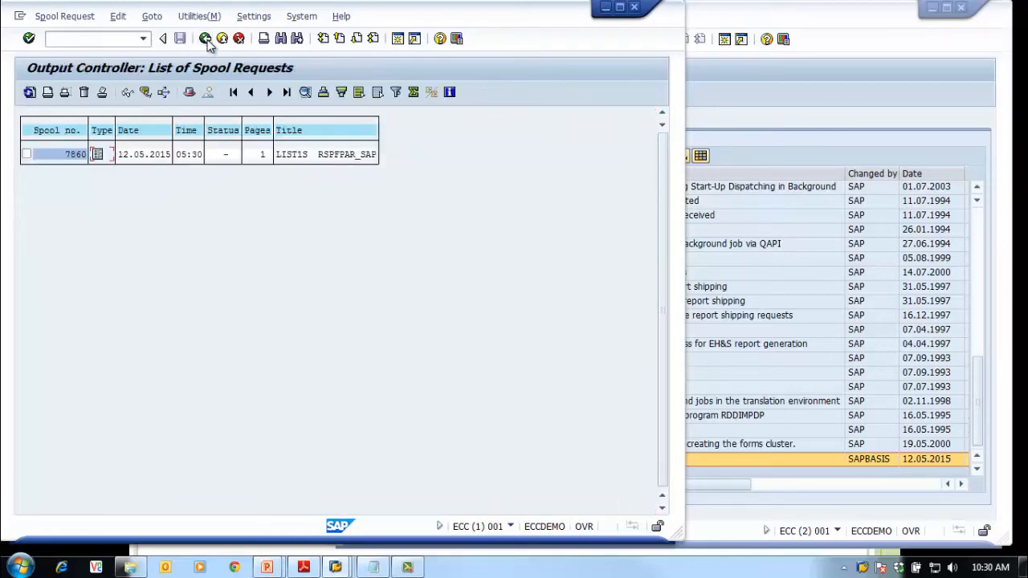
click(206, 41)
click(27, 395)
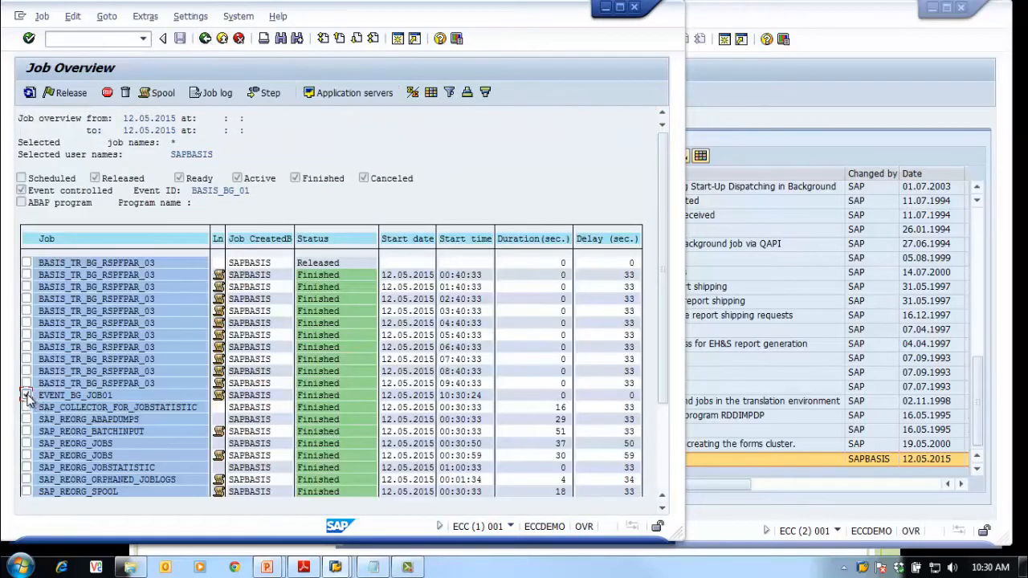
click(712, 319)
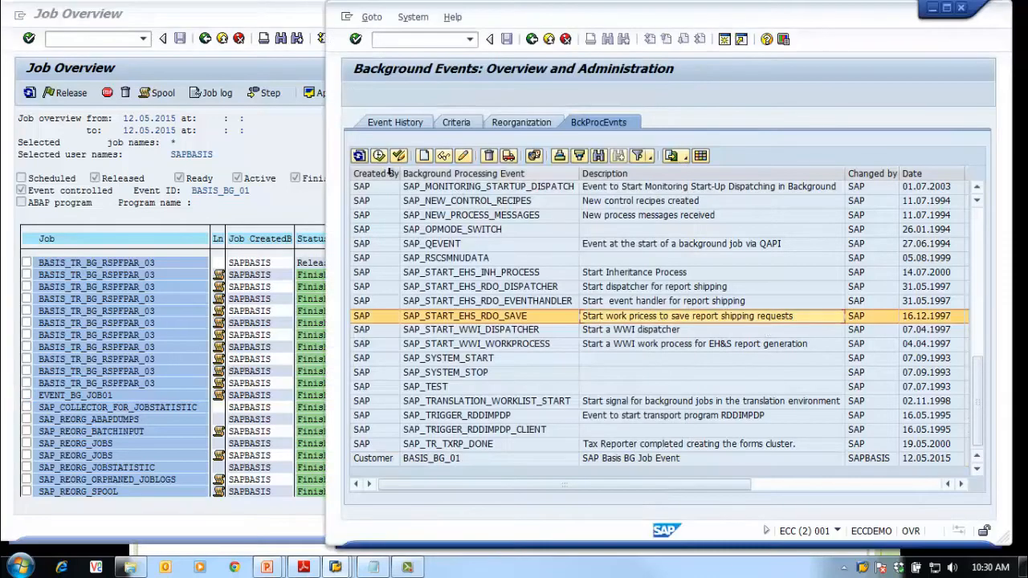
click(308, 143)
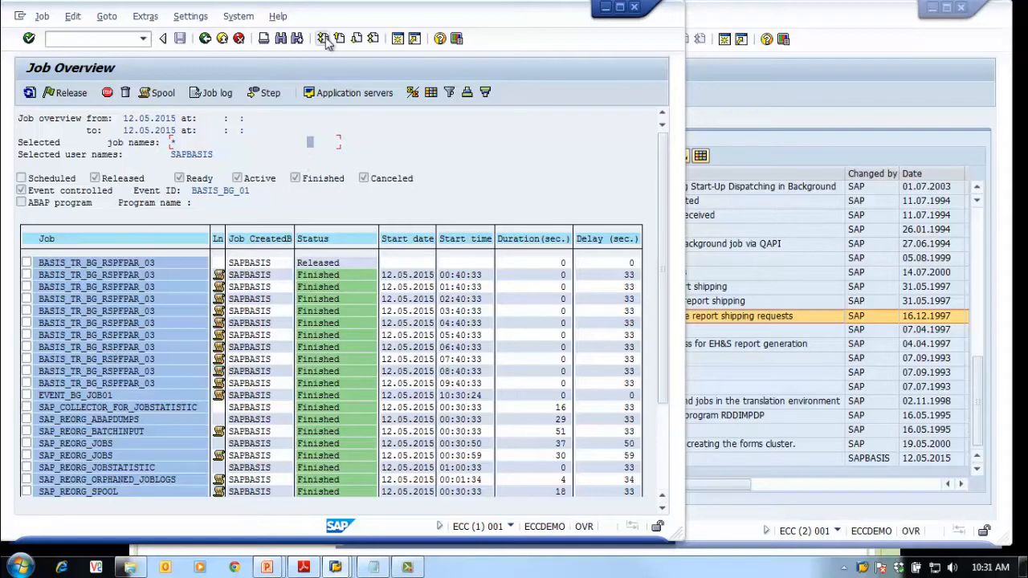
click(204, 38)
click(205, 38)
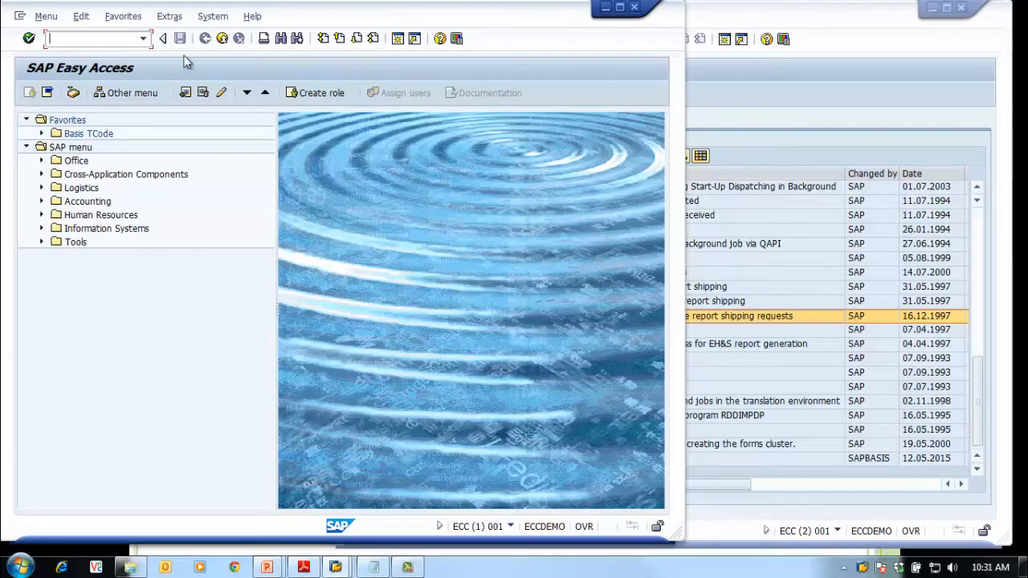
Run SM37 from the transaction history and list the jobs
click(72, 44)
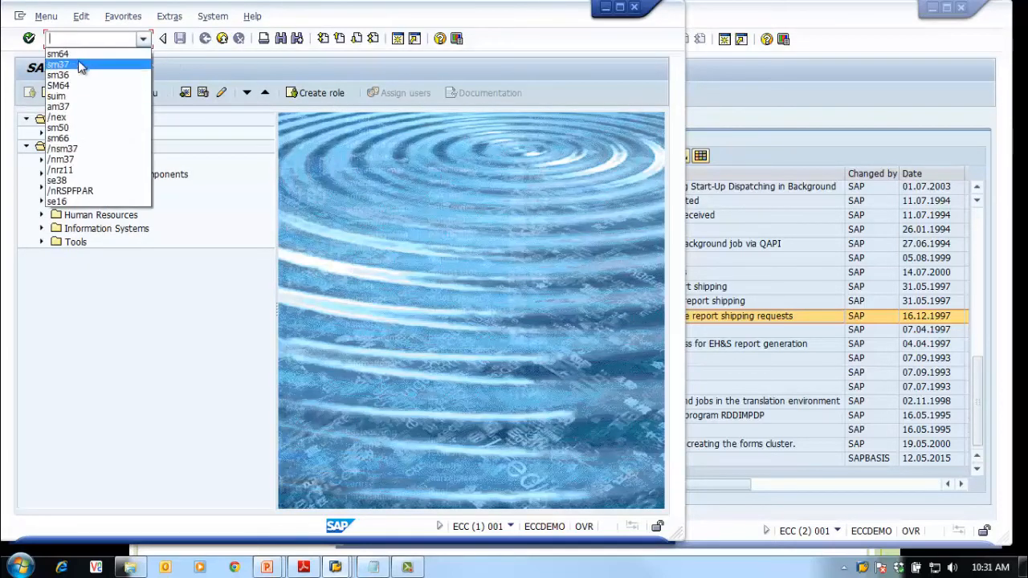
click(74, 51)
key(Return)
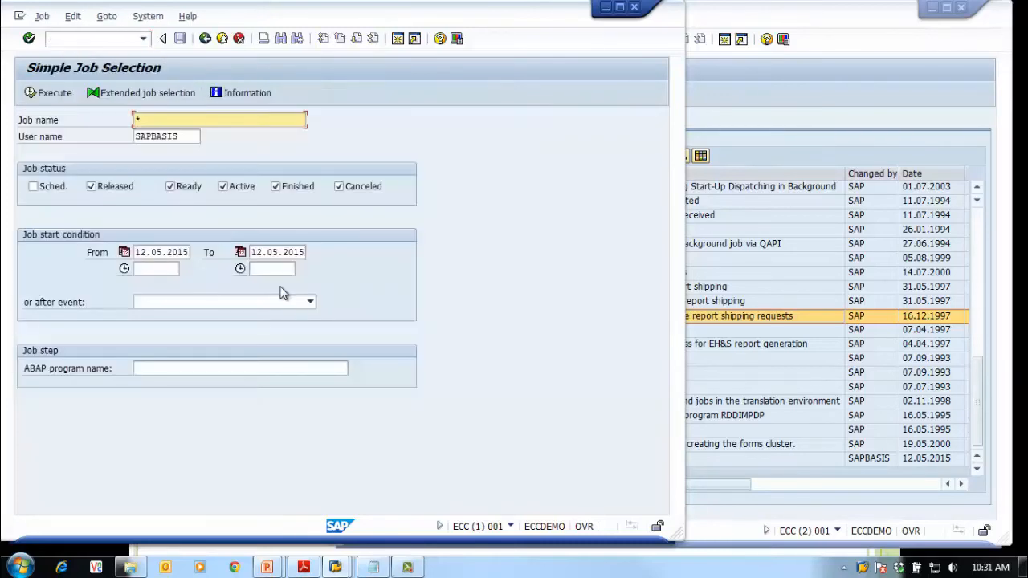
click(53, 95)
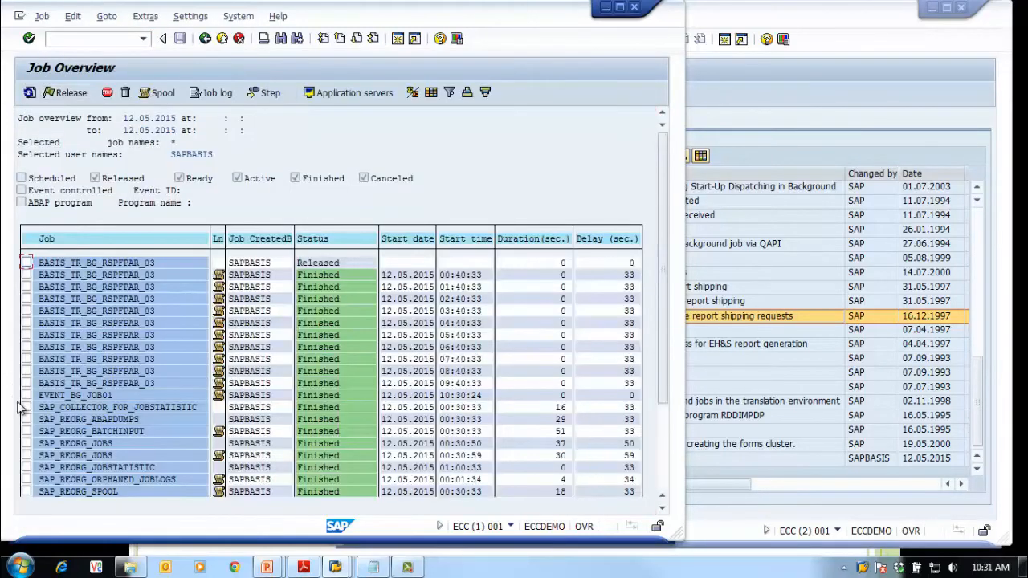
Copy EVENT_BG_JOB01 as EVENT_BG_JOB02 and maximize the Job Overview window
click(27, 395)
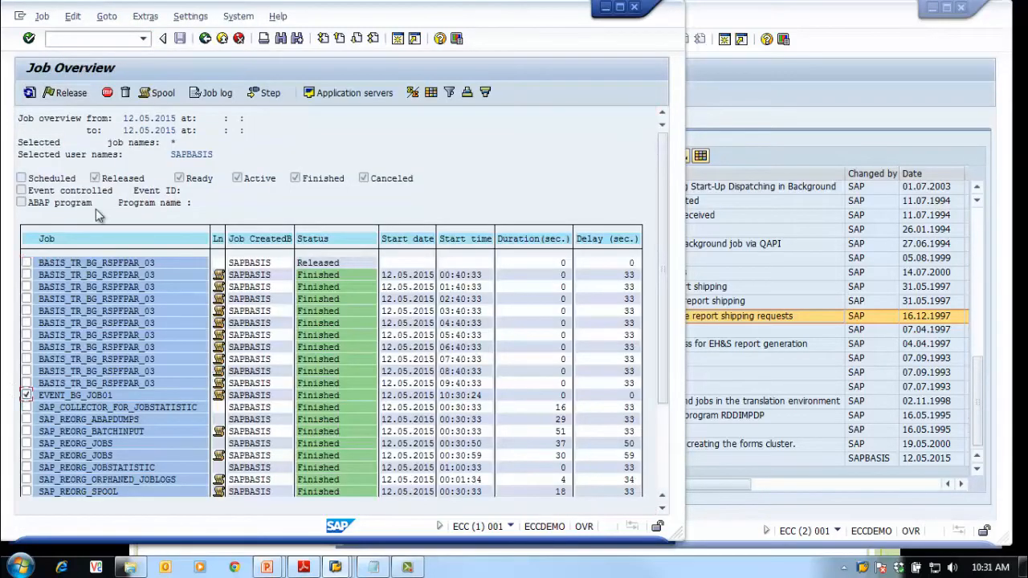
click(41, 16)
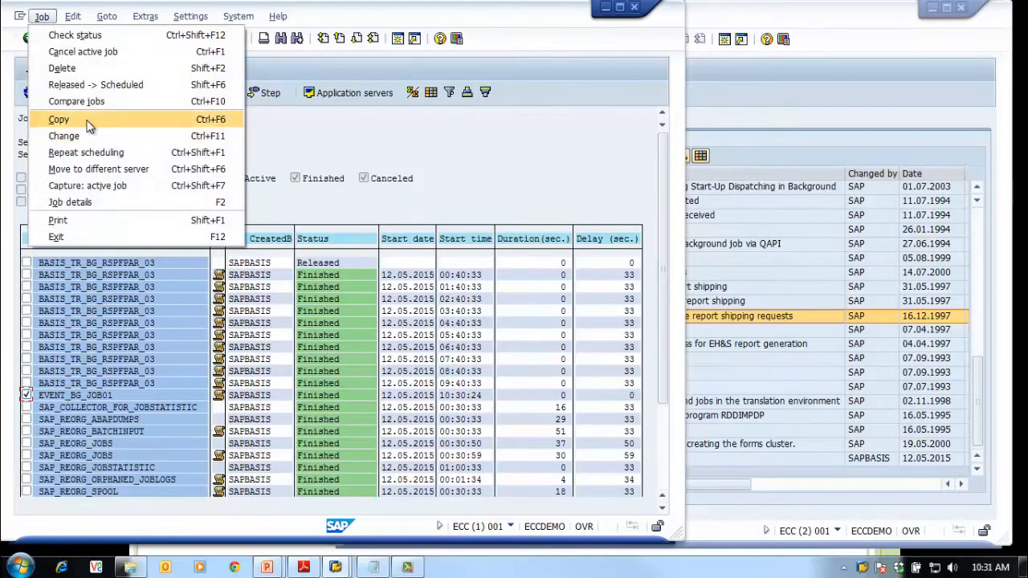
click(88, 121)
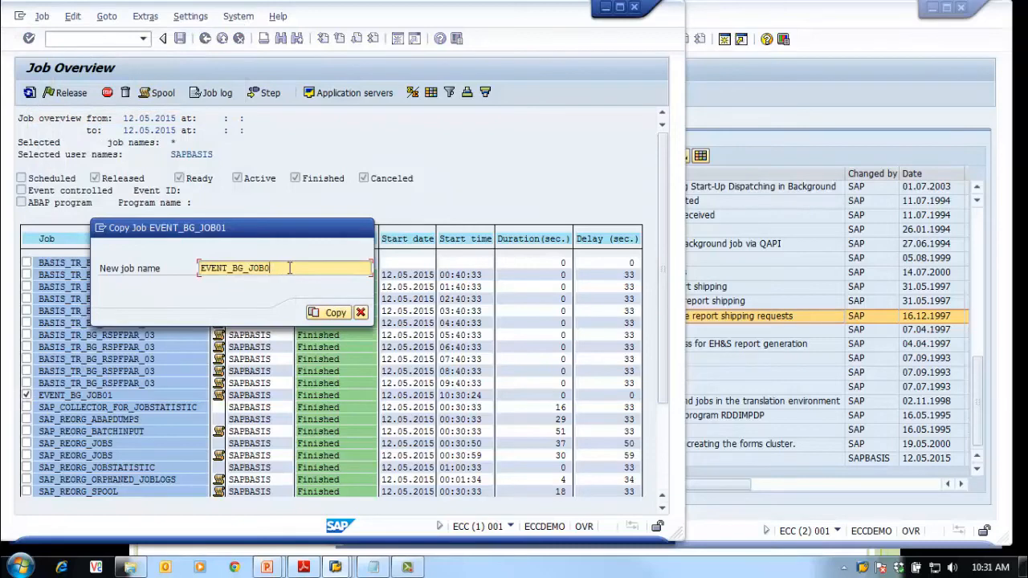
text(2)
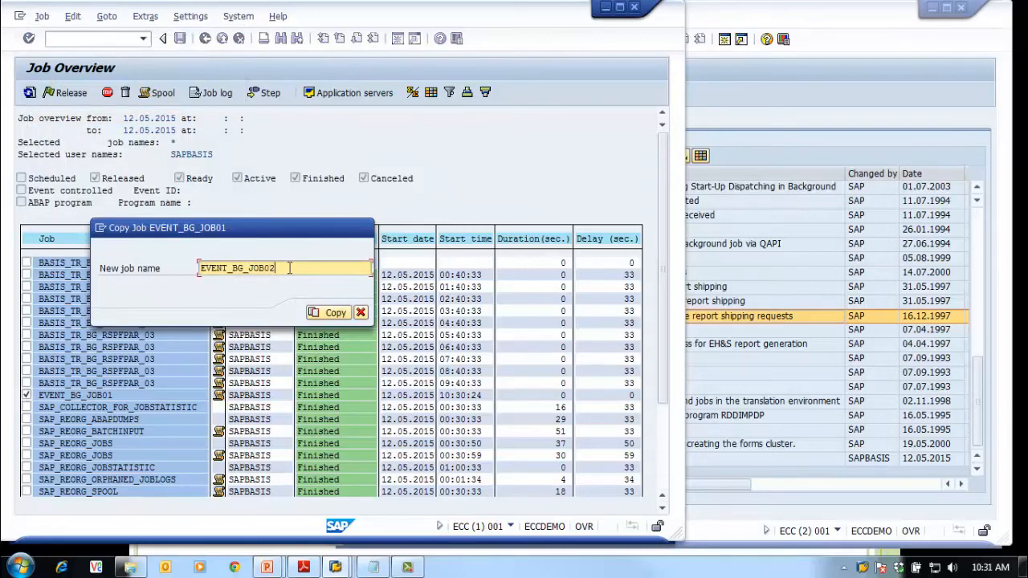
click(329, 312)
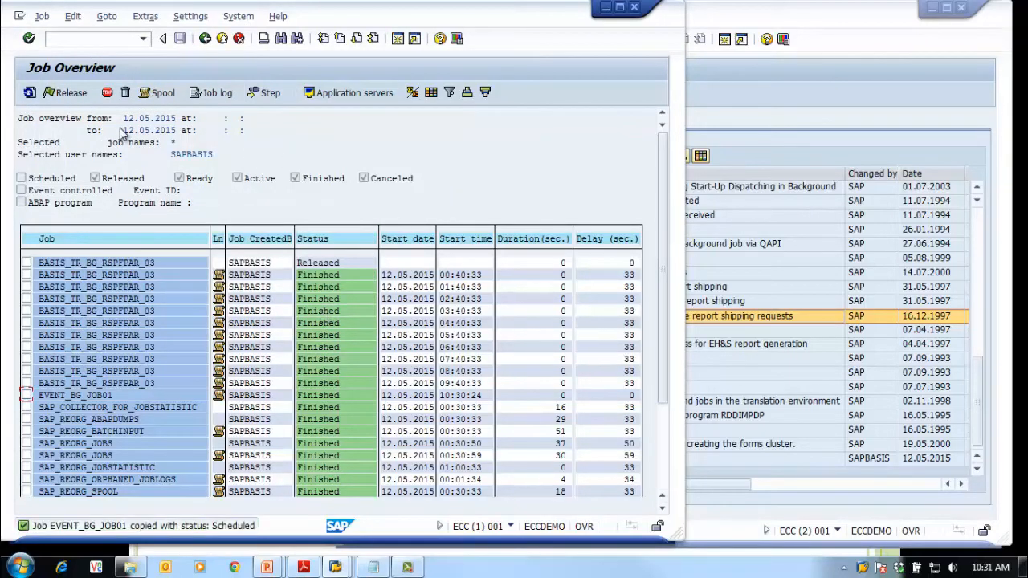
click(30, 94)
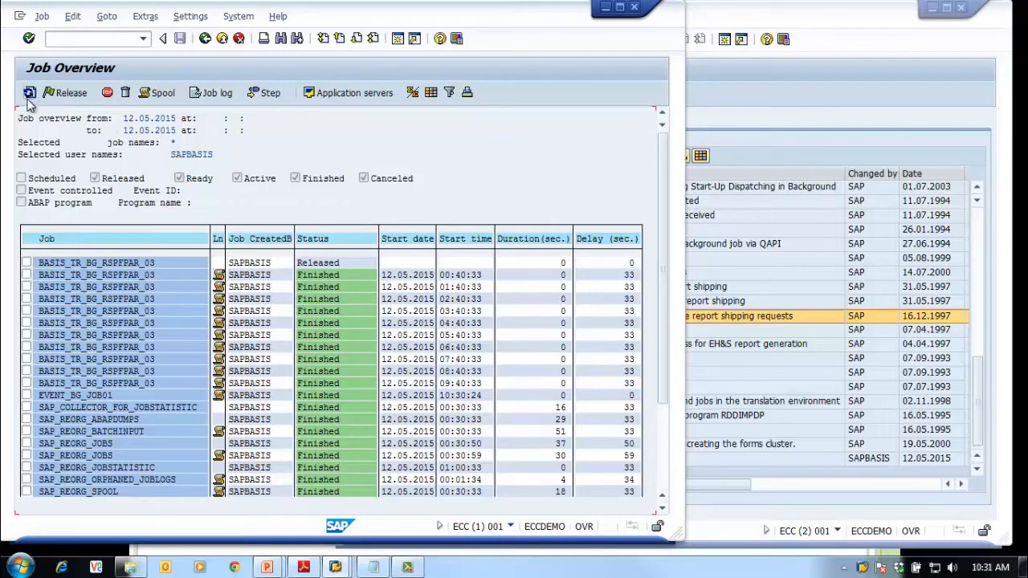
click(619, 8)
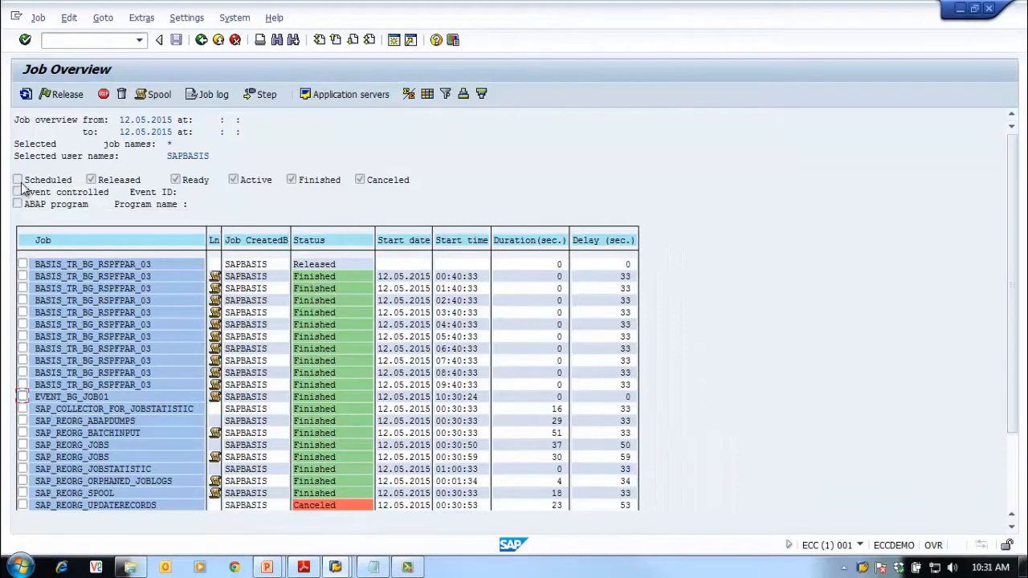
Relist the jobs with Sched. ticked so EVENT_BG_JOB02 appears
click(200, 40)
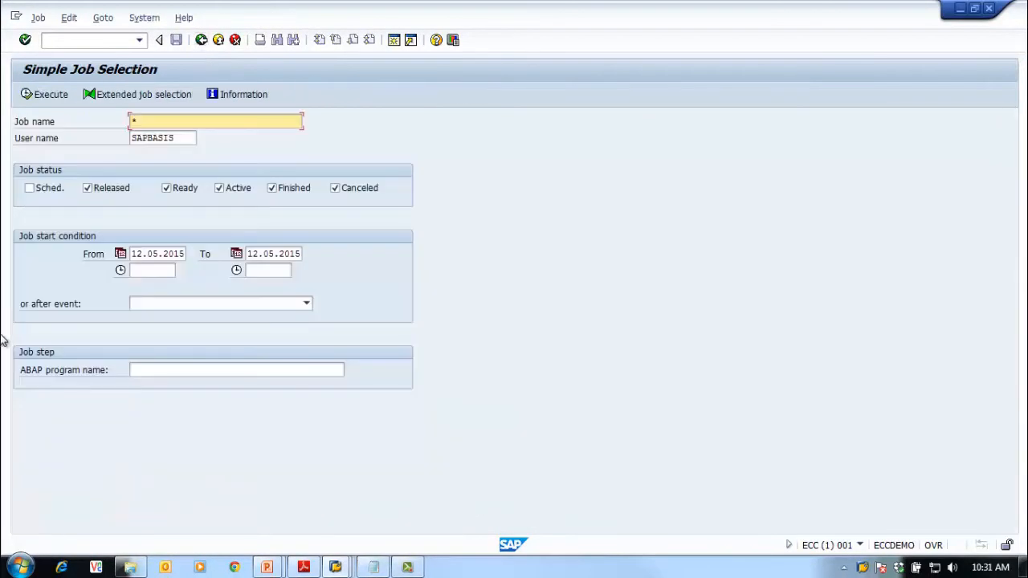
click(28, 189)
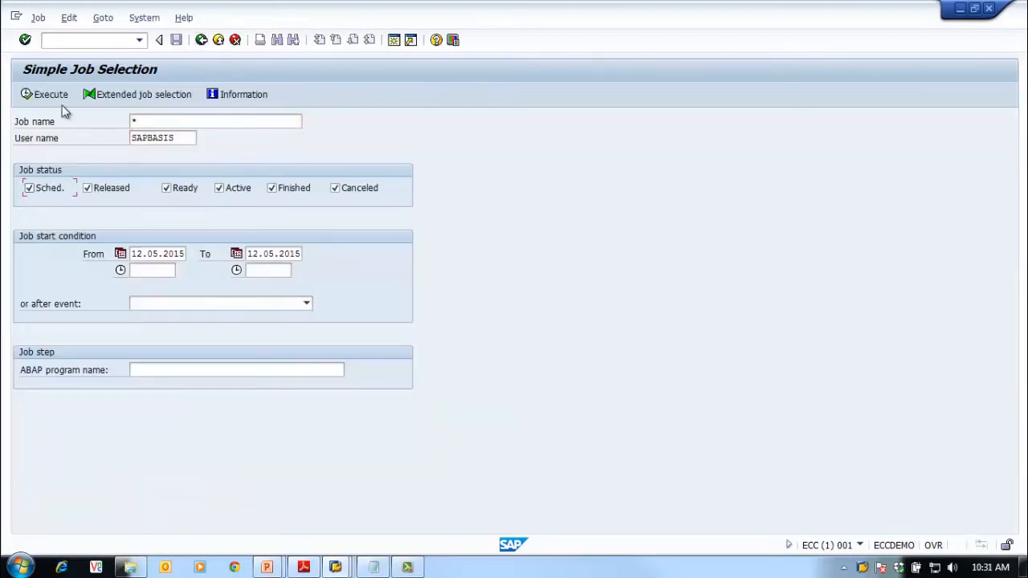
click(51, 96)
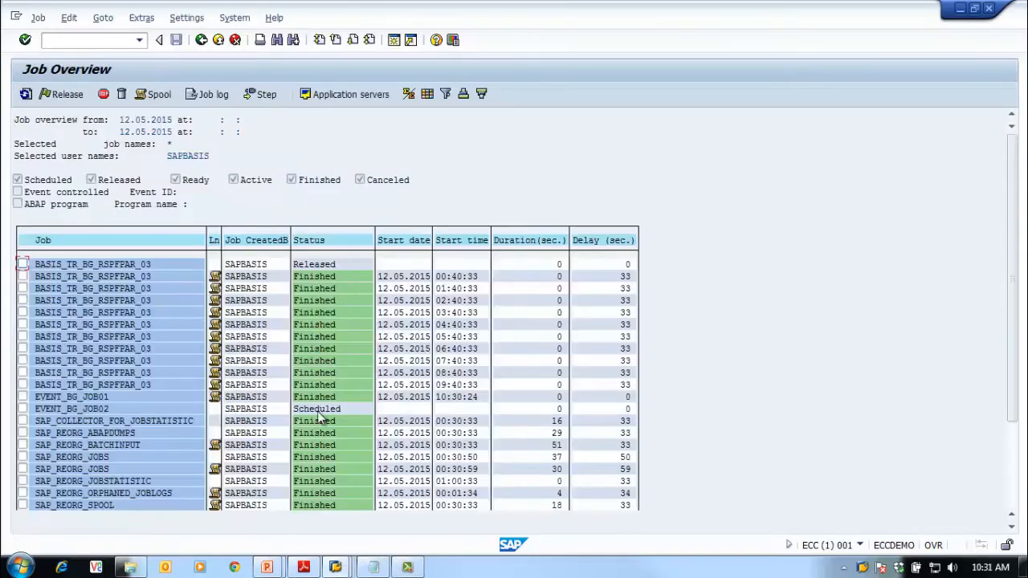
click(97, 410)
Copy EVENT_BG_JOB01 again as a new job named EVENT_BG_JOB03
click(22, 398)
click(38, 18)
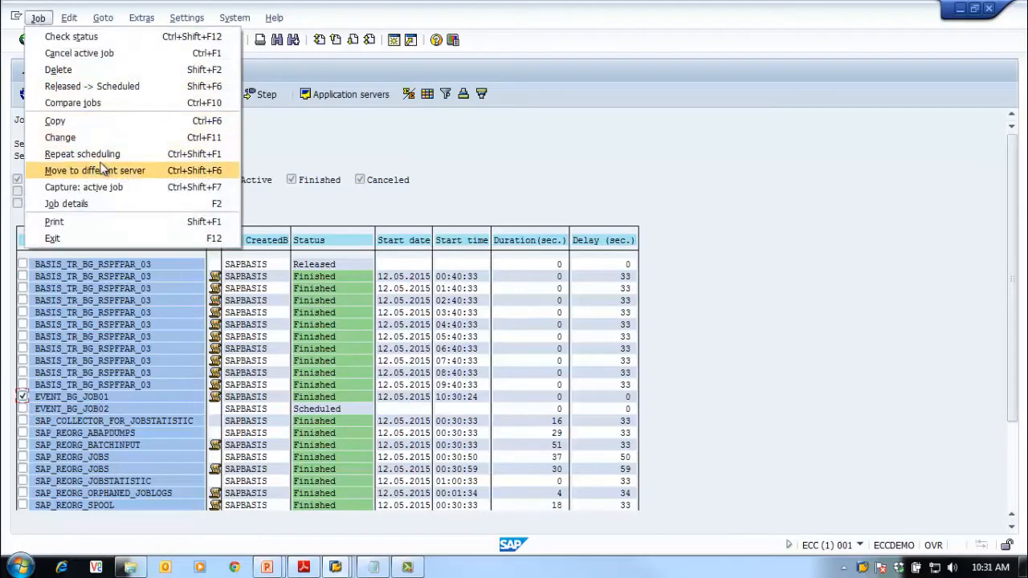
click(95, 123)
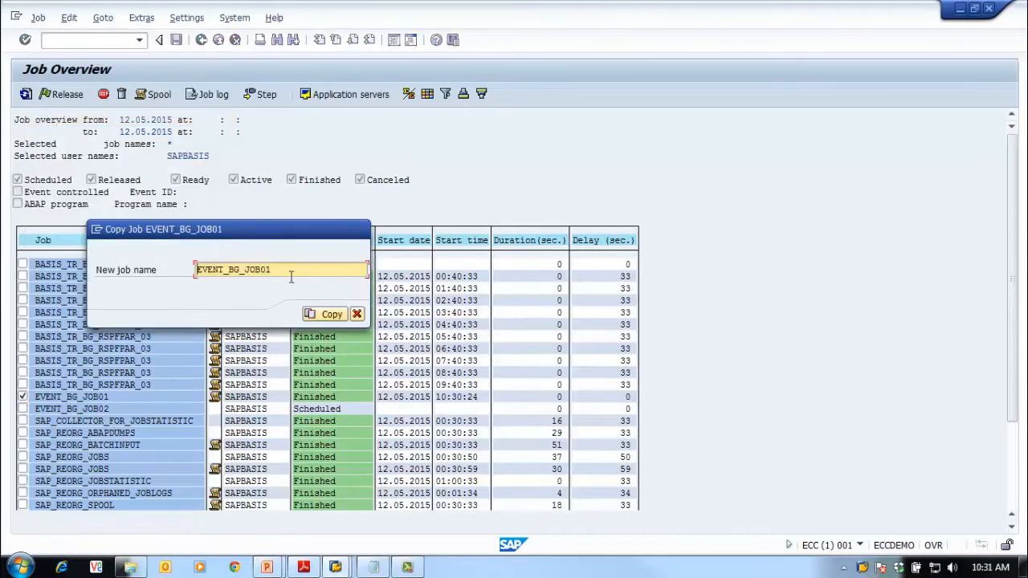
click(291, 275)
key(BackSpace)
text(3)
click(321, 315)
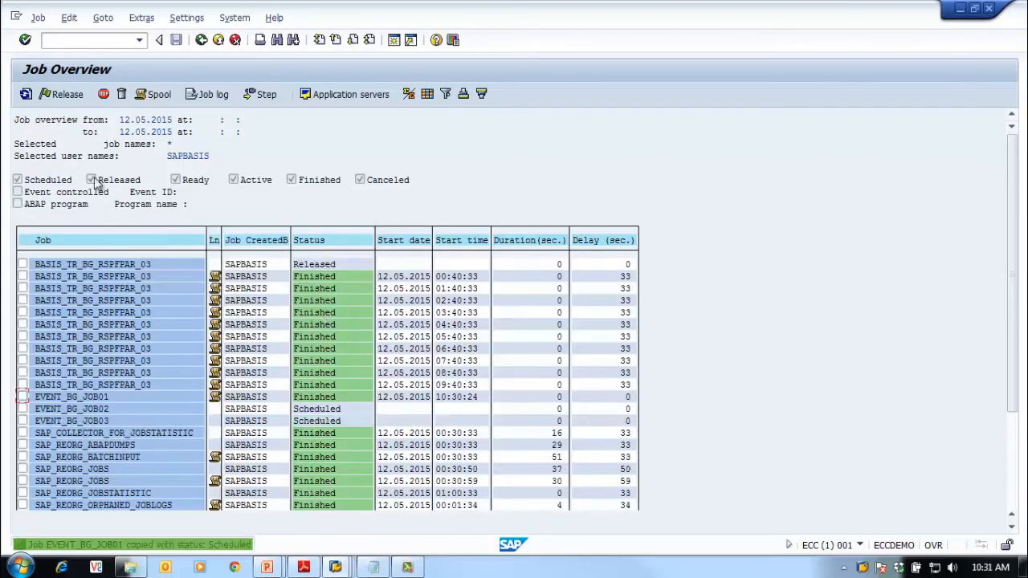
Copy the EVENT_BG_JOB02 name to the clipboard and select EVENT_BG_JOB03
click(87, 411)
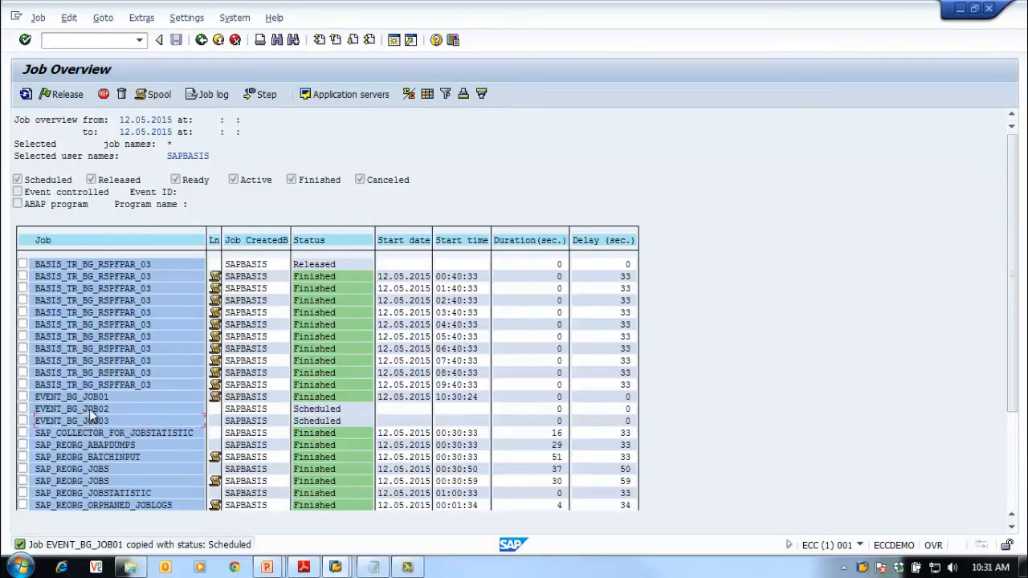
click(103, 417)
click(100, 409)
drag(29, 407, 114, 410)
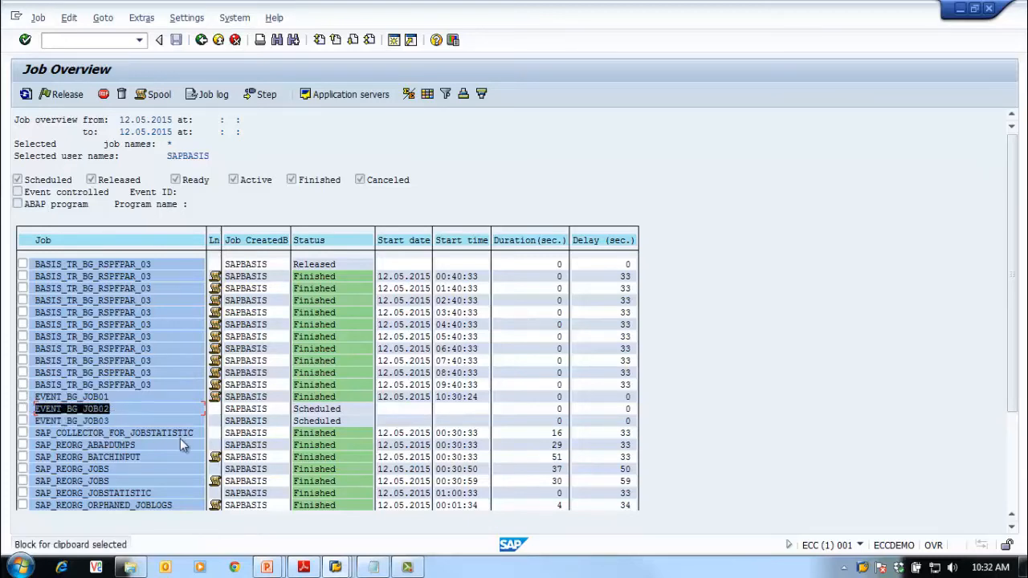
key(ctrl+c)
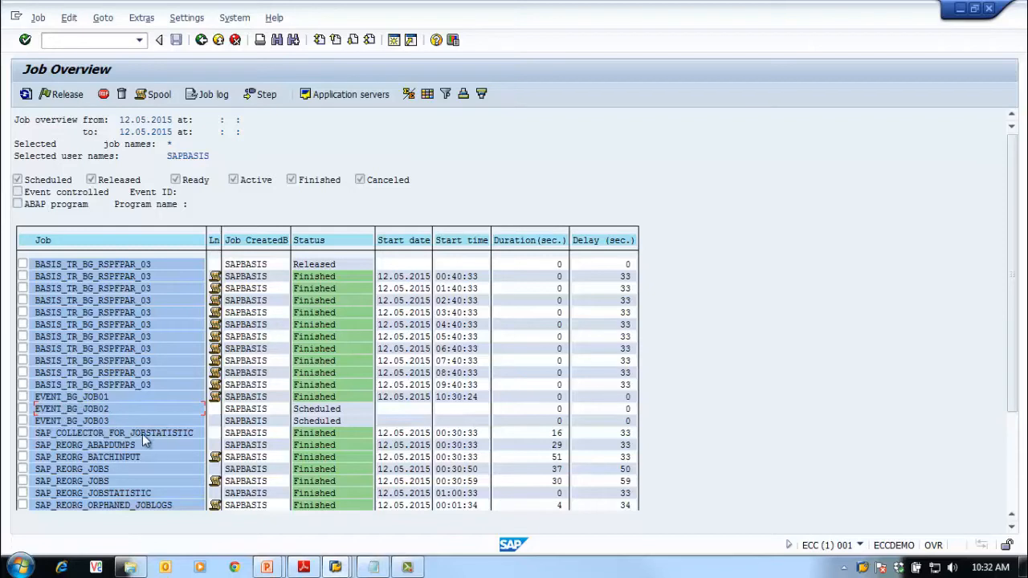
click(125, 399)
click(51, 422)
click(23, 421)
Reschedule EVENT_BG_JOB03 to start after job EVENT_BG_JOB2 and check the entry
click(45, 16)
click(92, 149)
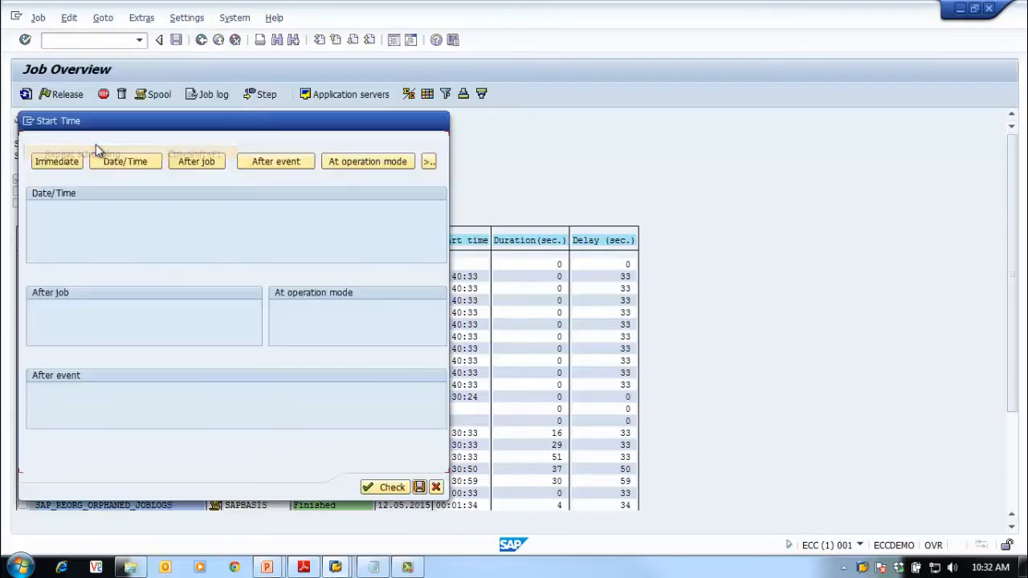
drag(142, 122, 452, 92)
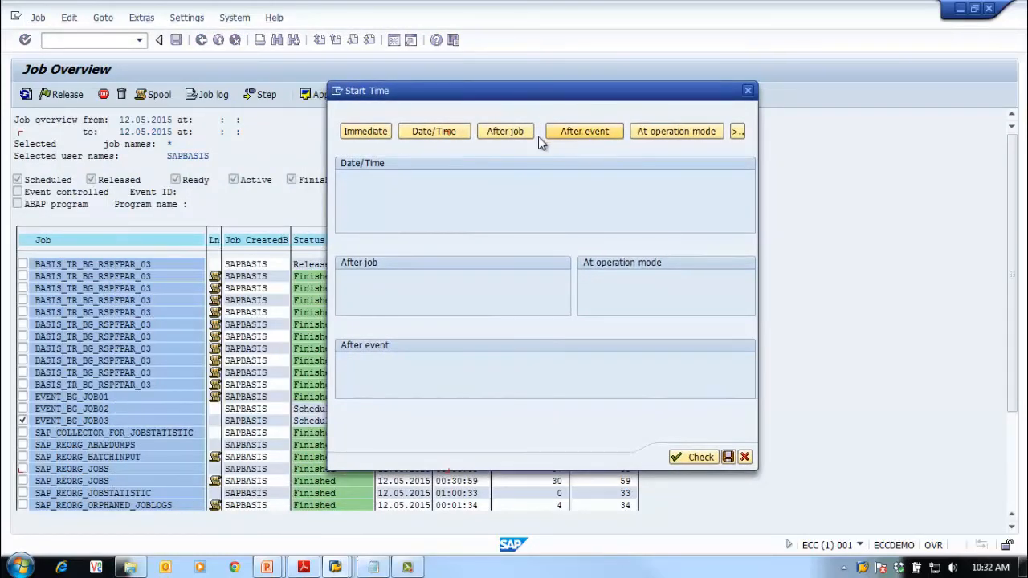
click(514, 134)
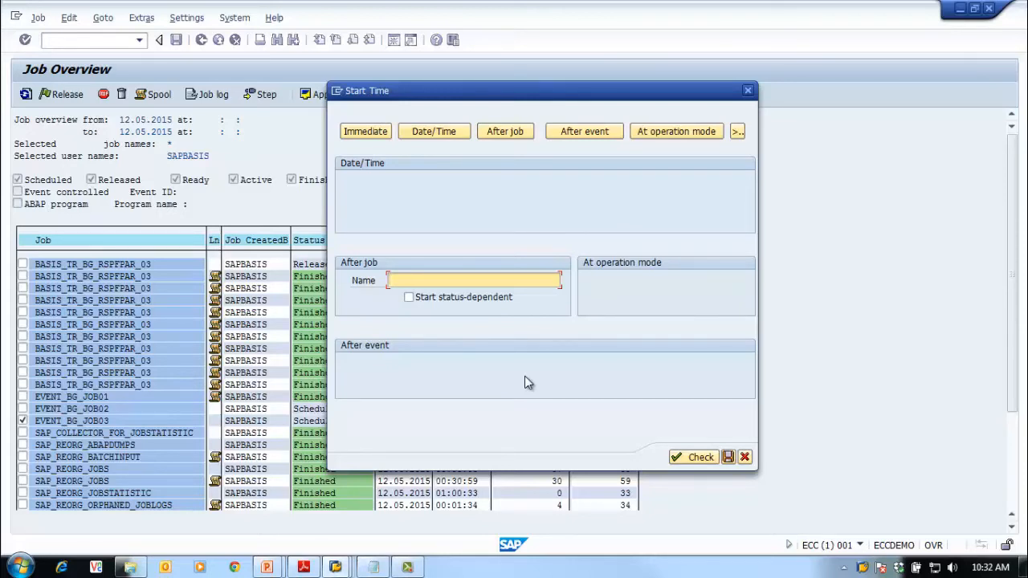
text(EVENT_BG_JON0)
key(BackSpace)
key(BackSpace)
text(B2)
click(685, 458)
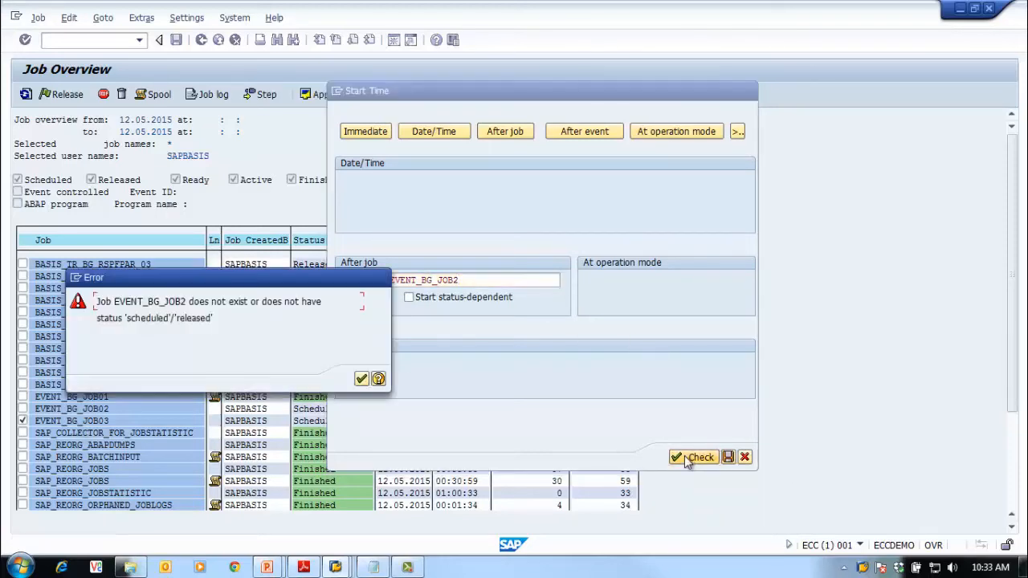
Dismiss the error, change the predecessor to EVENT_BG_JOB02, check and save
click(362, 379)
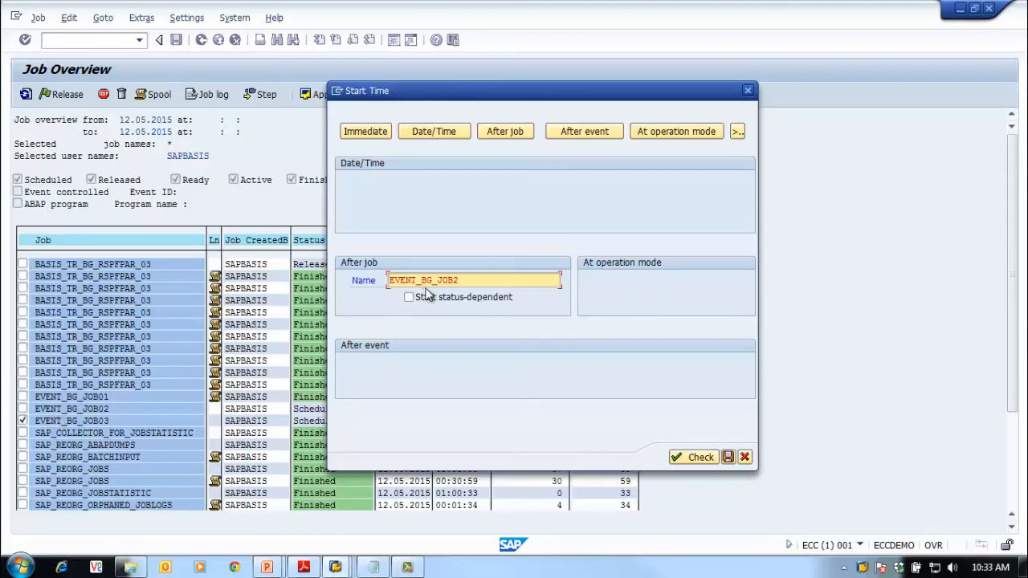
click(462, 280)
key(BackSpace)
text(02)
click(694, 456)
click(728, 458)
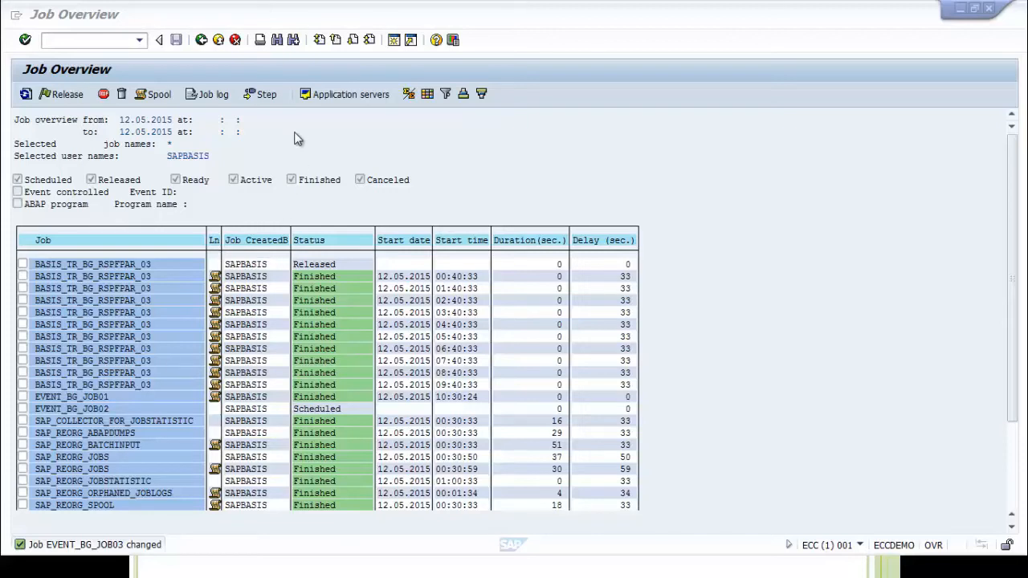
Relist jobs with 'or after event' set to *, inspect EVENT_BG_JOB03, then select EVENT_BG_JOB02
click(200, 39)
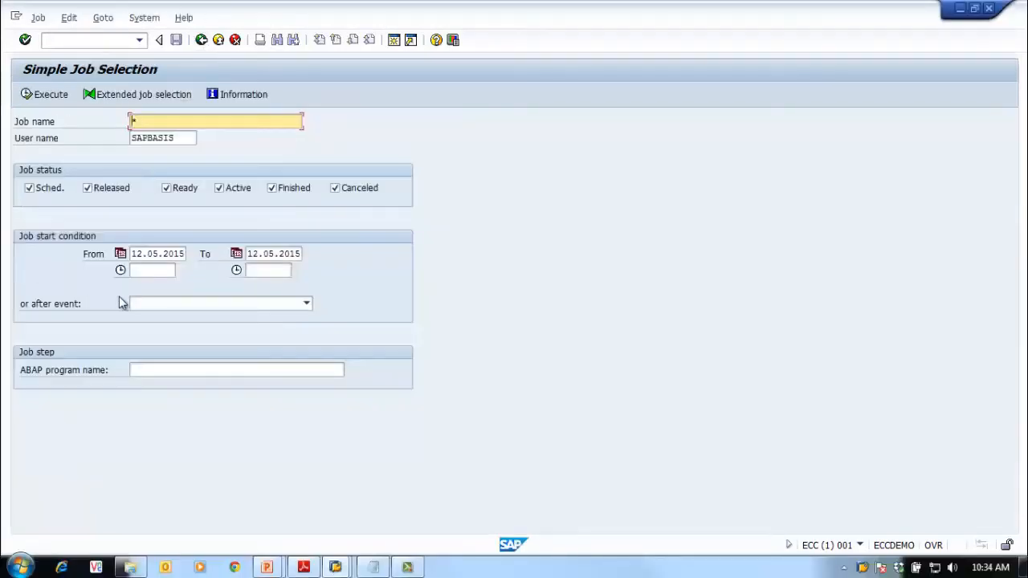
click(157, 304)
click(152, 315)
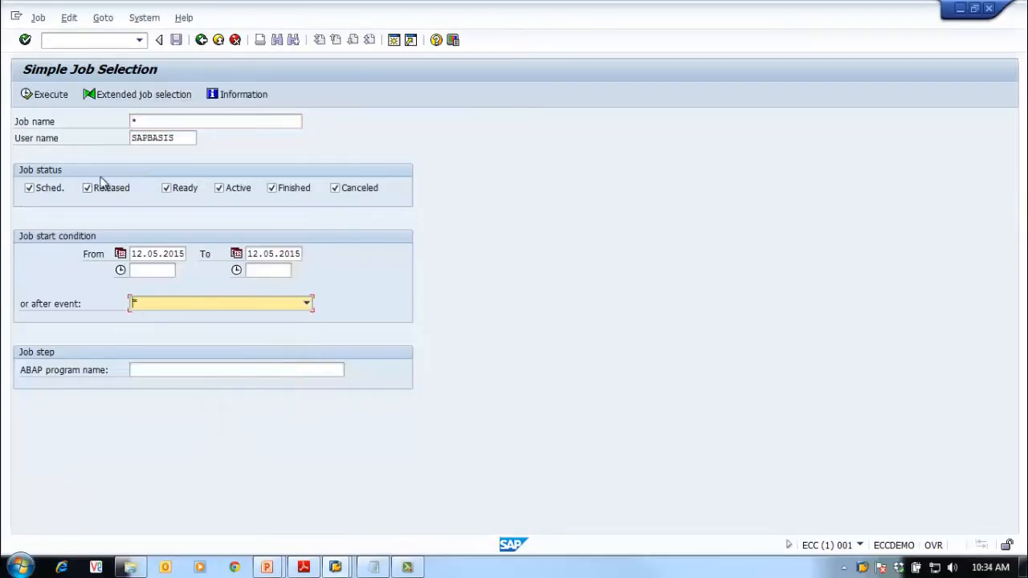
click(44, 95)
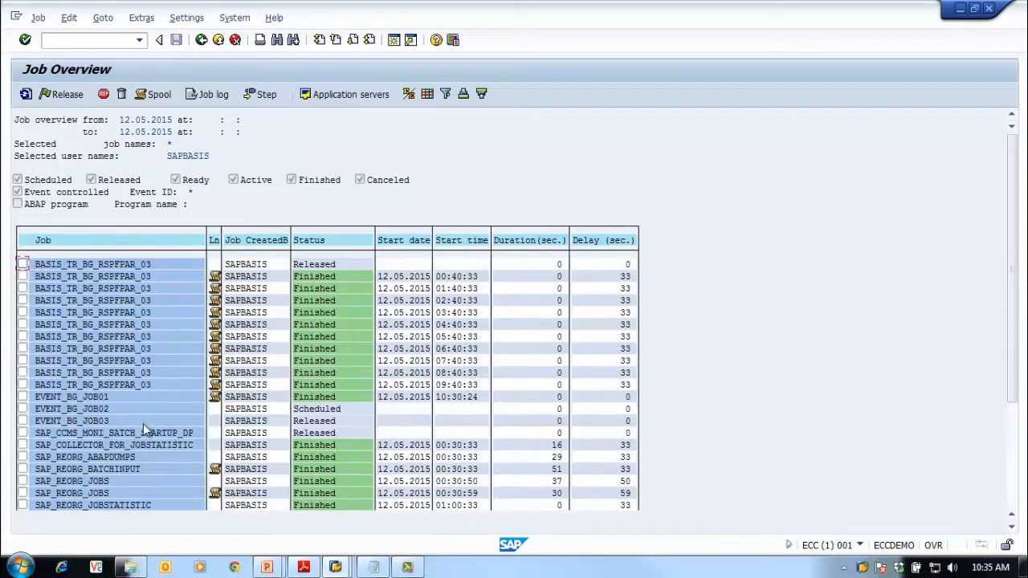
double_click(62, 423)
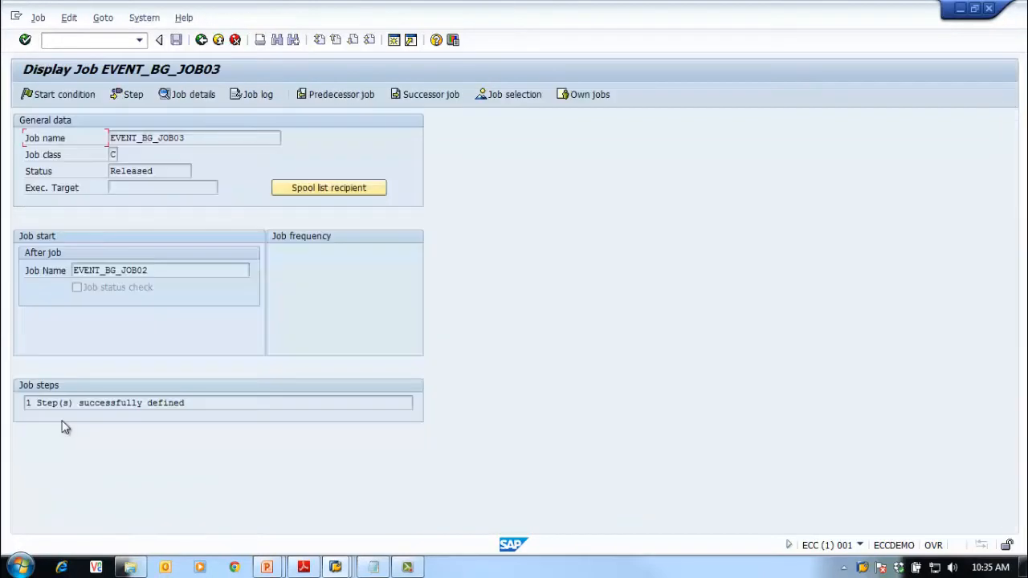
click(201, 40)
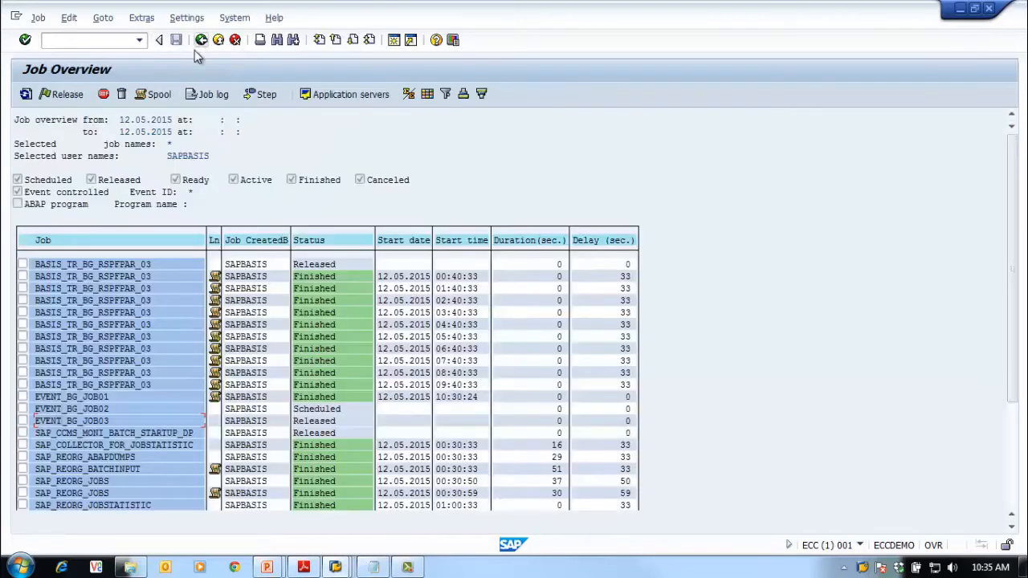
click(23, 410)
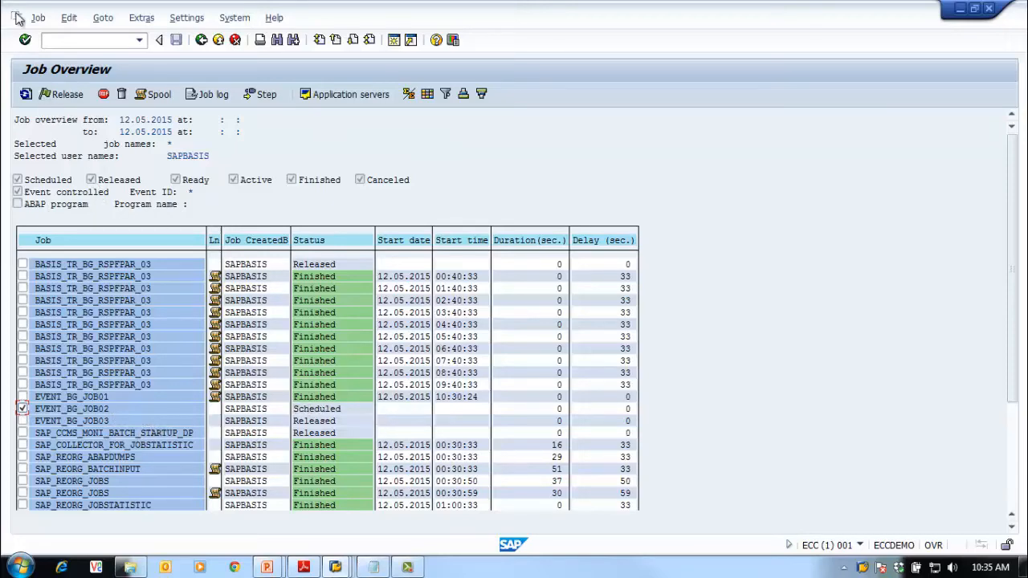
Set EVENT_BG_JOB02's start condition to Date/Time 12.05.2015 at 10:35:36
click(37, 17)
click(92, 137)
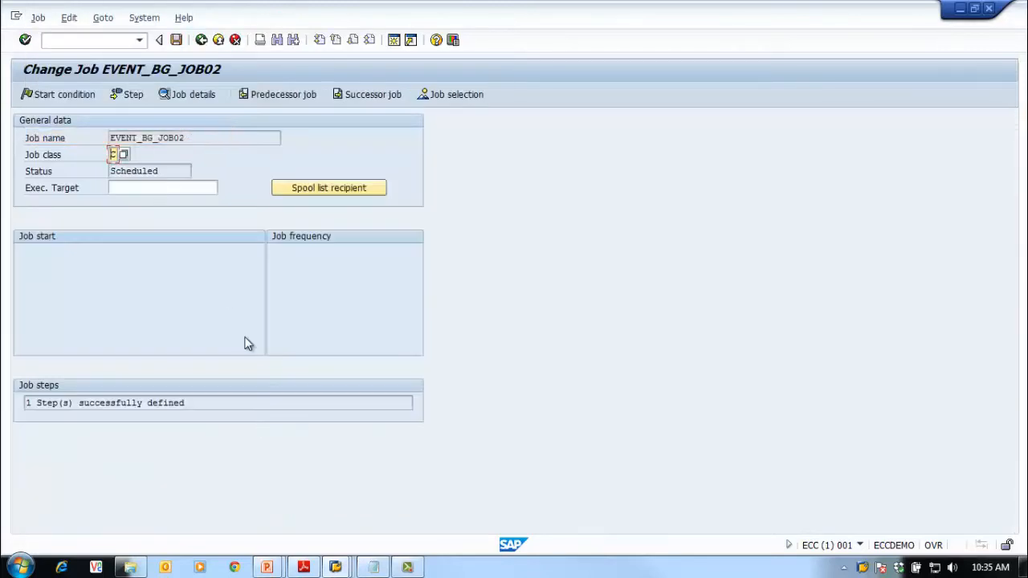
click(40, 95)
click(53, 163)
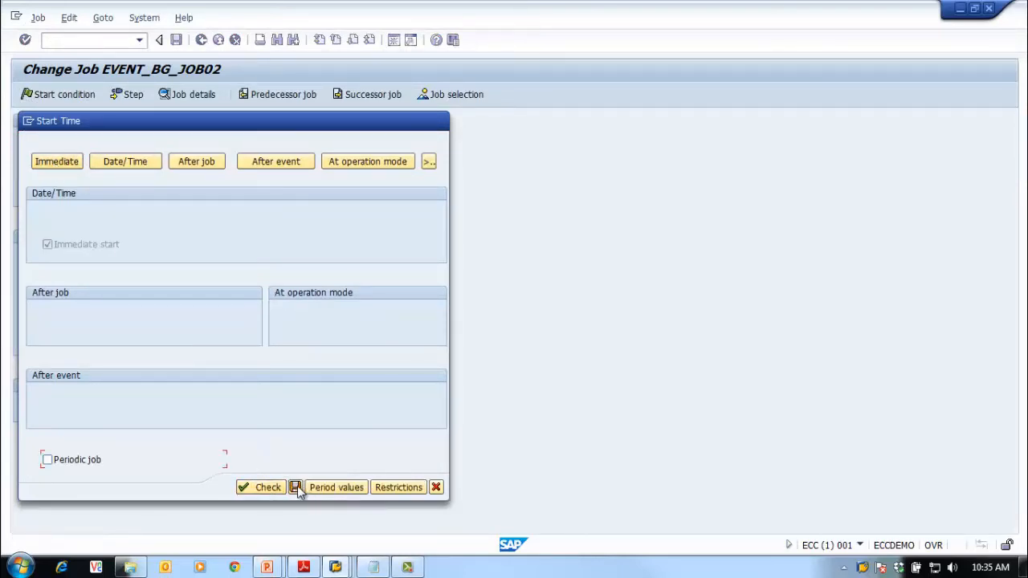
click(126, 161)
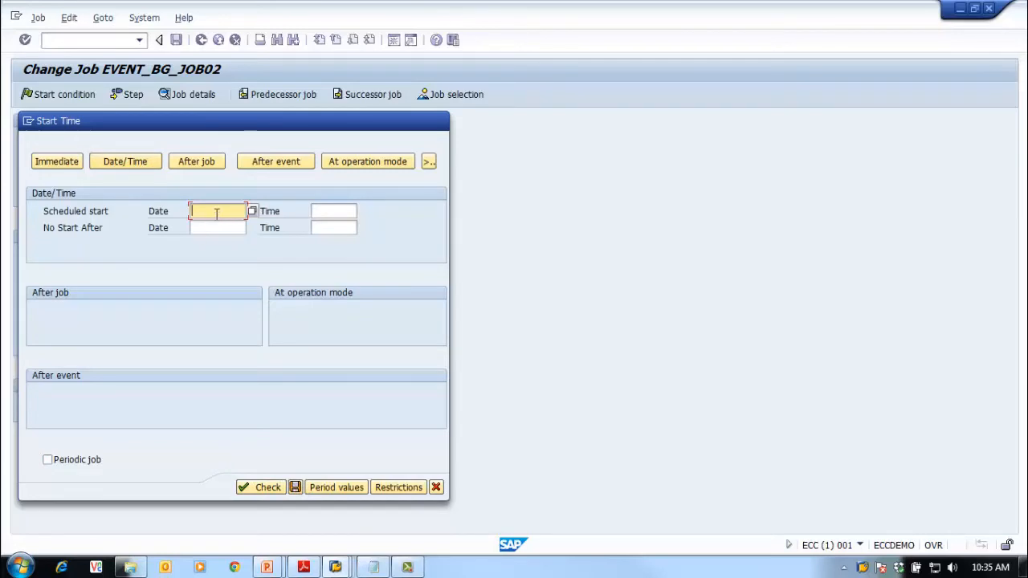
click(252, 211)
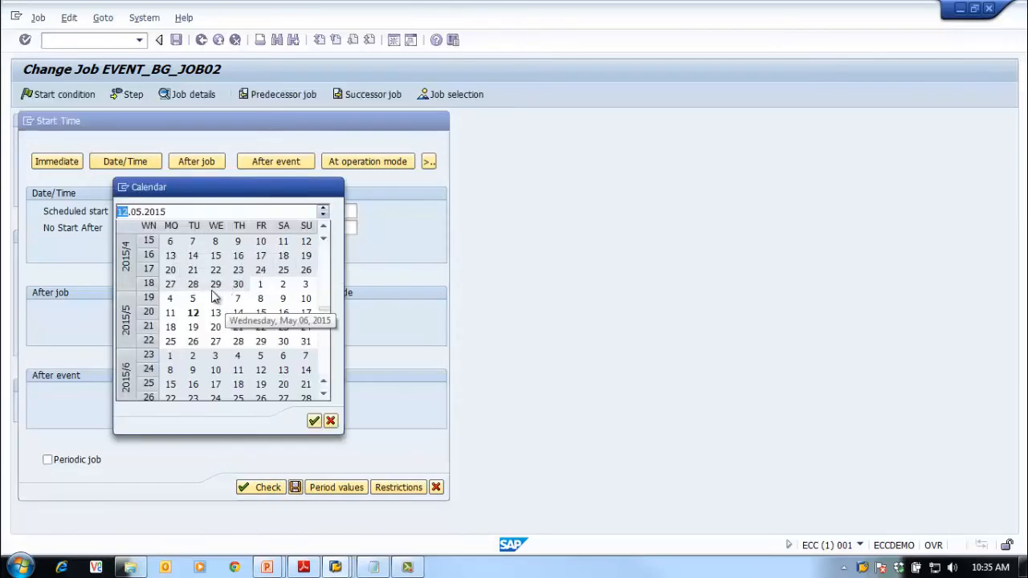
double_click(192, 313)
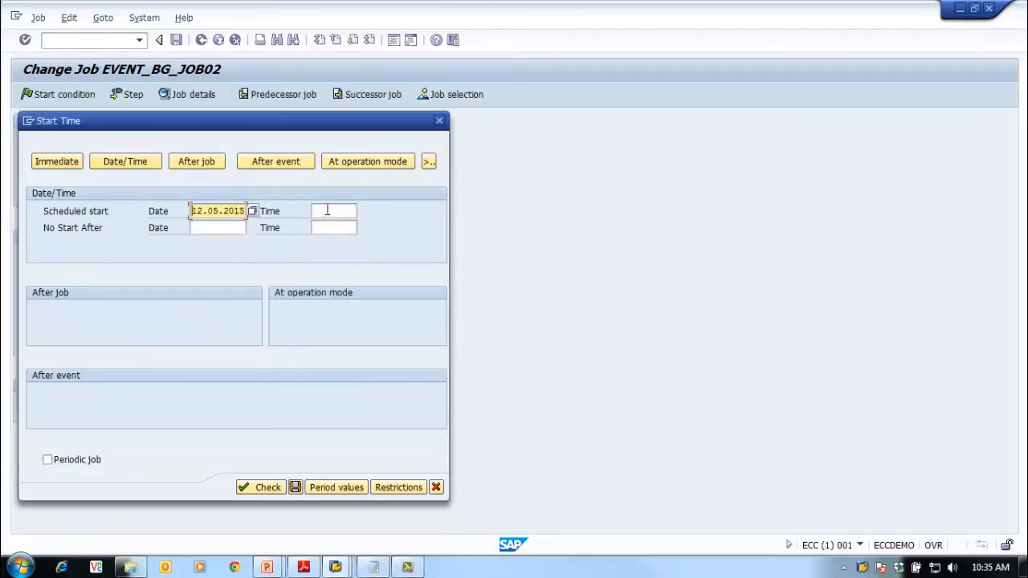
click(326, 210)
text(10)
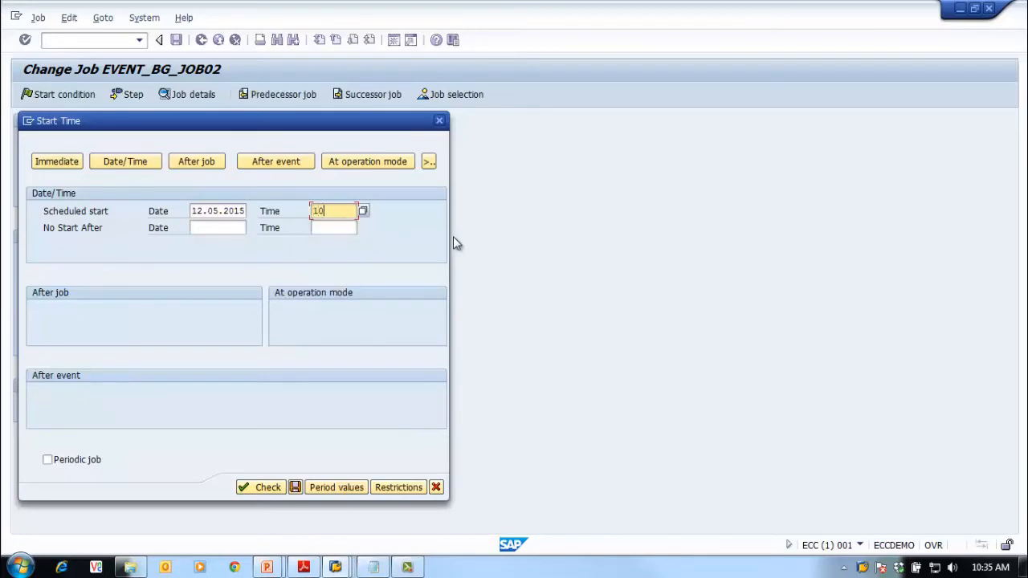
text(:35:36)
Fix the past-start error by changing the time to 10:37:00, then save the job
click(265, 488)
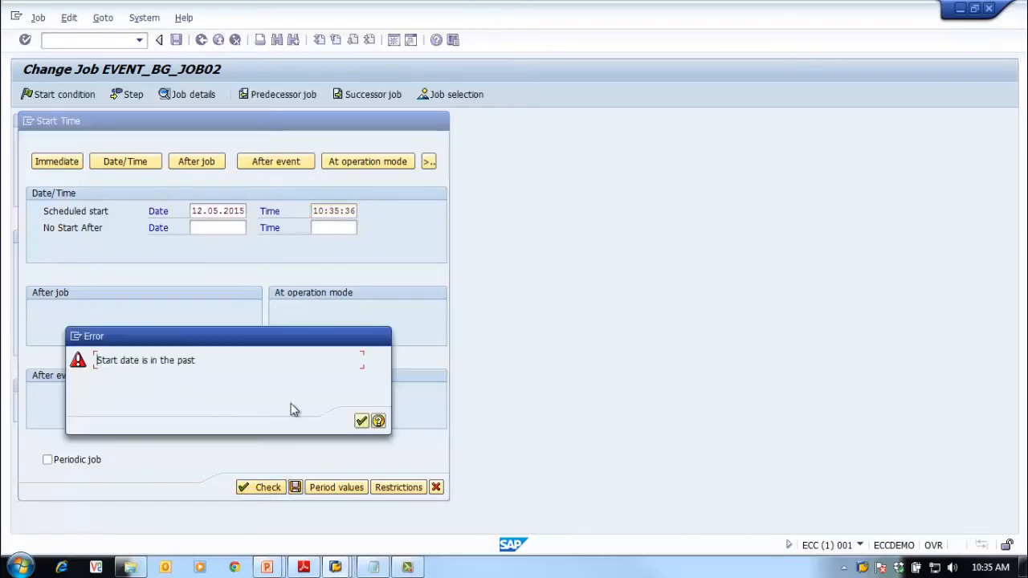
click(361, 421)
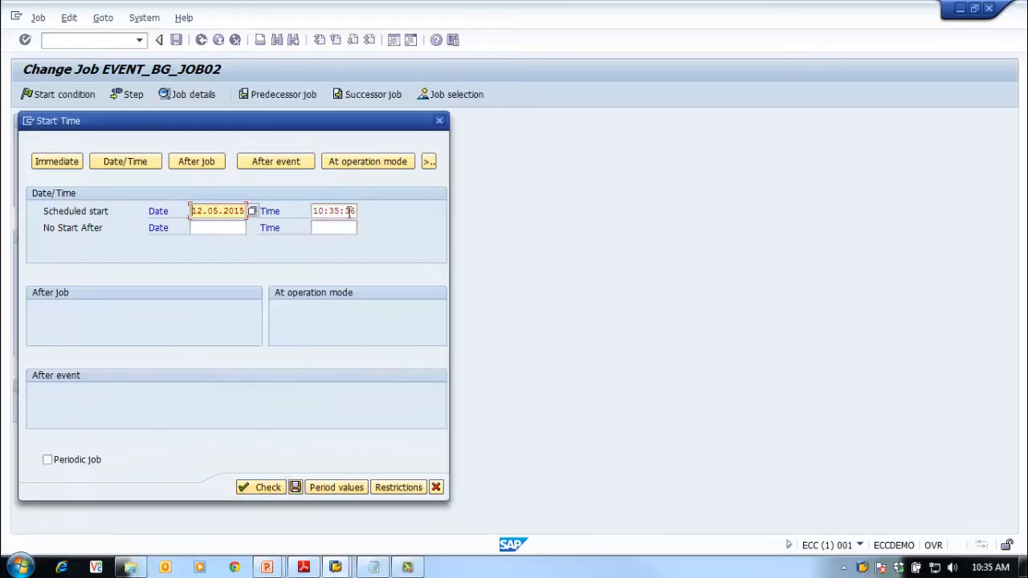
click(349, 210)
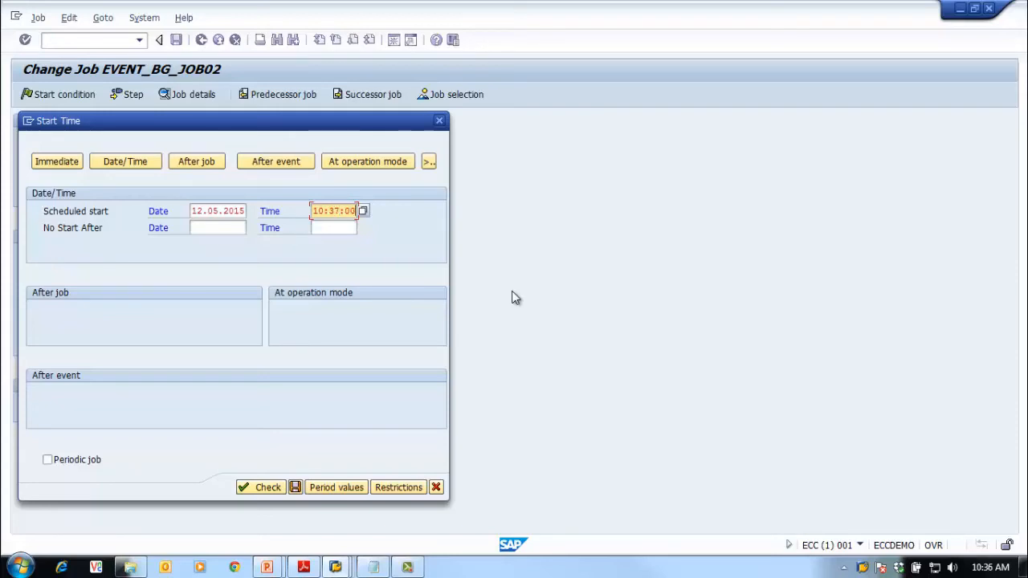
click(268, 490)
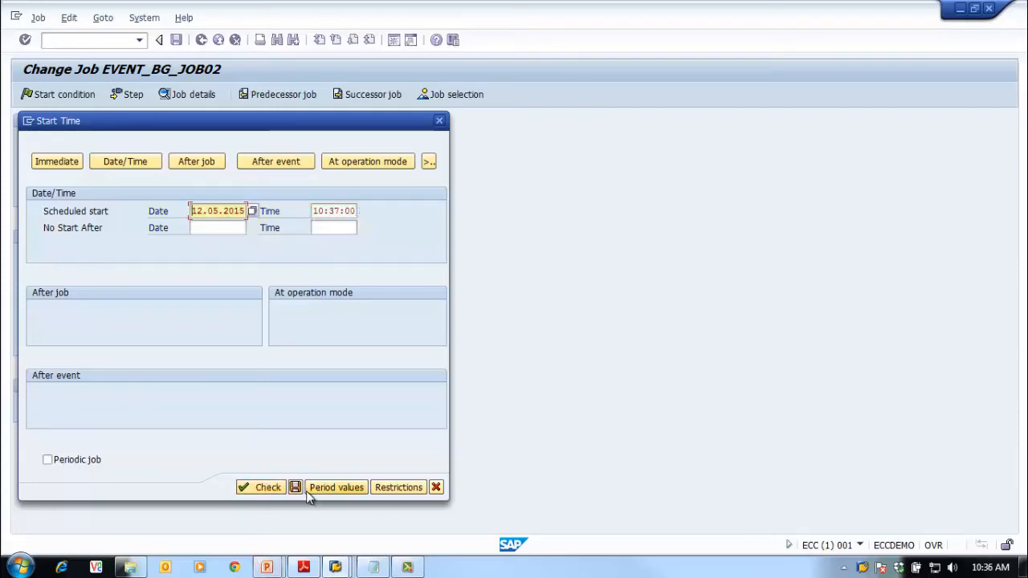
click(297, 488)
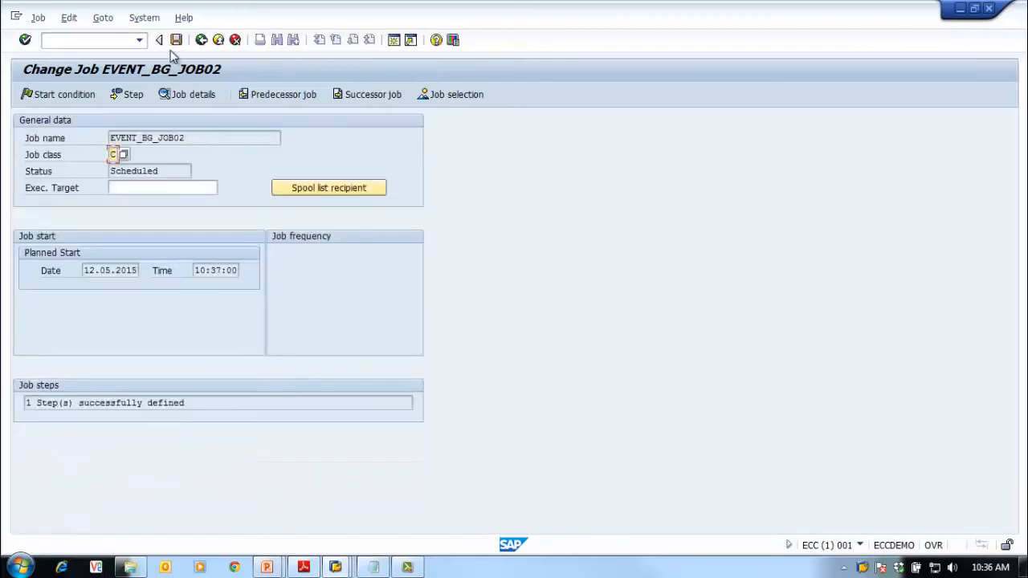
click(176, 39)
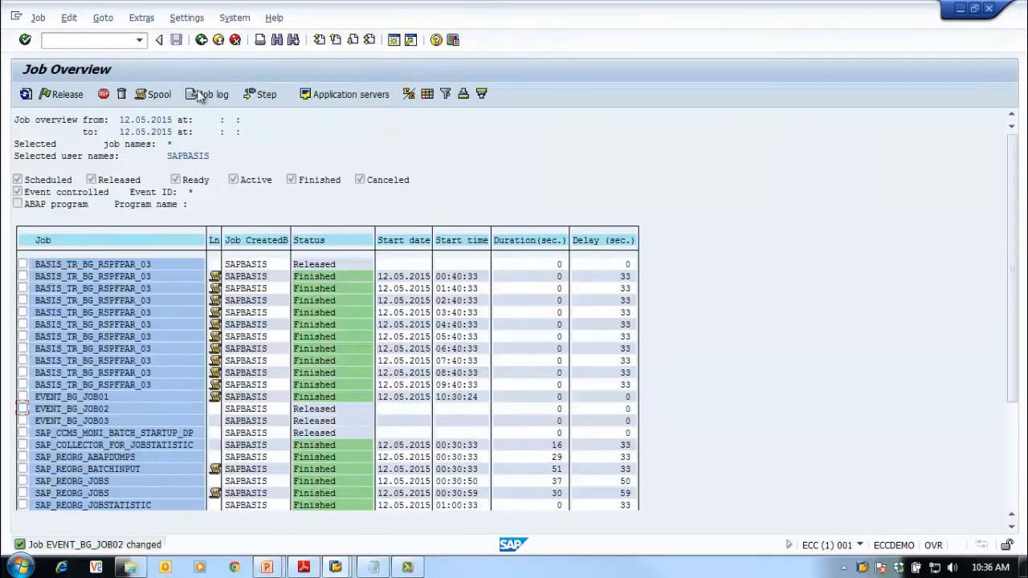
click(24, 95)
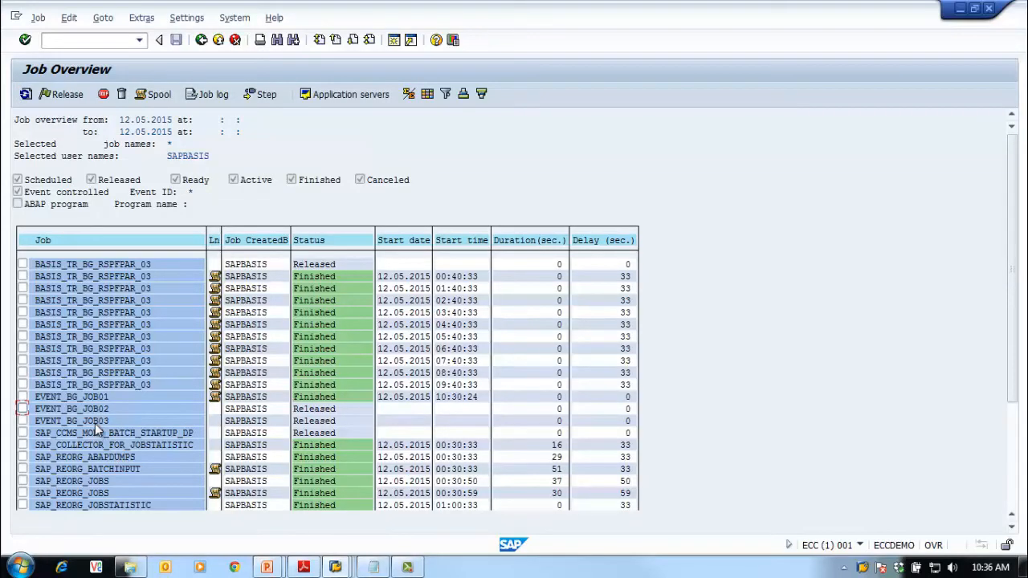
click(26, 96)
click(26, 95)
click(26, 95)
click(25, 95)
click(25, 96)
click(25, 96)
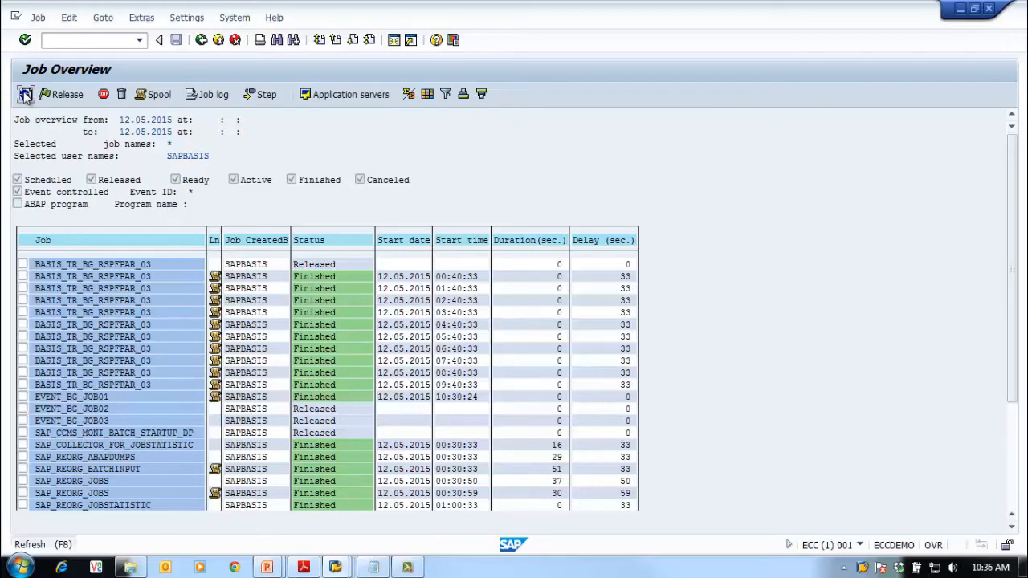
click(26, 95)
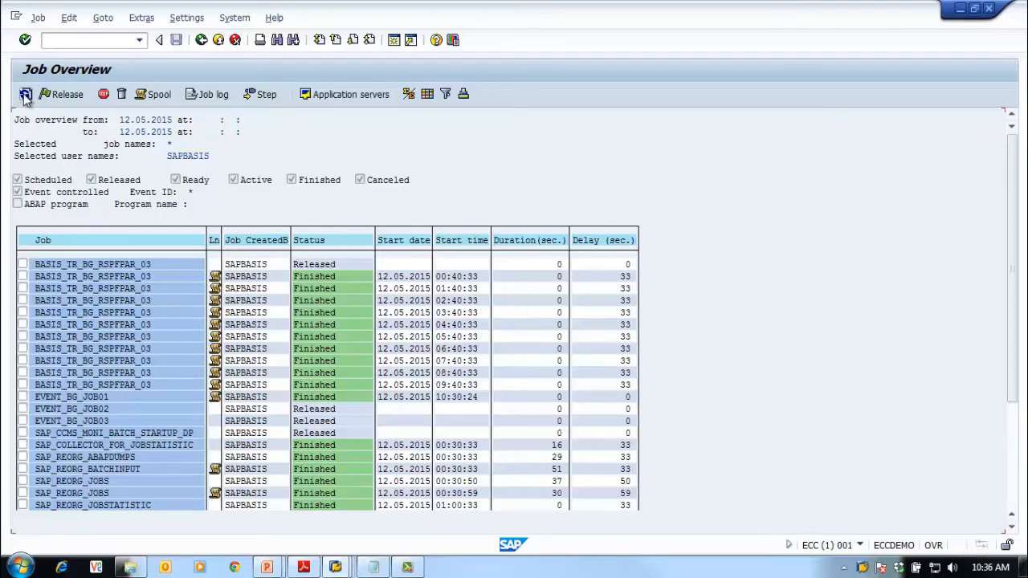
Refresh the Job Overview repeatedly until EVENT_BG_JOB02 and EVENT_BG_JOB03 show Finished
click(25, 94)
click(25, 95)
click(26, 95)
click(26, 95)
click(25, 95)
click(26, 95)
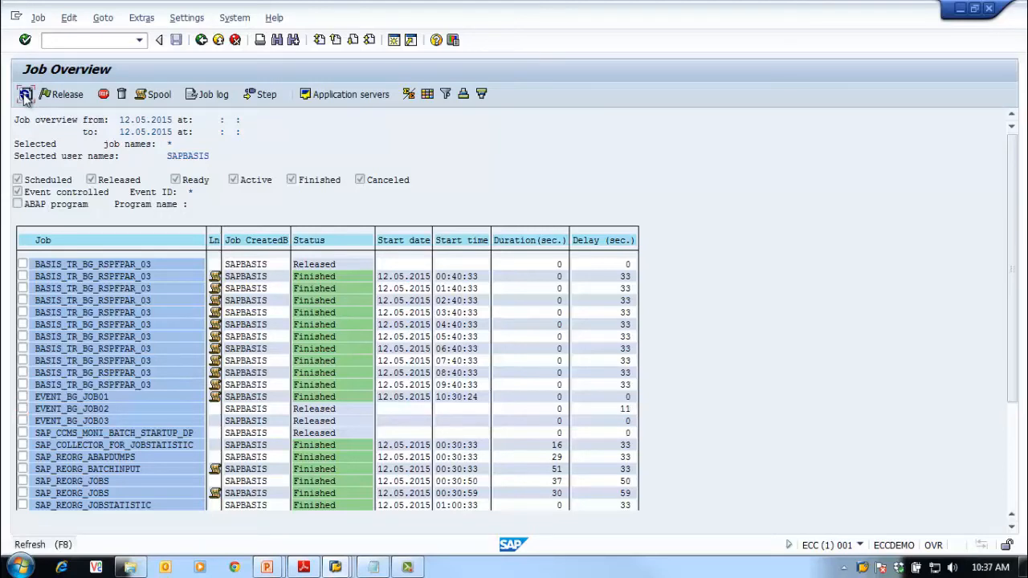
click(26, 94)
click(26, 94)
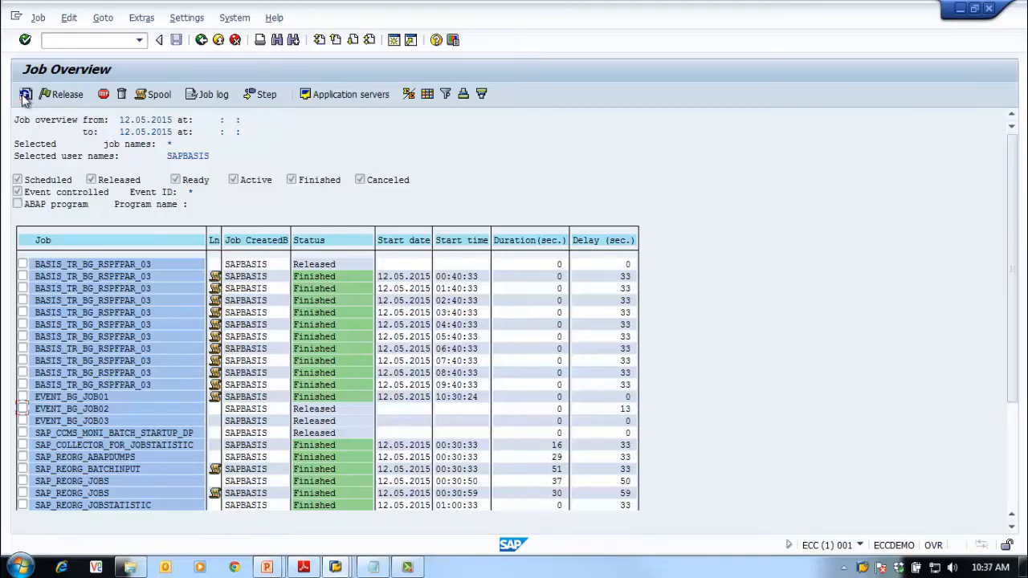
click(25, 95)
click(26, 95)
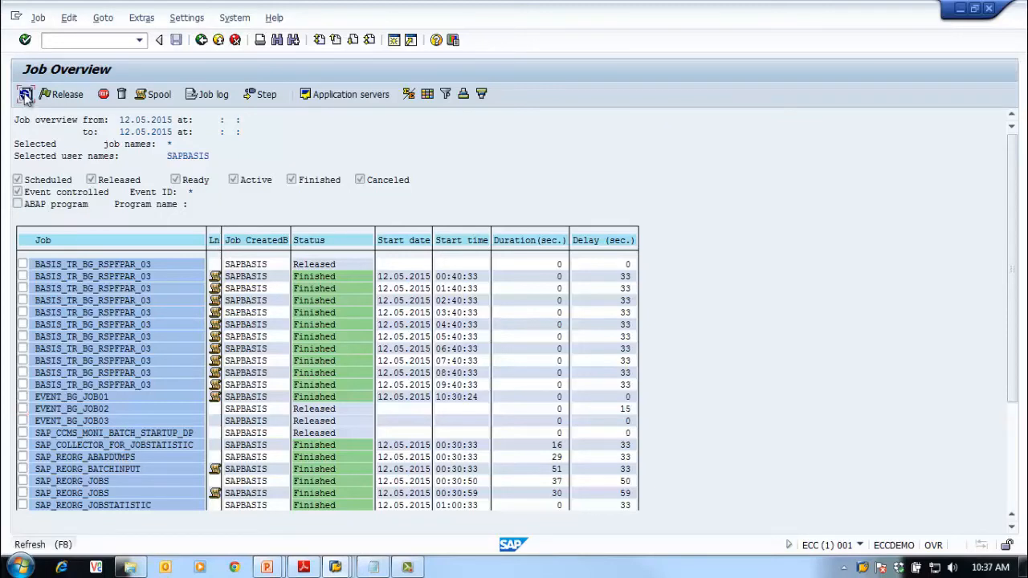
click(26, 95)
click(26, 95)
click(26, 95)
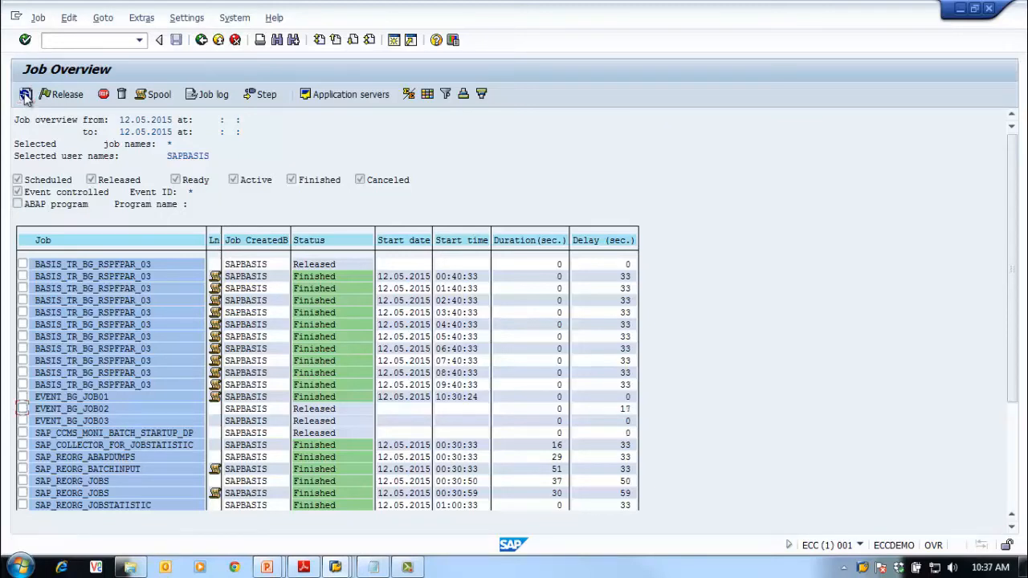
click(26, 95)
click(26, 95)
click(26, 95)
click(25, 94)
click(26, 94)
click(25, 94)
click(25, 95)
click(26, 95)
click(26, 94)
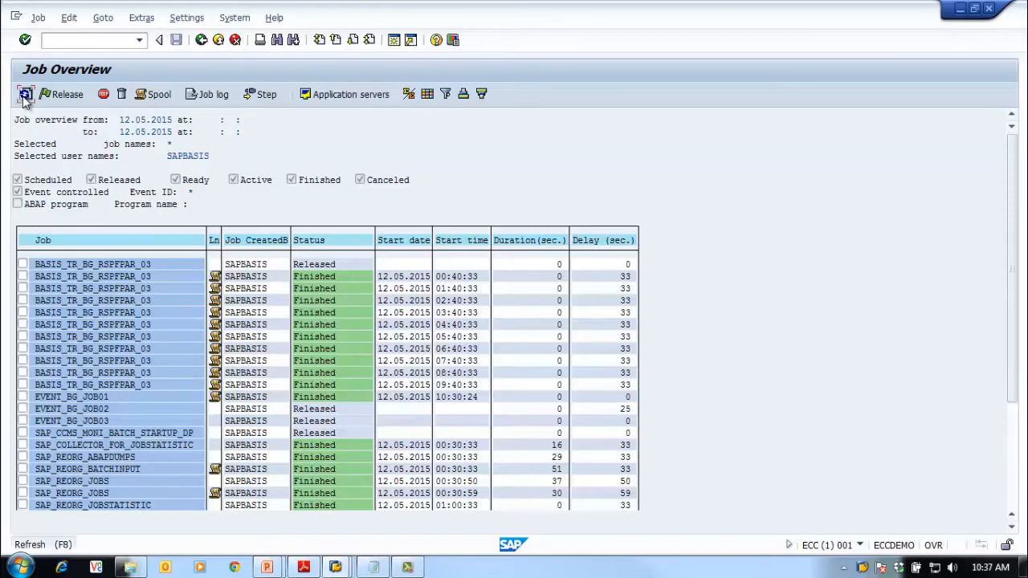
click(26, 95)
click(26, 95)
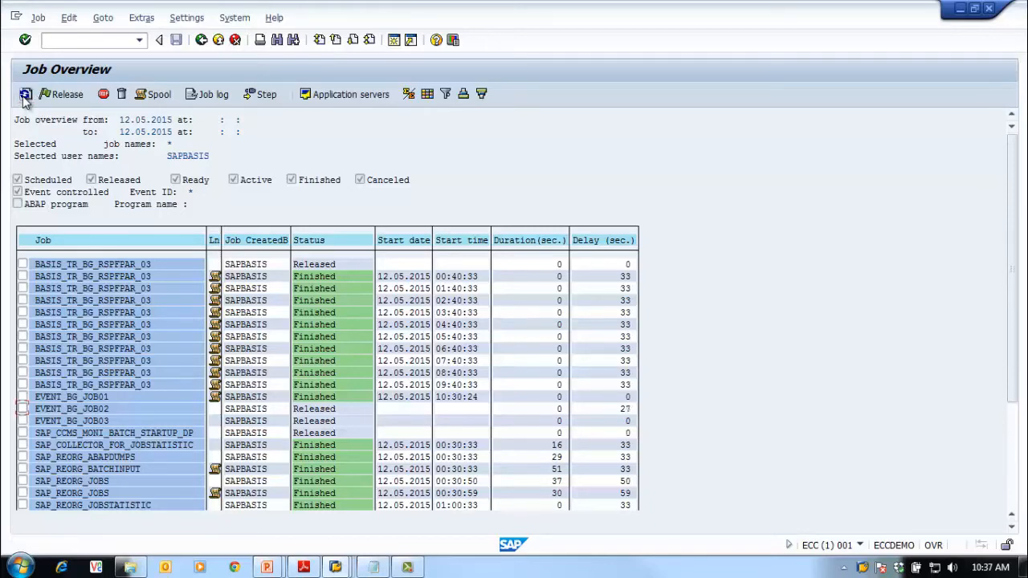
click(26, 94)
click(26, 94)
click(26, 95)
click(26, 95)
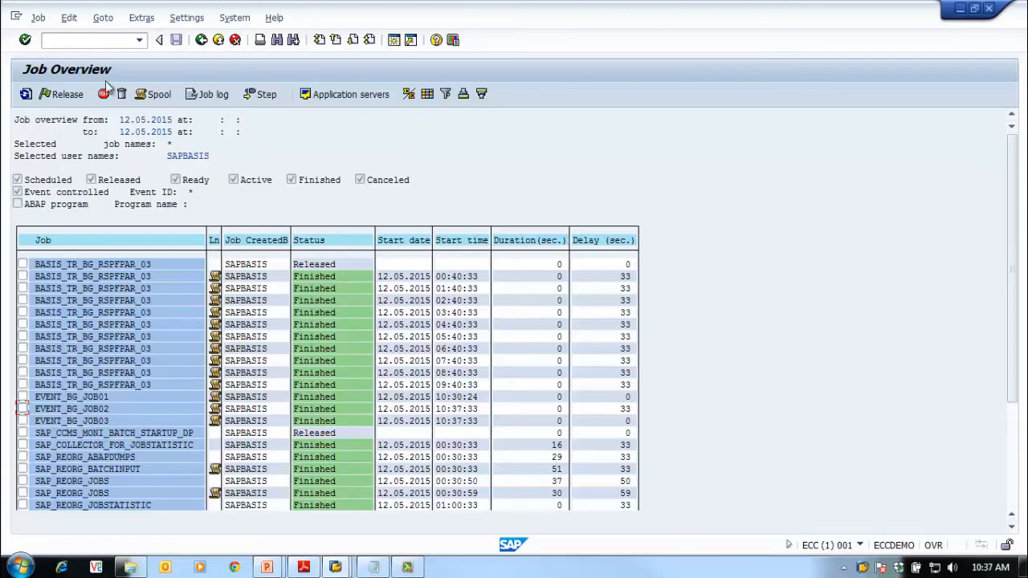
click(26, 94)
click(26, 94)
Return to the main menu, run SM36 and name the new job EVENT_BG_JOB04
click(201, 42)
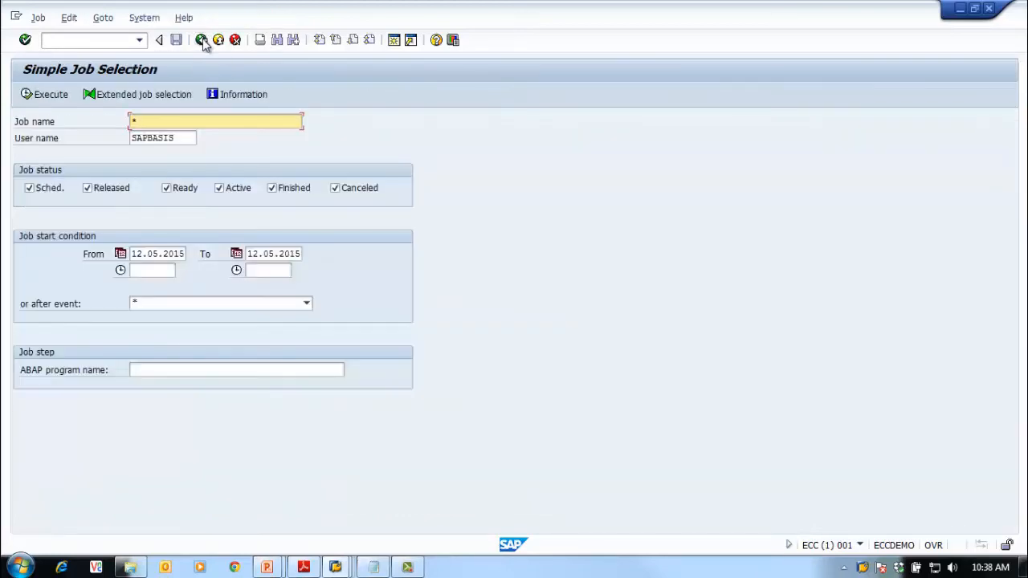
click(202, 42)
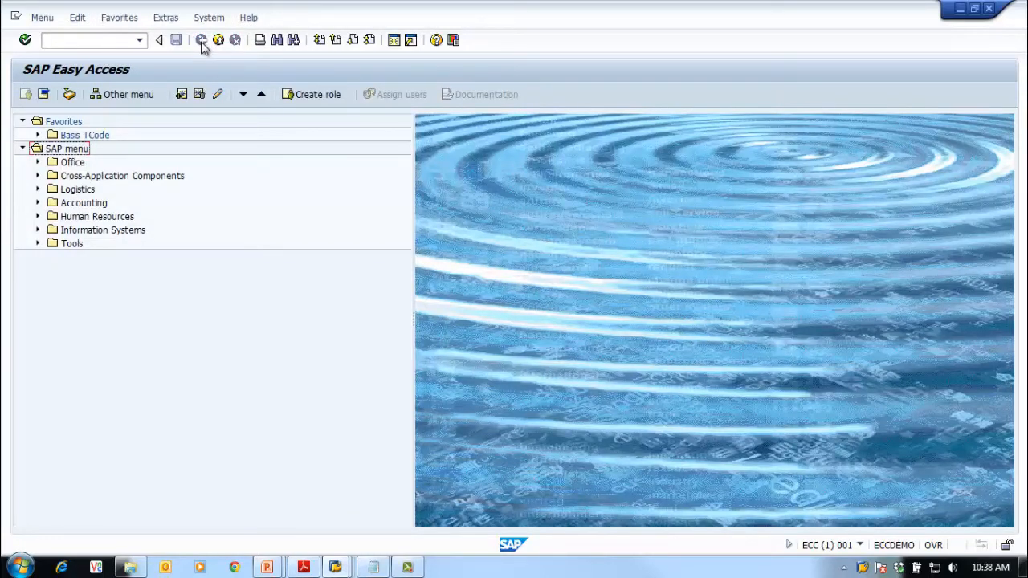
click(55, 44)
text(sm36)
key(Return)
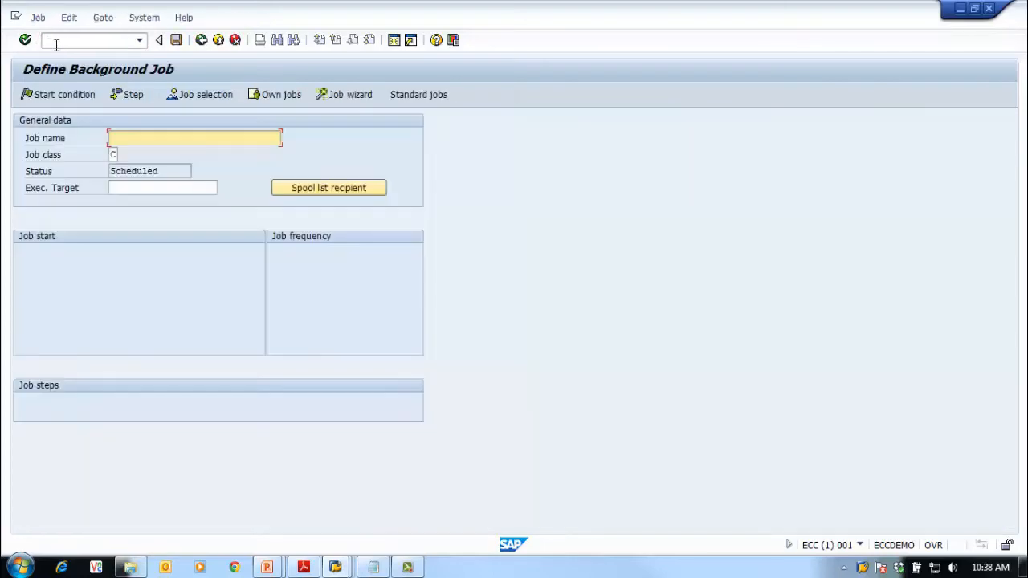
click(159, 138)
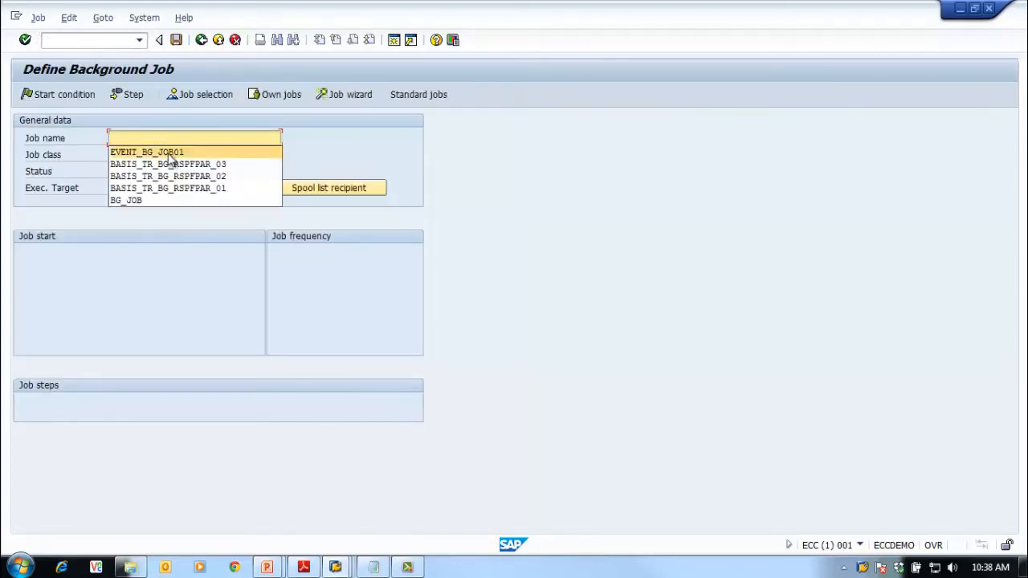
click(165, 152)
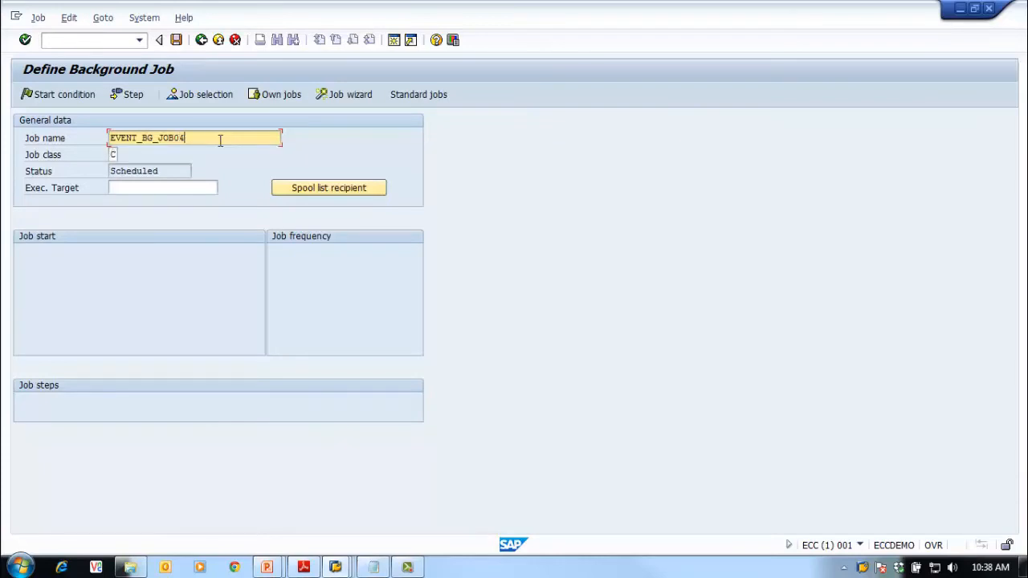
key(BackSpace)
text(4)
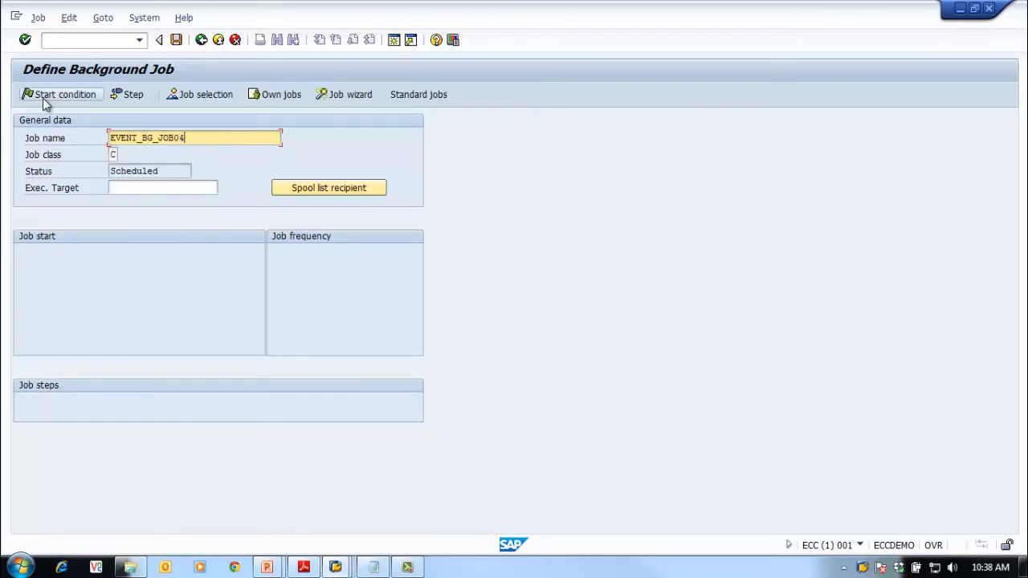
Add an ABAP step running RSPFPAR with variant SAP&SYSLOG, check and save it
click(126, 96)
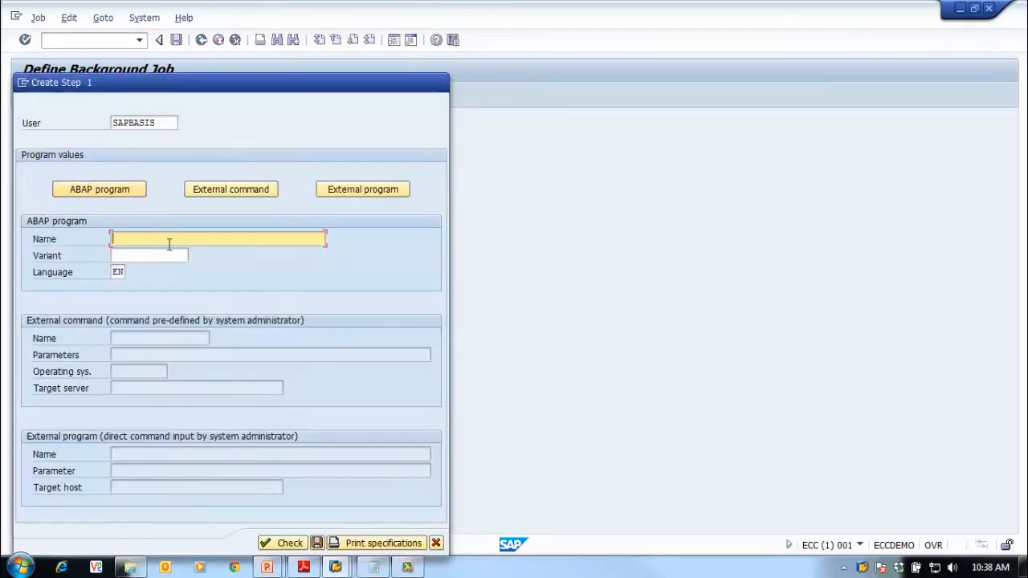
click(170, 244)
click(143, 256)
click(143, 256)
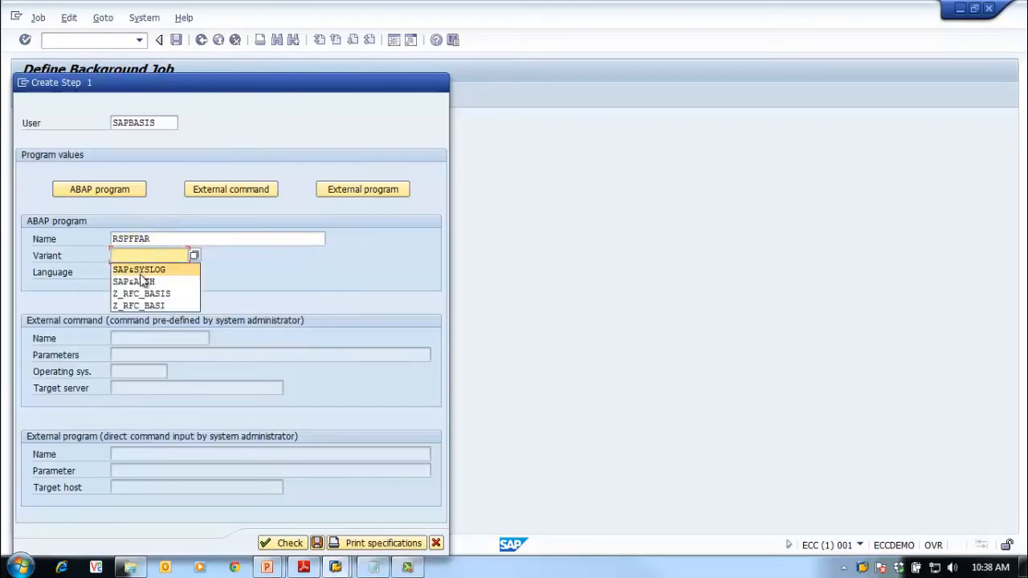
click(140, 270)
click(269, 542)
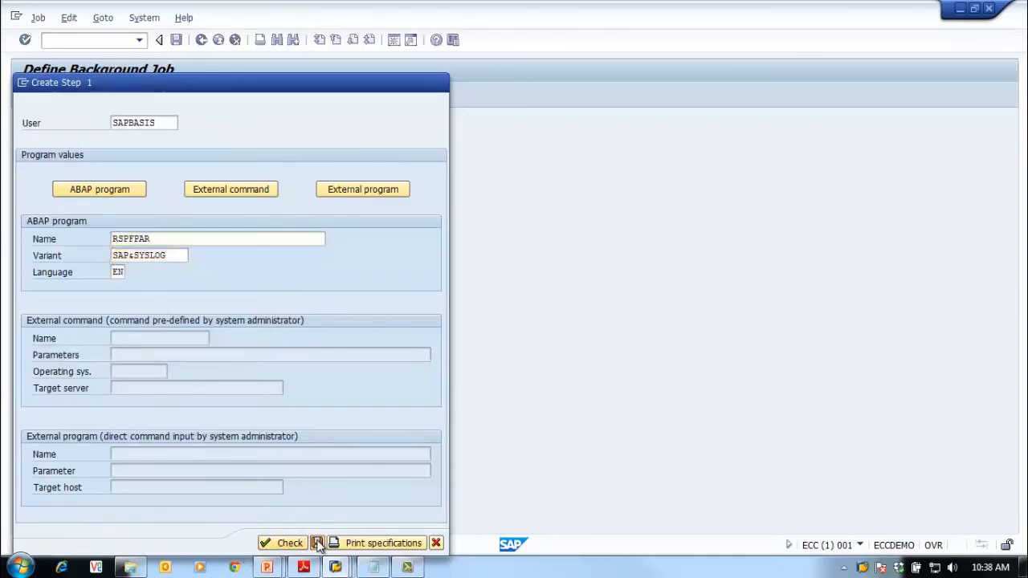
click(317, 543)
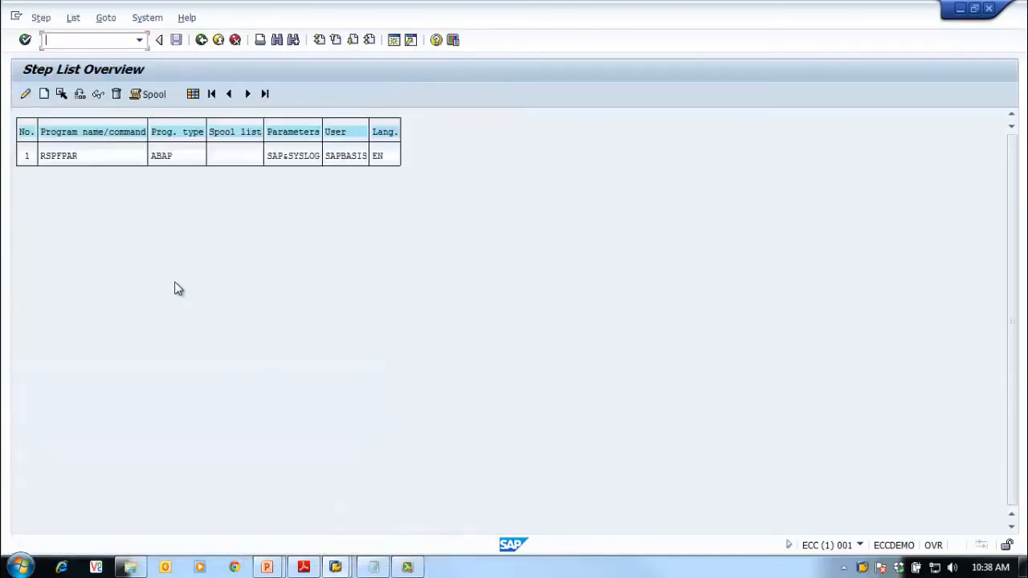
Set the job's start condition to At operation mode and list the available modes
click(201, 40)
click(47, 96)
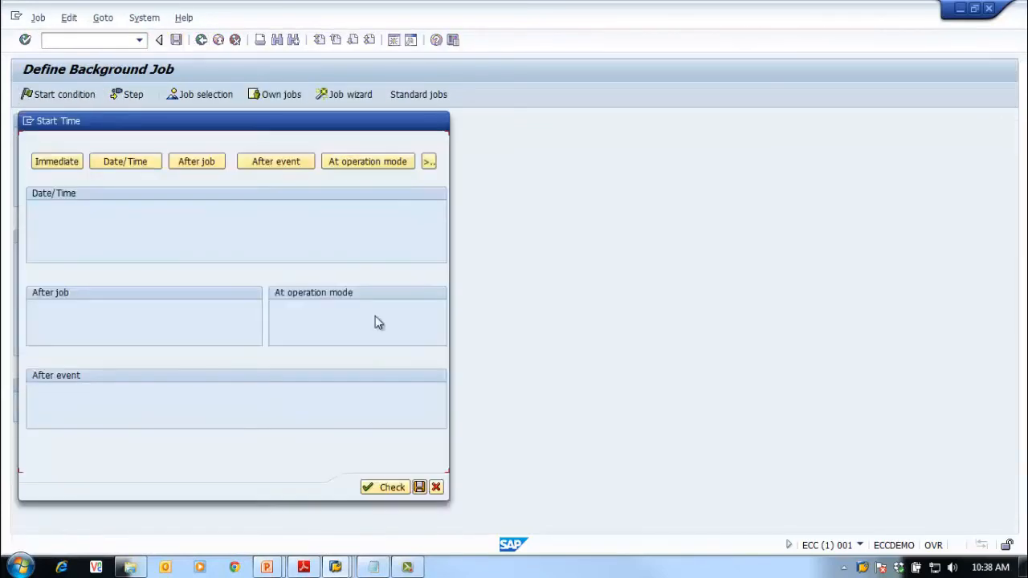
click(346, 162)
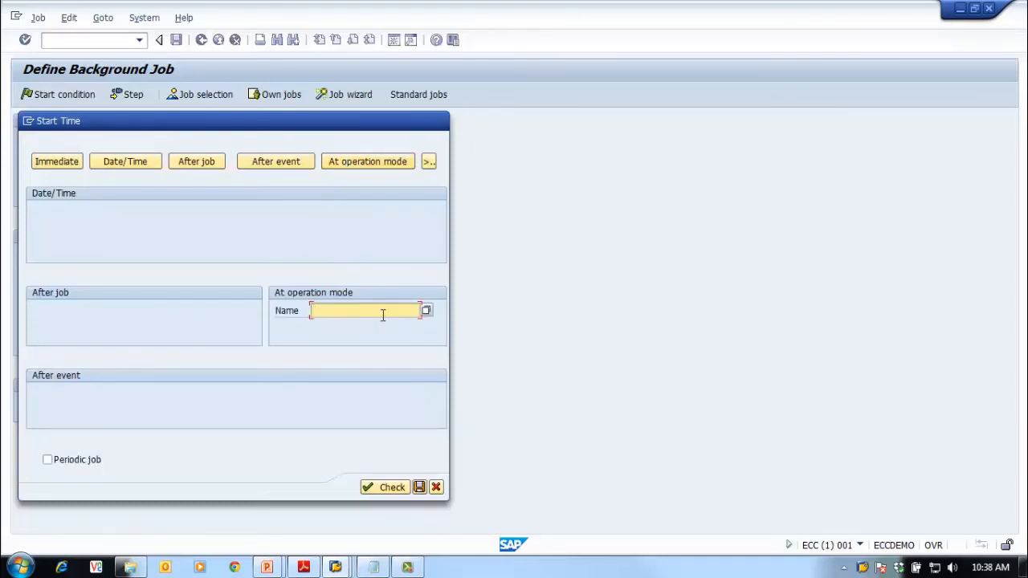
click(426, 310)
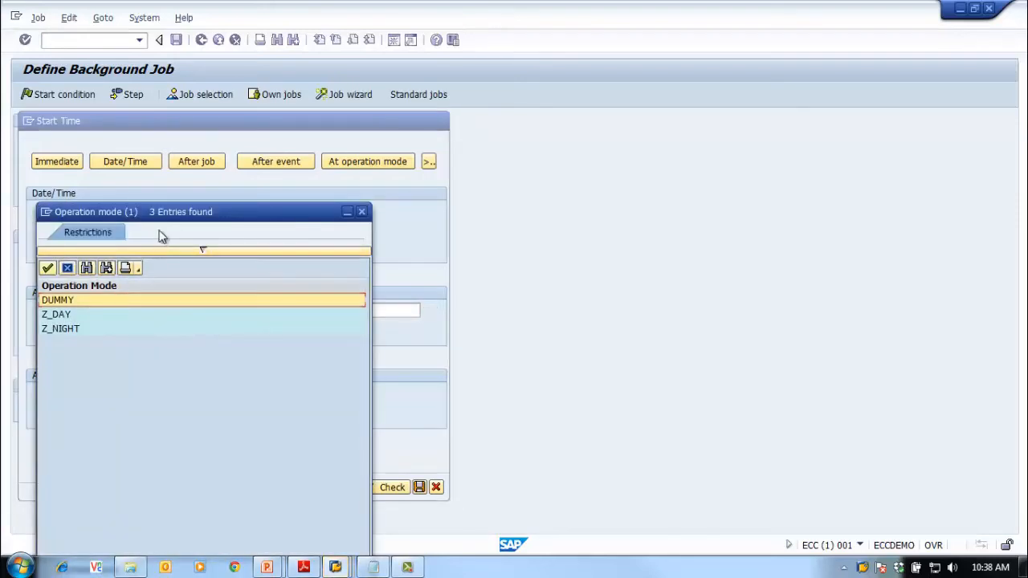
drag(178, 213, 673, 125)
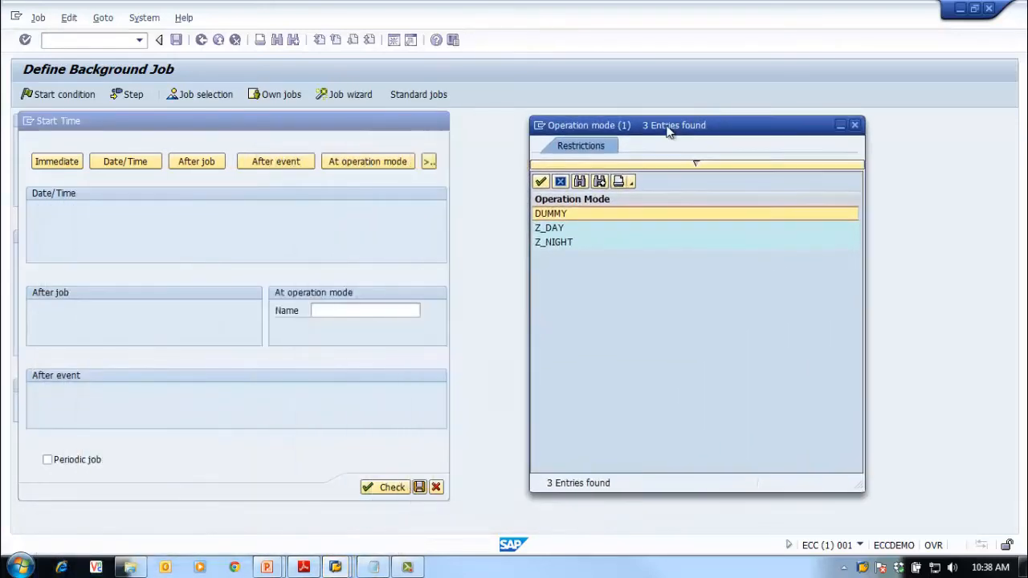
click(580, 228)
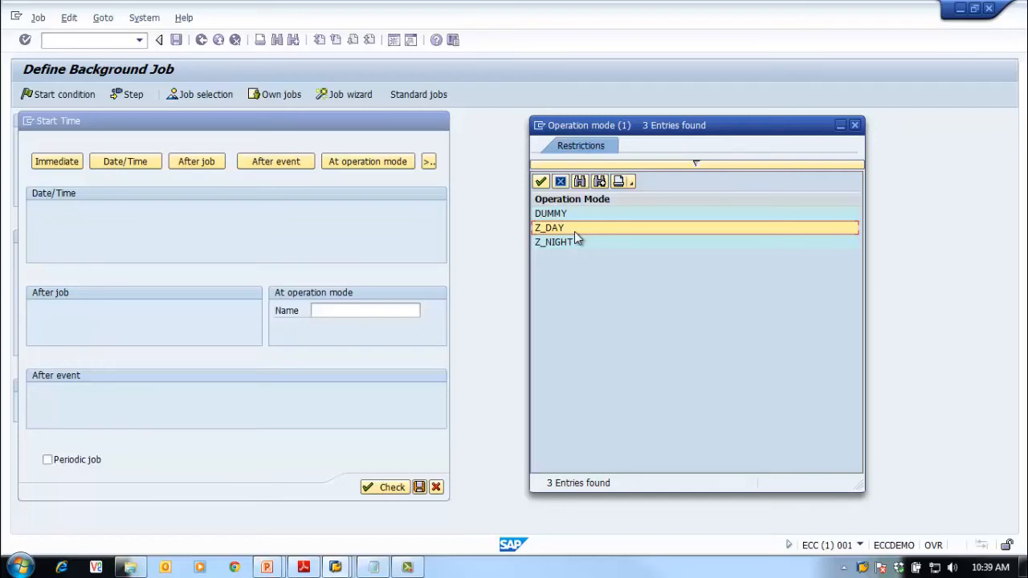
Open a second session and run SM50 to view the work processes
click(541, 129)
click(560, 234)
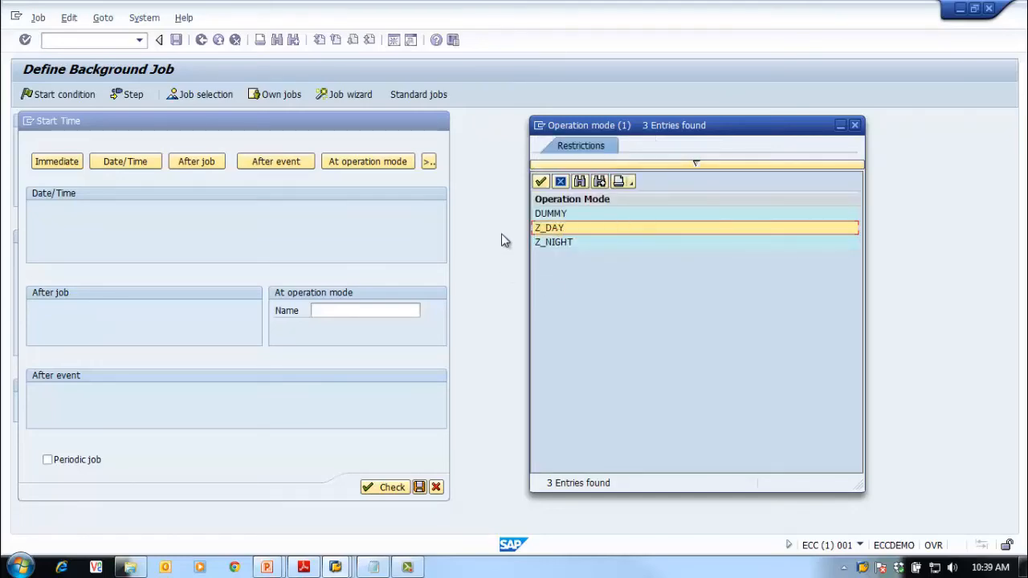
text(sm)
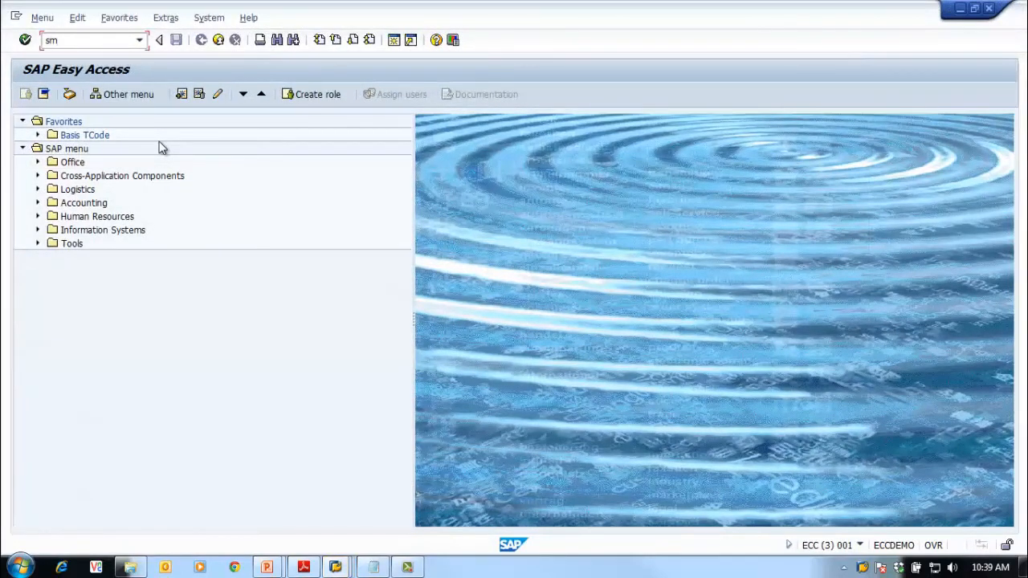
text(50)
key(Return)
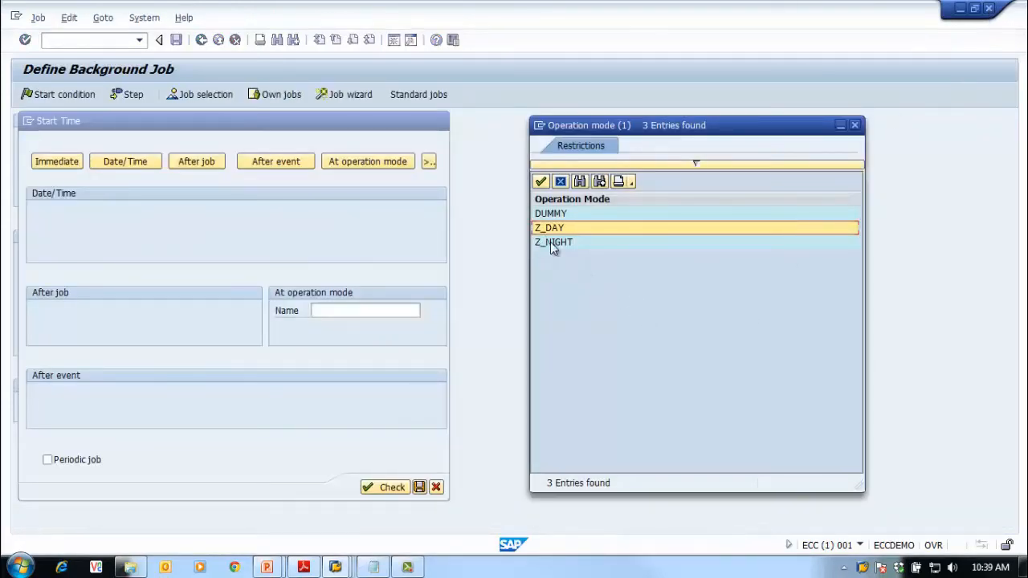
Pick Z_NIGHT as the operation mode, save the condition and job, then go back
double_click(550, 242)
click(392, 488)
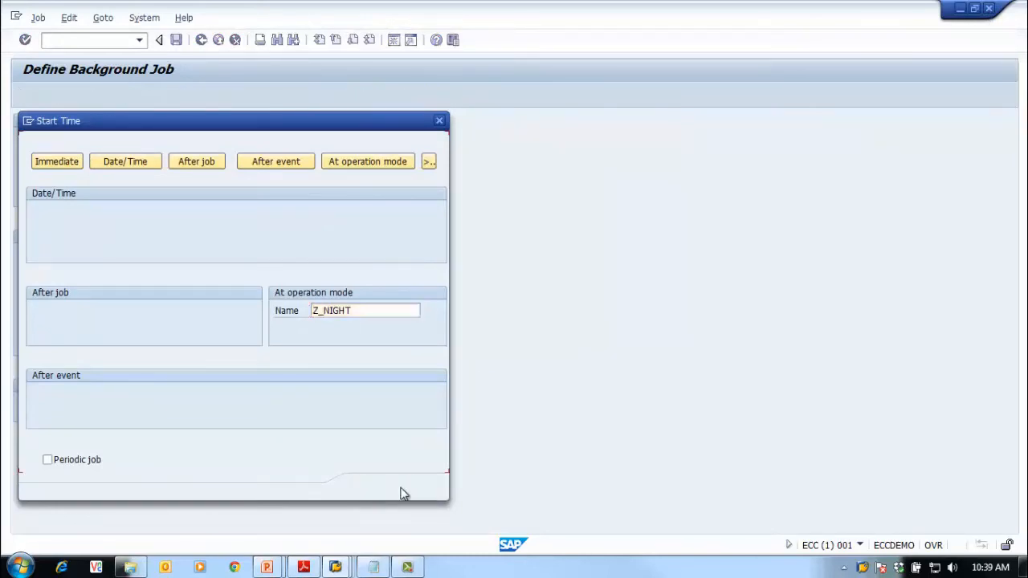
click(415, 487)
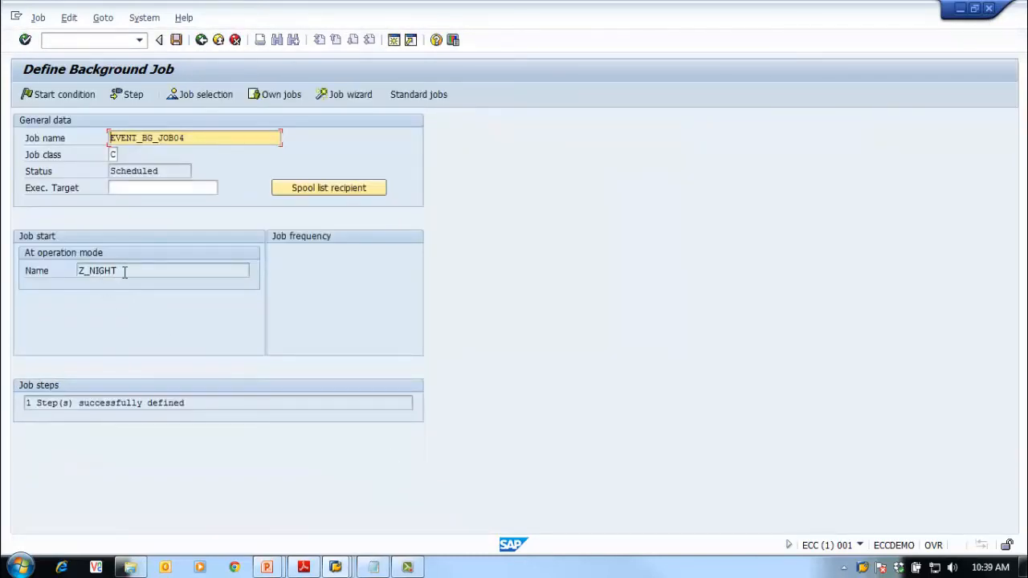
click(176, 39)
click(202, 40)
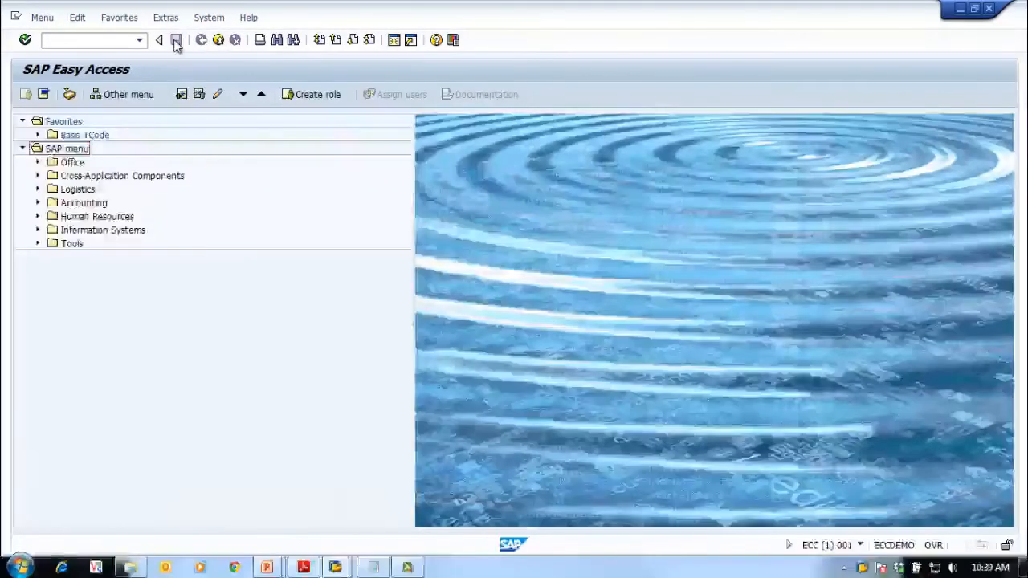
Run SM37, list the jobs and restore the Job Overview to full screen
click(97, 39)
text(sm)
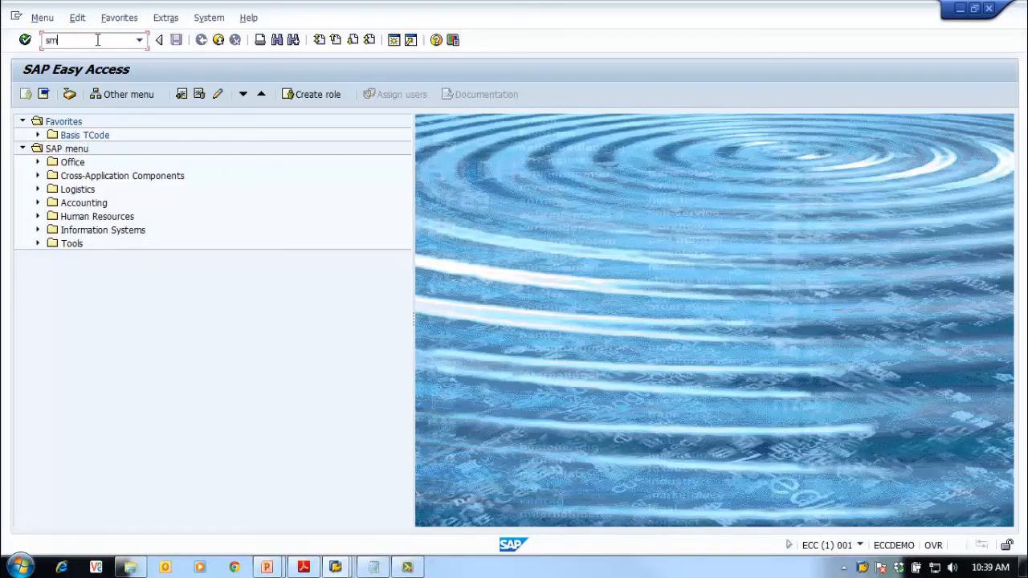
text(37)
key(Return)
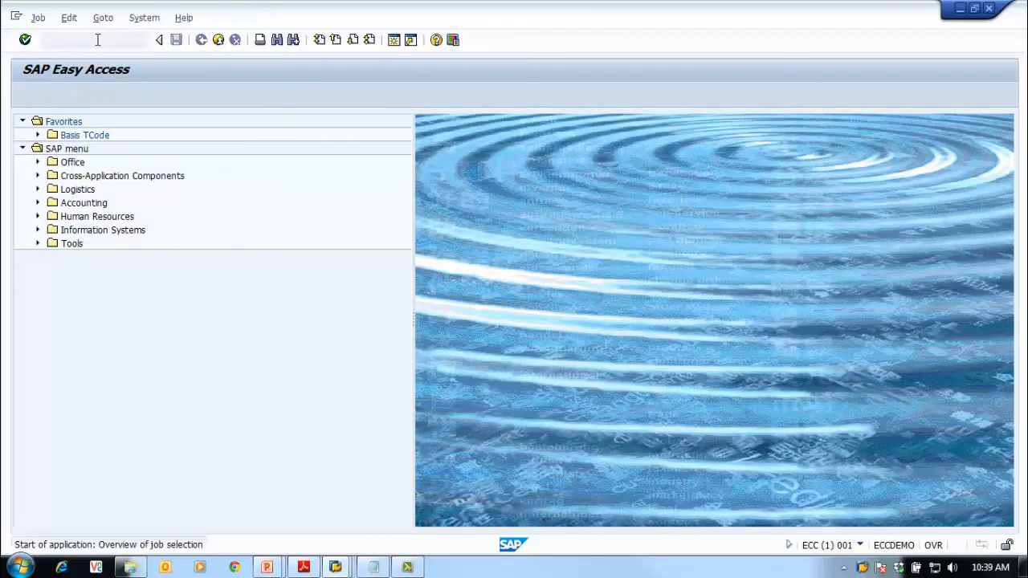
click(27, 94)
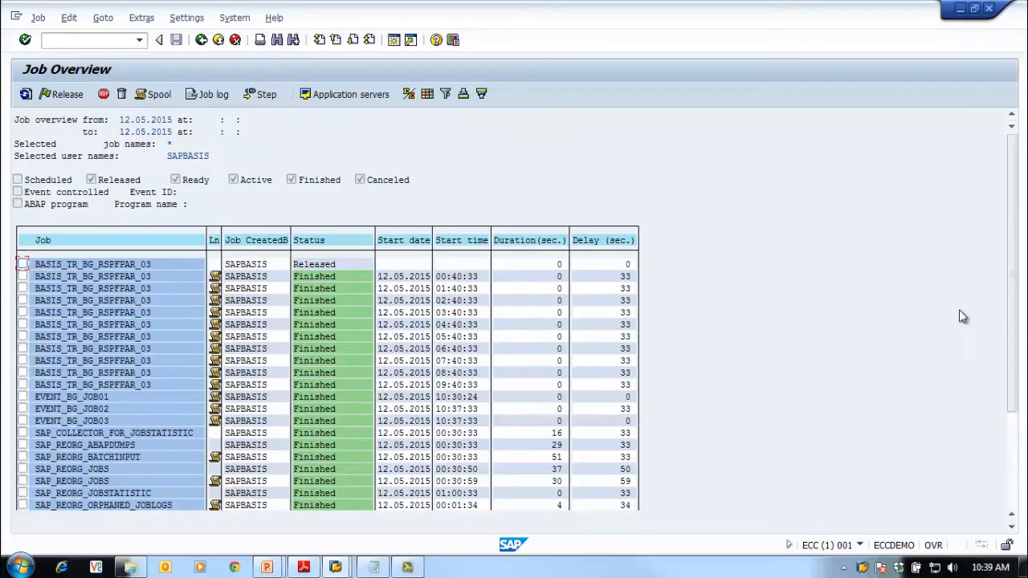
drag(1010, 297, 1025, 407)
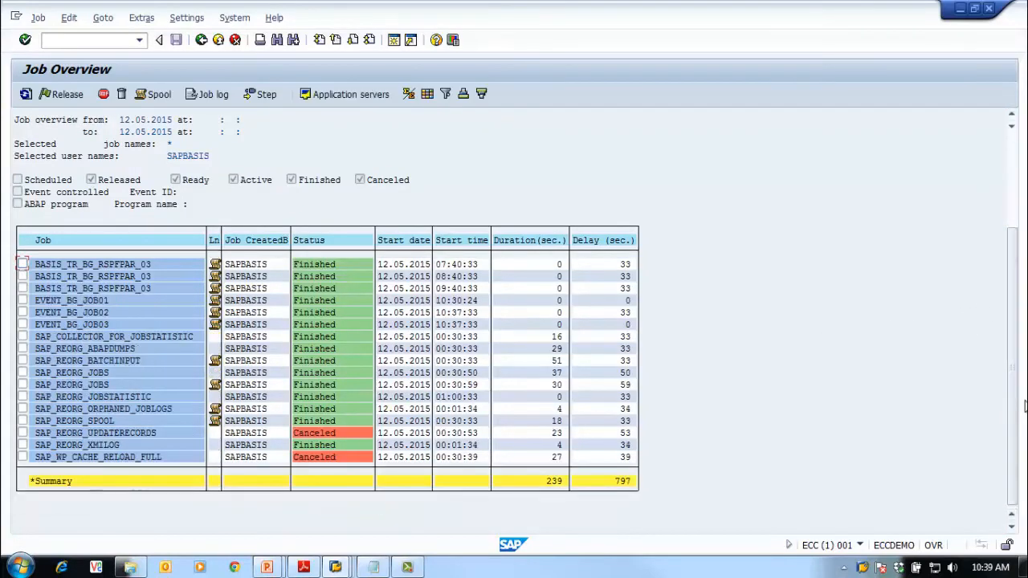
click(974, 9)
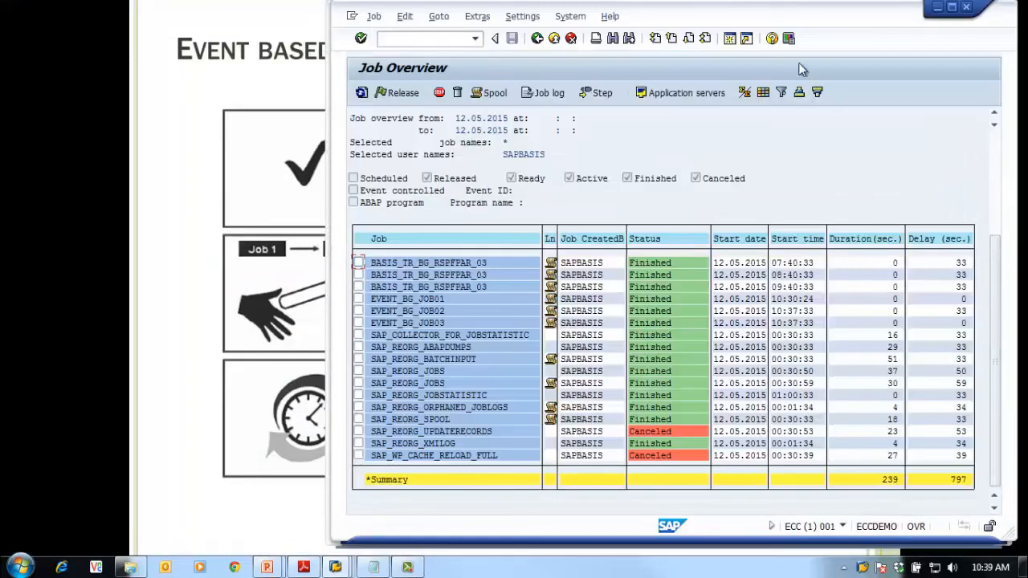
double_click(783, 15)
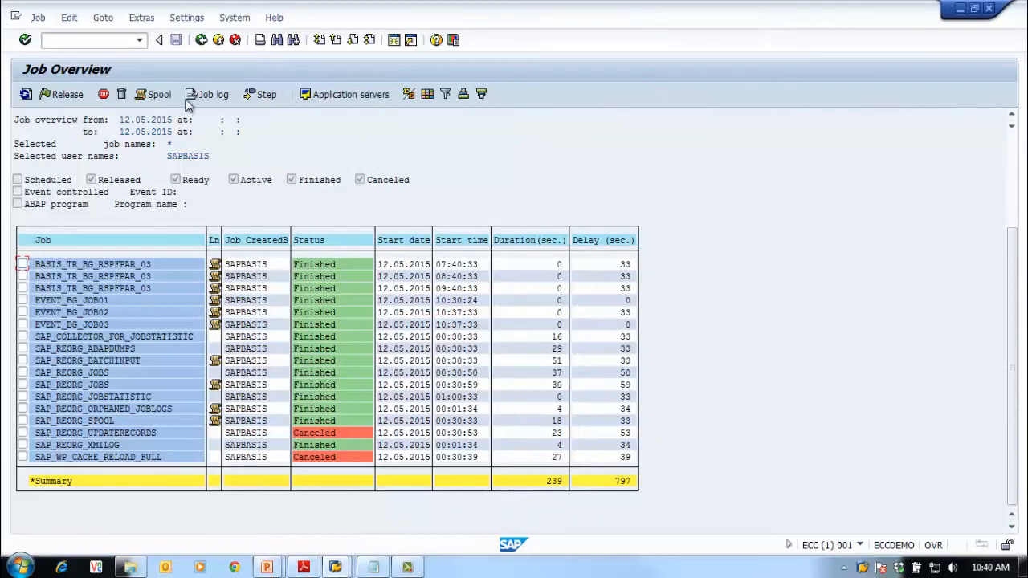
Relist with 'or after event' set to * and inspect EVENT_BG_JOB04's Z_NIGHT start condition
click(202, 40)
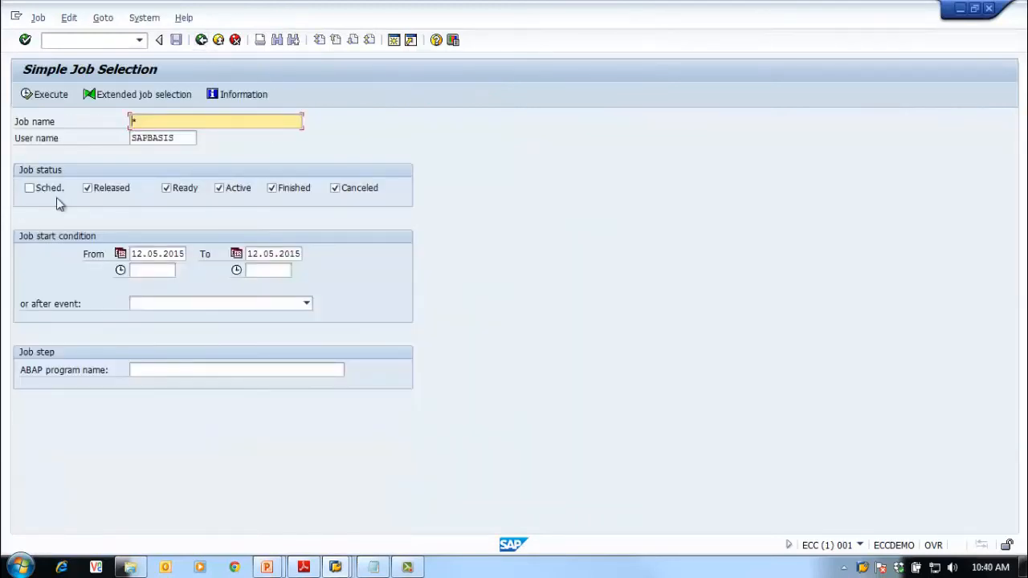
click(183, 307)
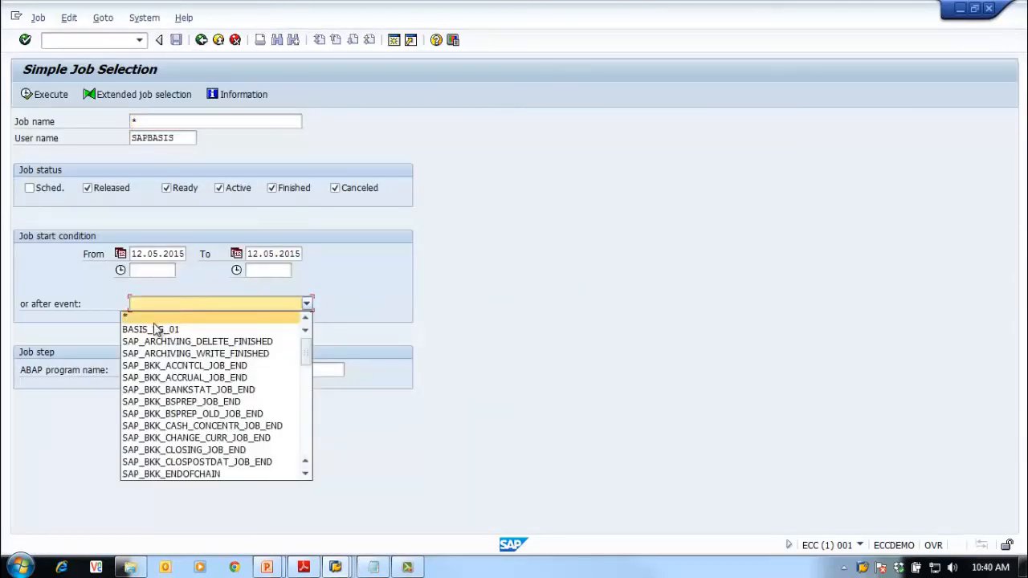
click(40, 95)
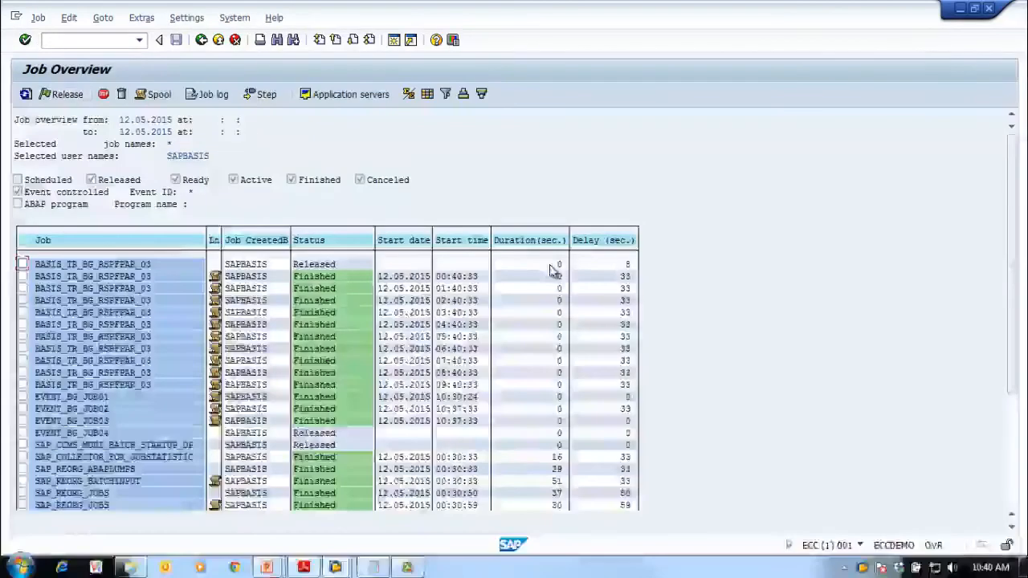
double_click(89, 435)
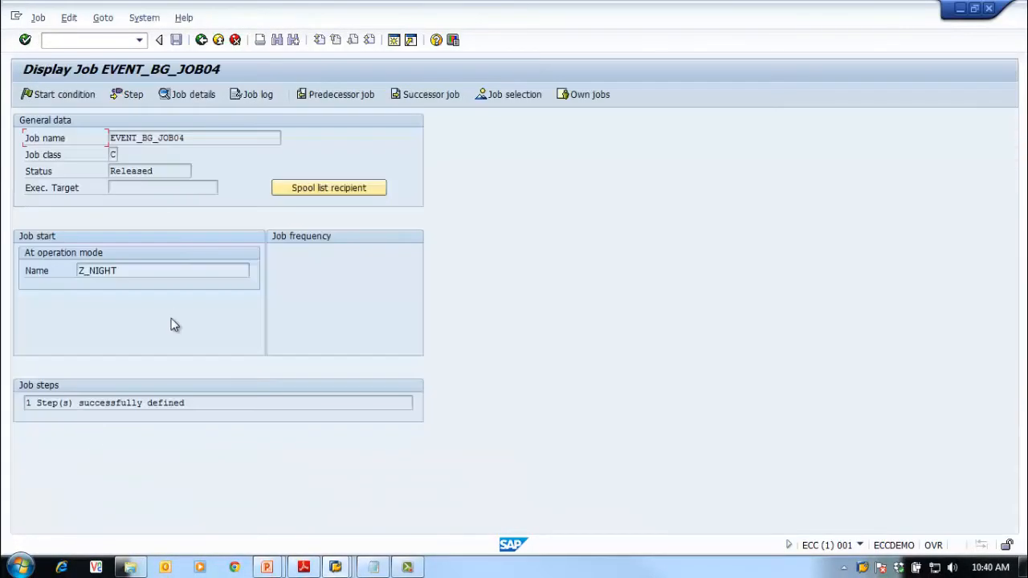
click(202, 40)
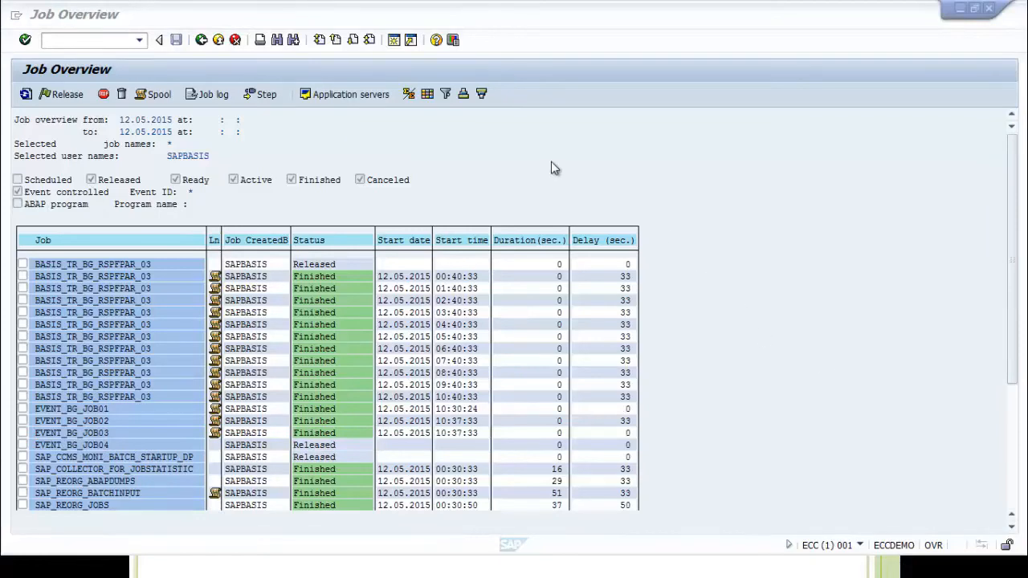
Open a second session, shrink and move its window aside, and open the RZ03 control panel
click(398, 44)
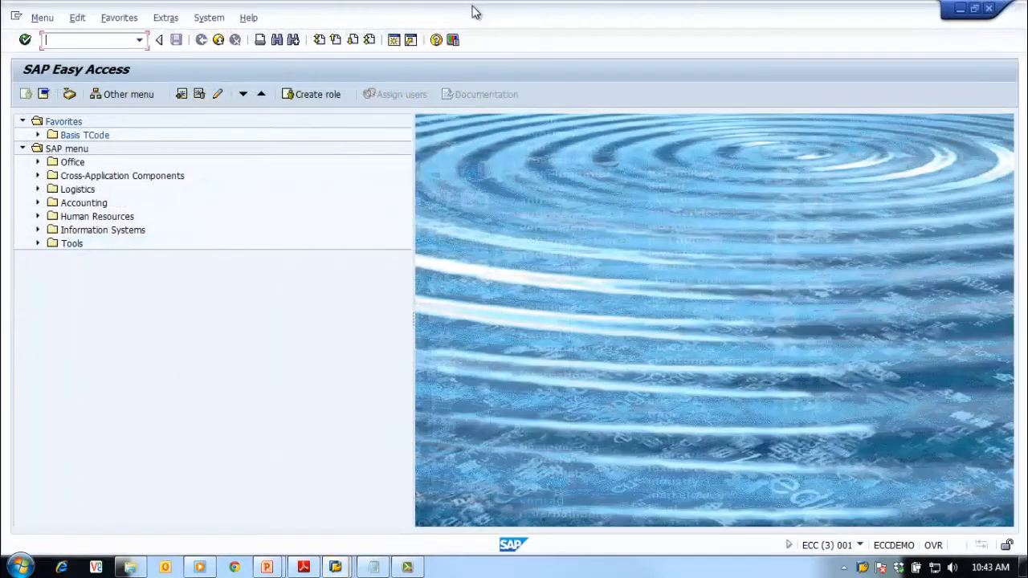
drag(473, 11, 588, 20)
drag(678, 35, 684, 21)
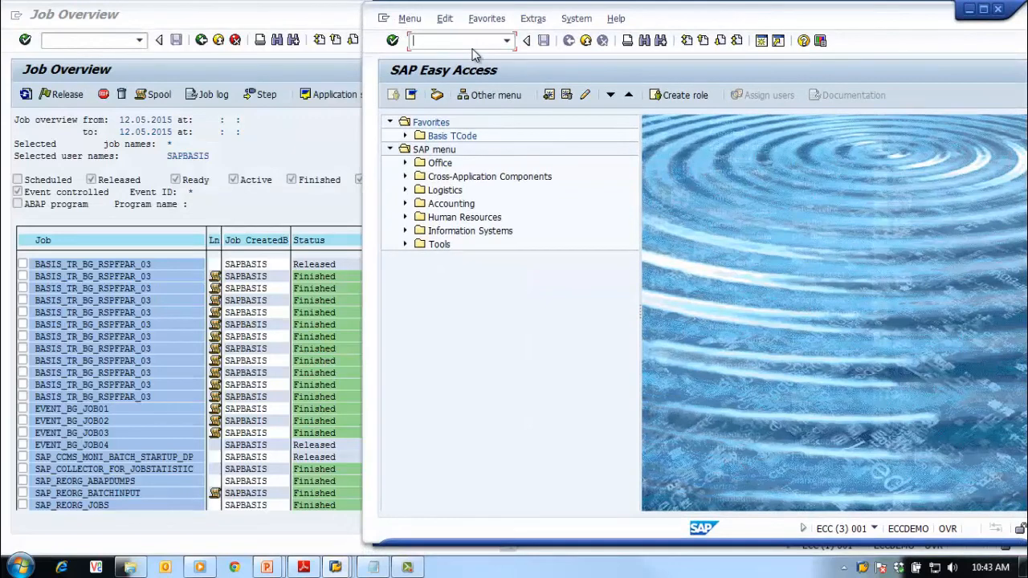
text(03)
key(Return)
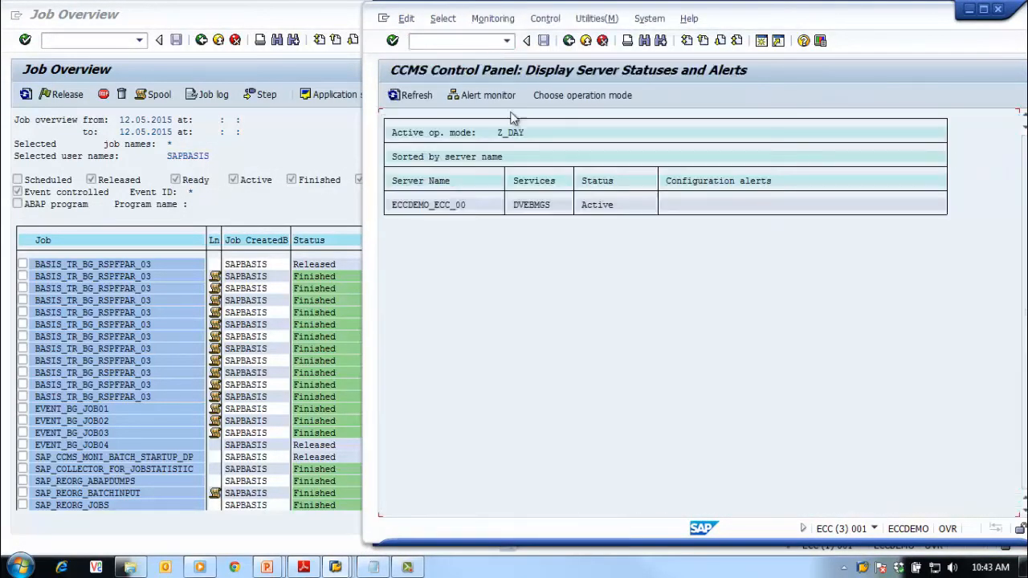
Re-apply operation mode Z_DAY to all servers and confirm the switch
click(547, 22)
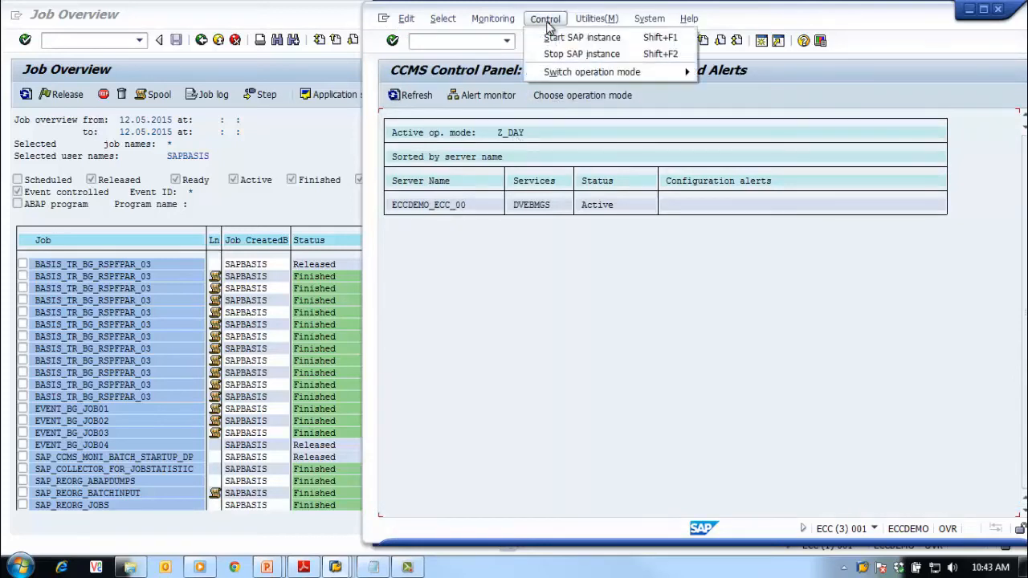
mouse_move(578, 78)
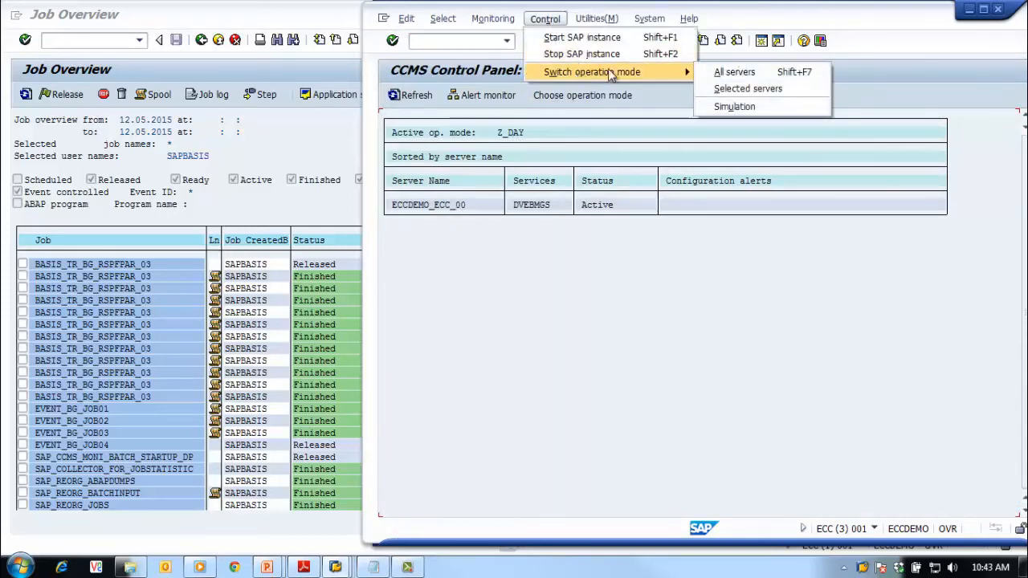
click(732, 74)
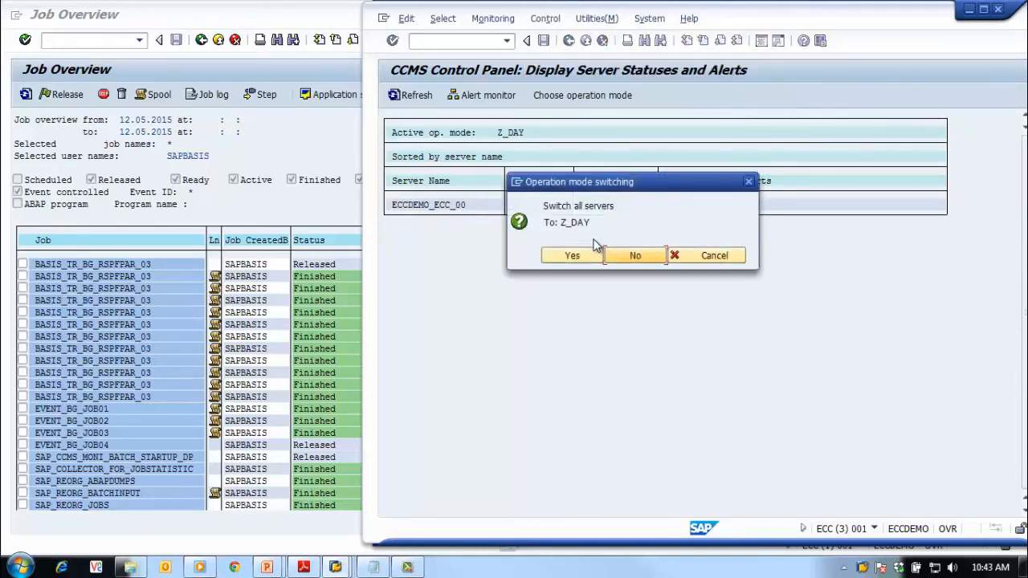
click(570, 257)
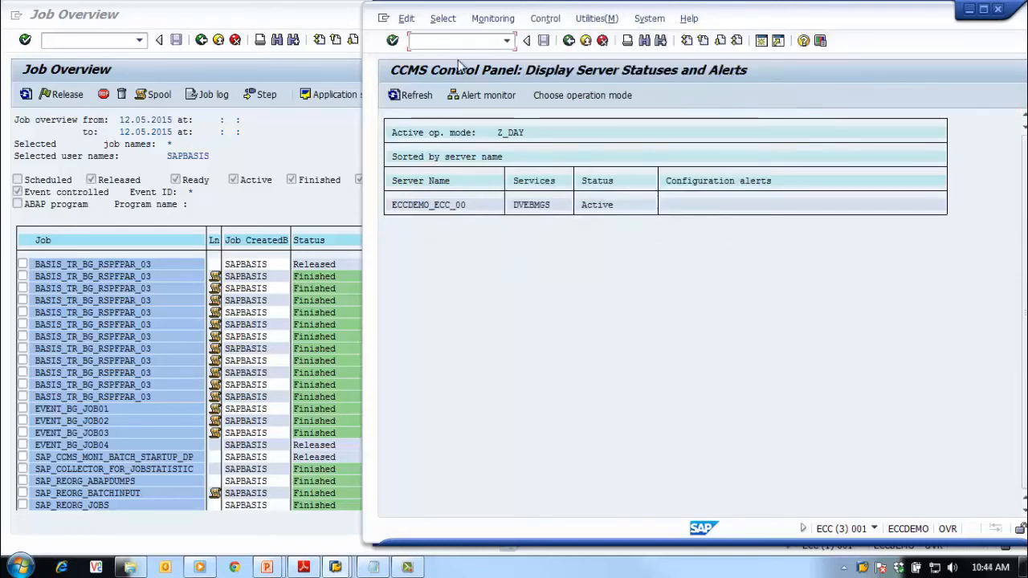
Check and refresh the SM50 work process list, then return to RZ03
text(/nsm50)
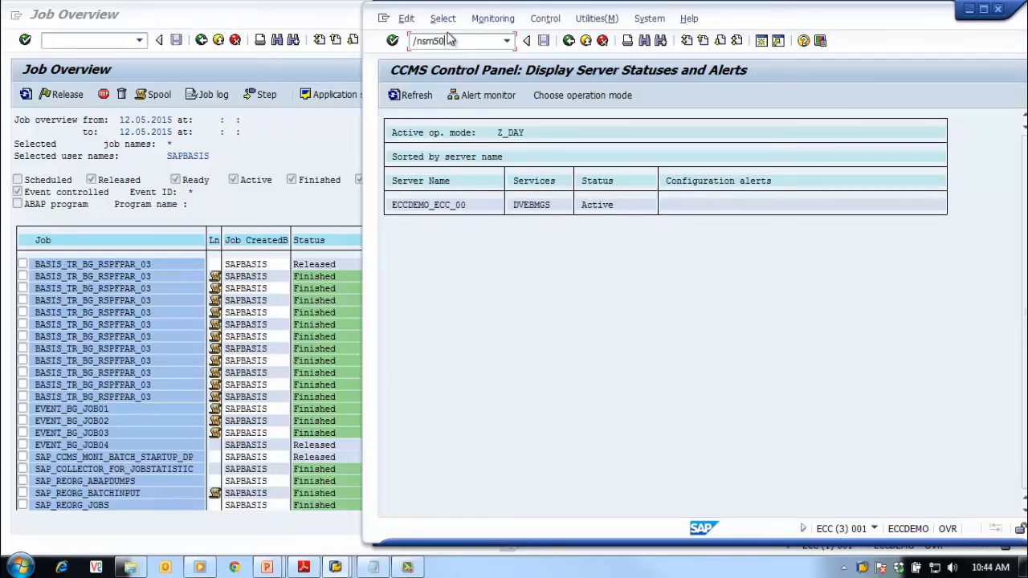
key(Return)
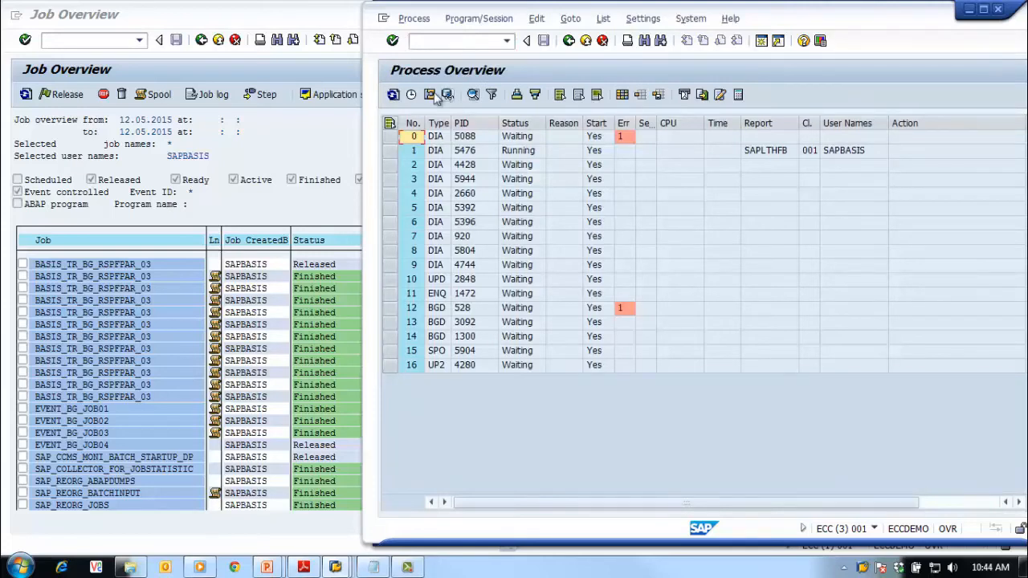
click(393, 95)
click(466, 41)
text(/nsm)
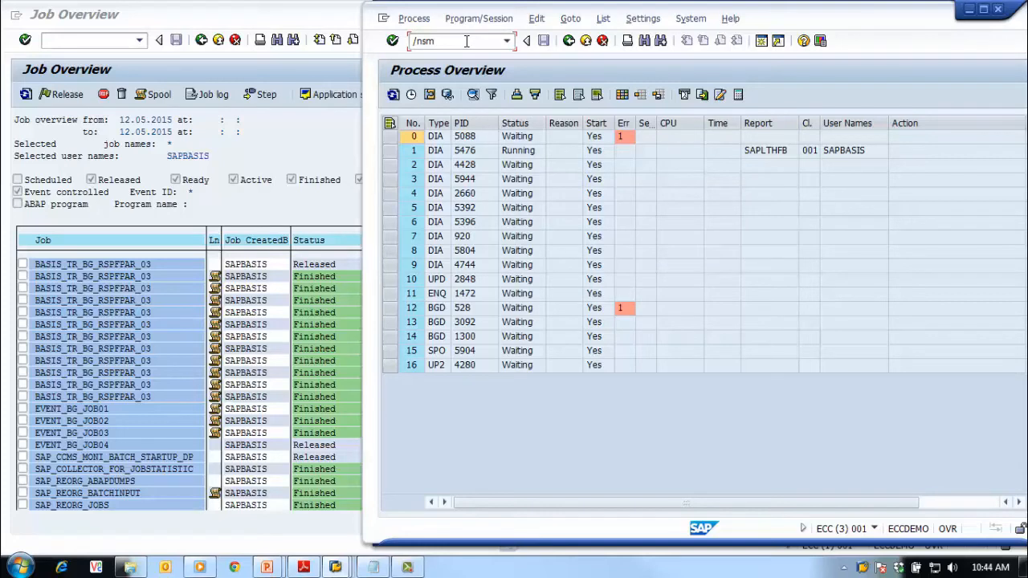
key(BackSpace)
key(BackSpace)
text(nrz03)
key(Return)
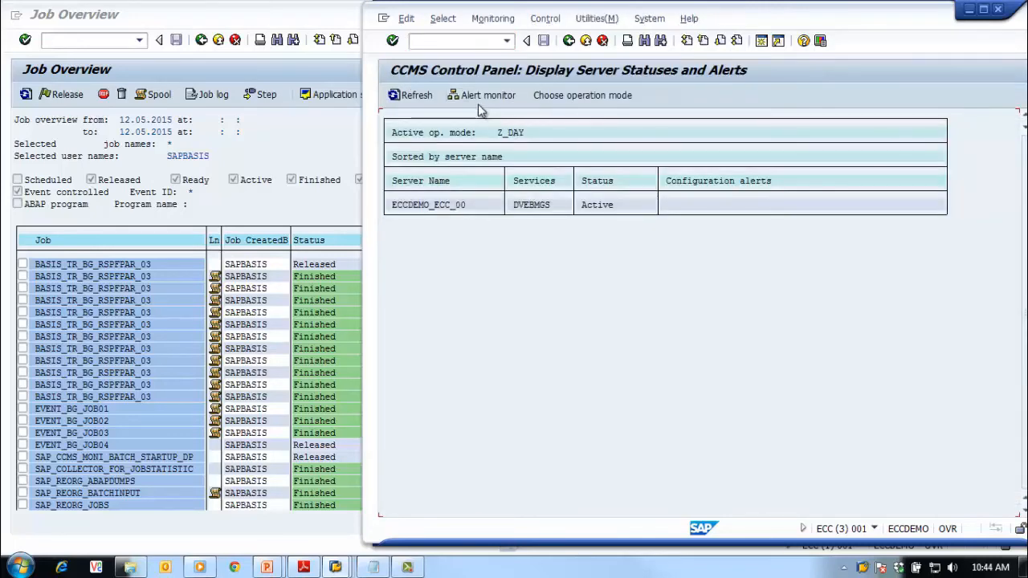
Select operation mode Z_NIGHT and switch all servers to it, confirming with Yes
click(572, 95)
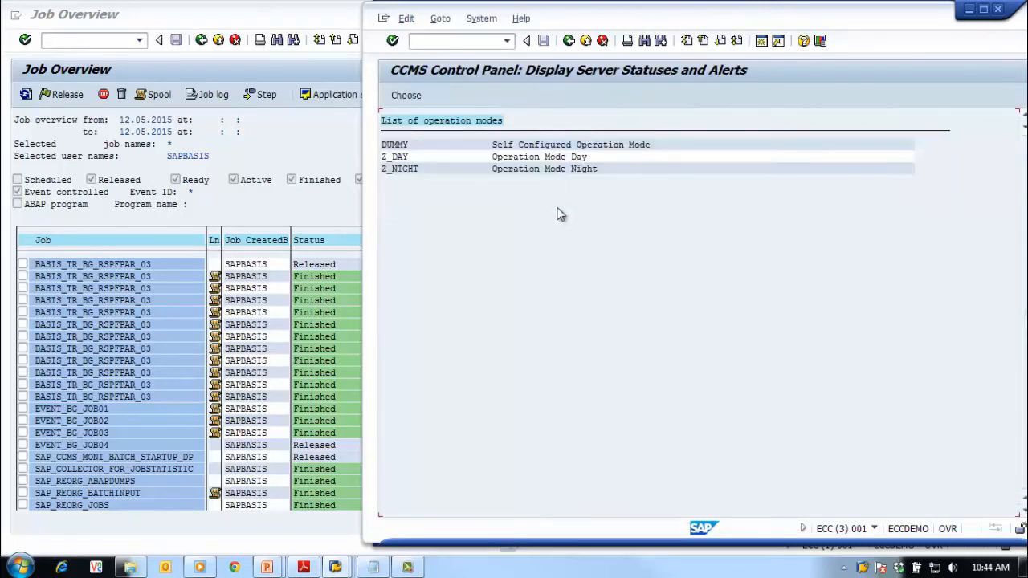
double_click(395, 168)
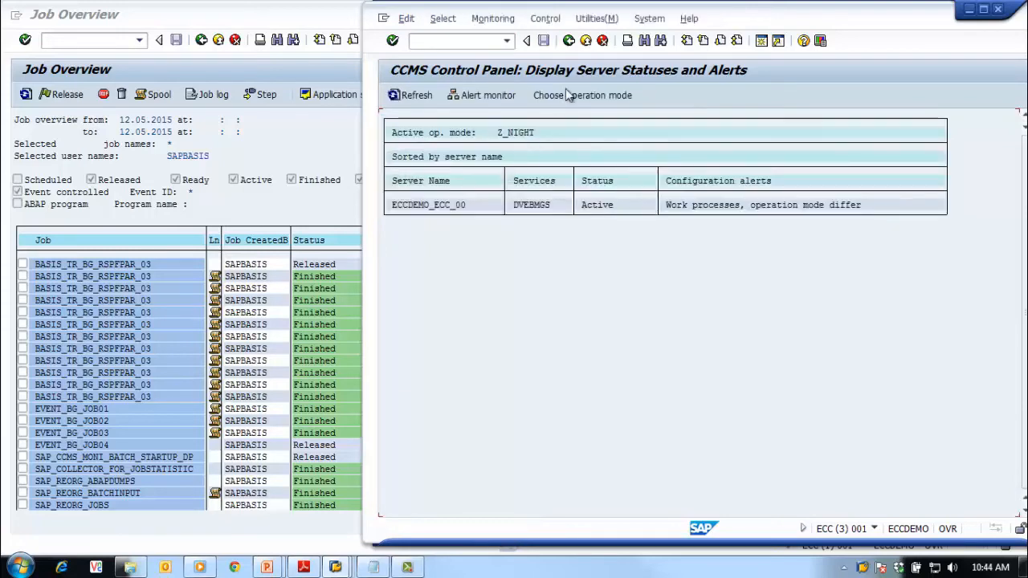
click(553, 22)
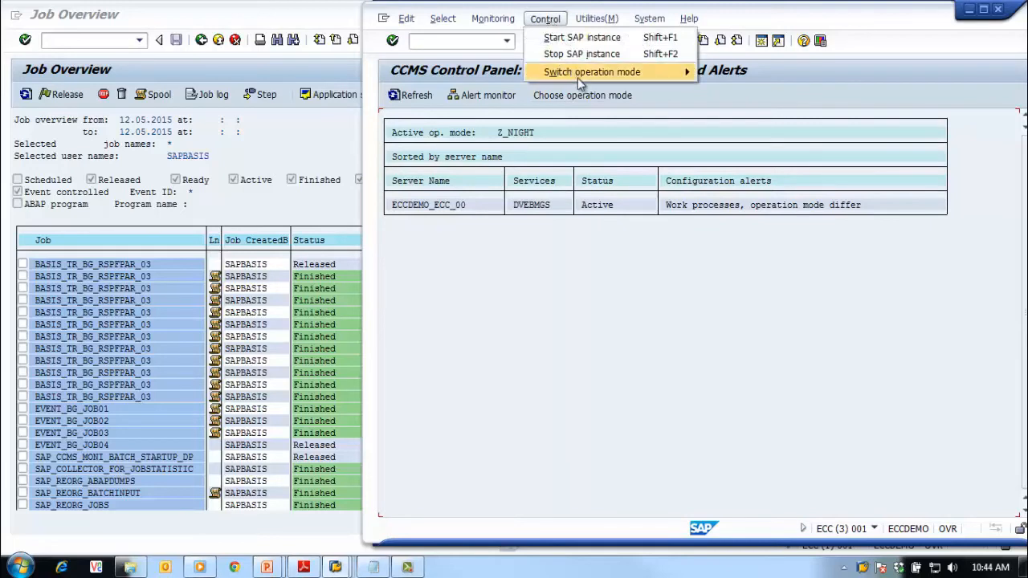
mouse_move(578, 73)
click(753, 73)
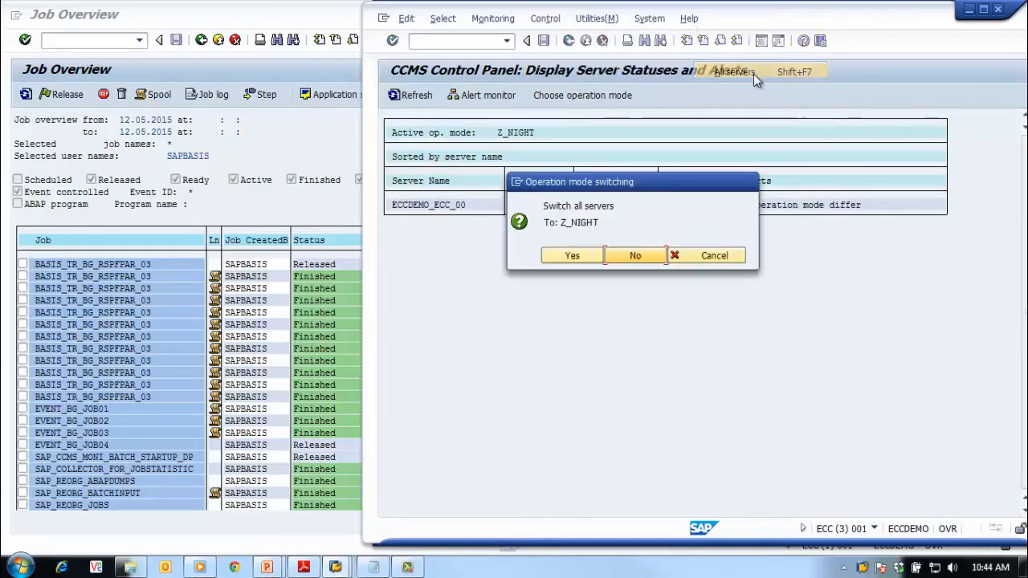
click(571, 257)
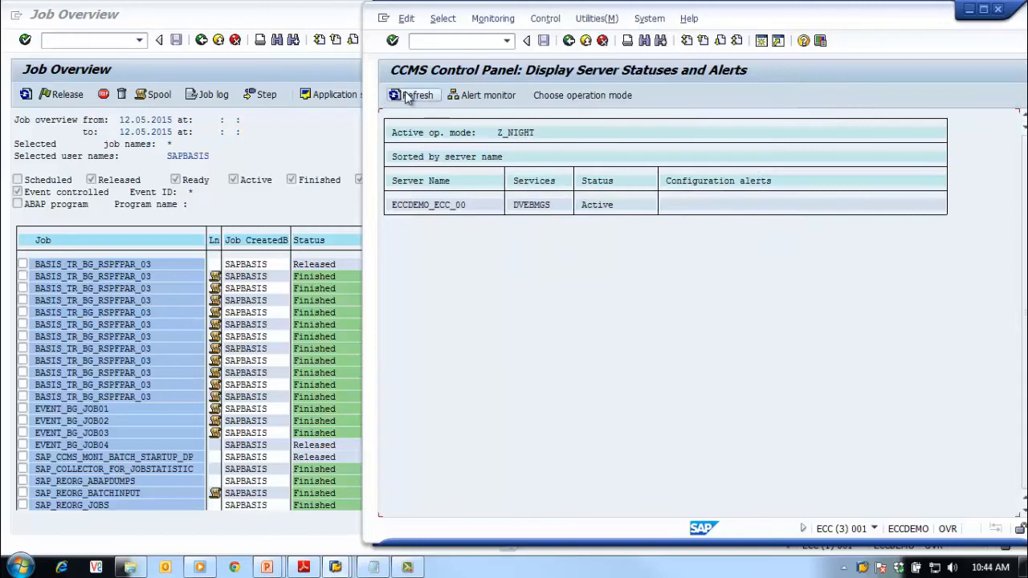
Refresh the job list to see EVENT_BG_JOB04 Finished, check SM50, then go back to SAP Easy Access
click(25, 94)
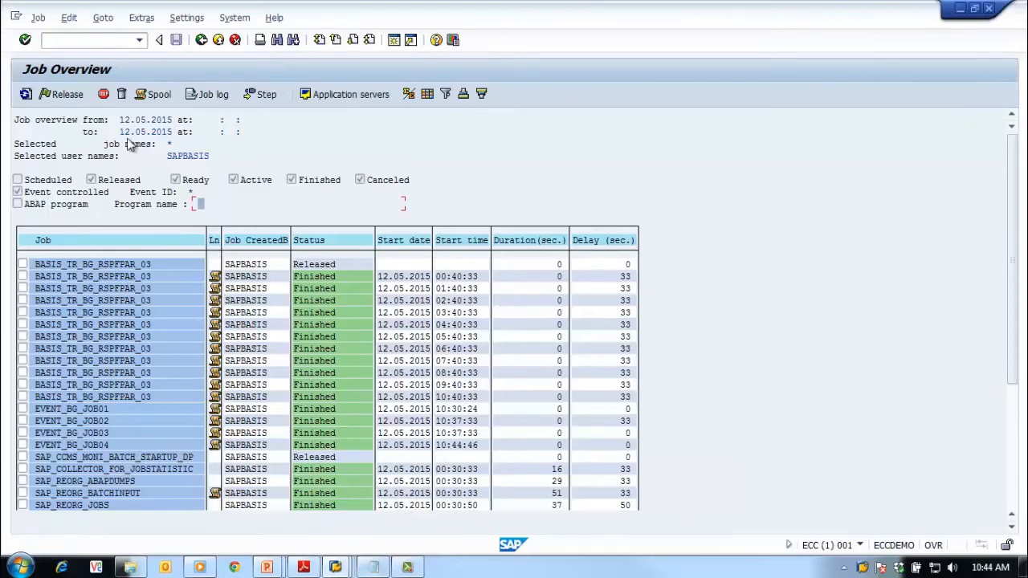
click(71, 39)
key(Return)
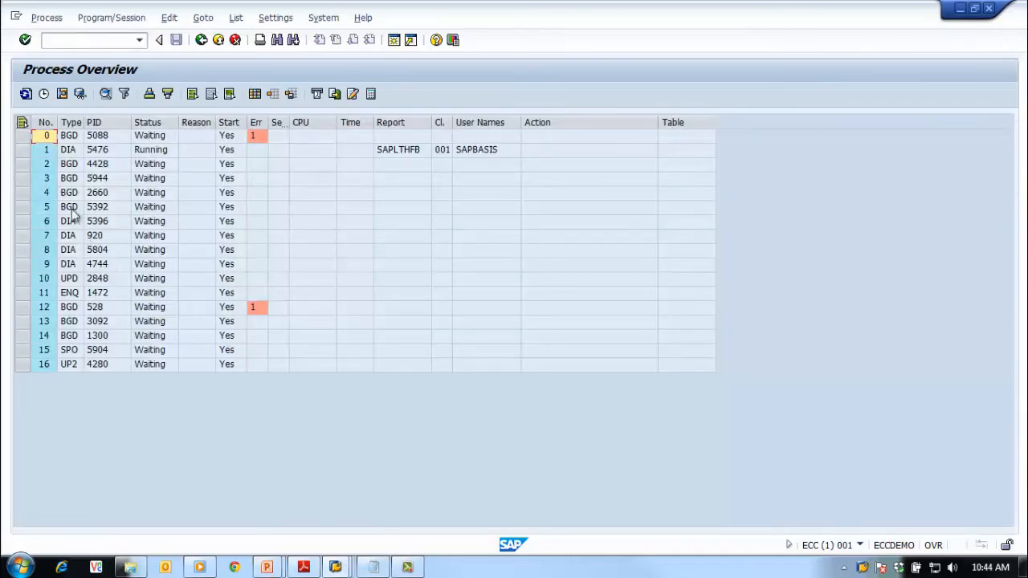
click(201, 40)
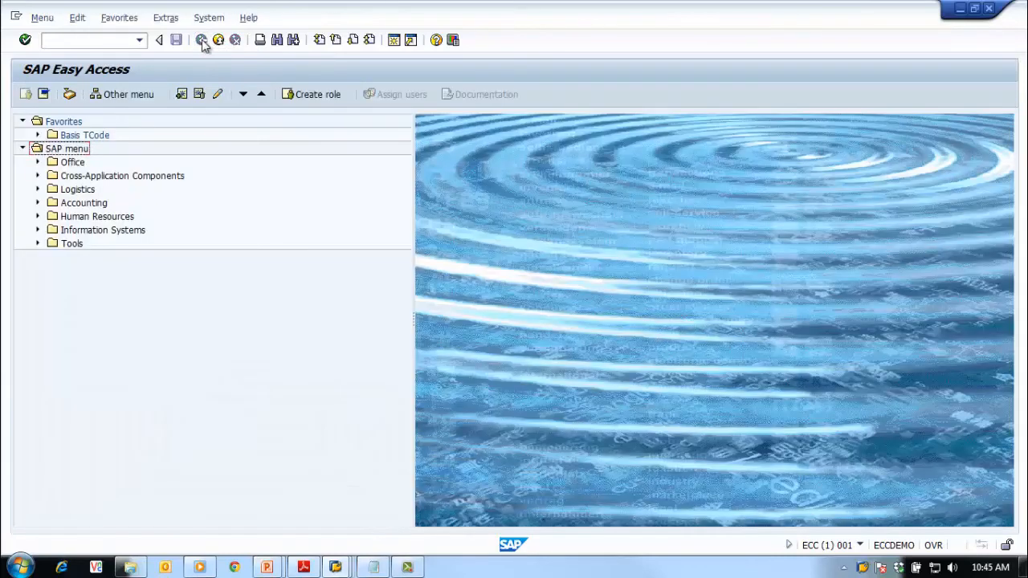
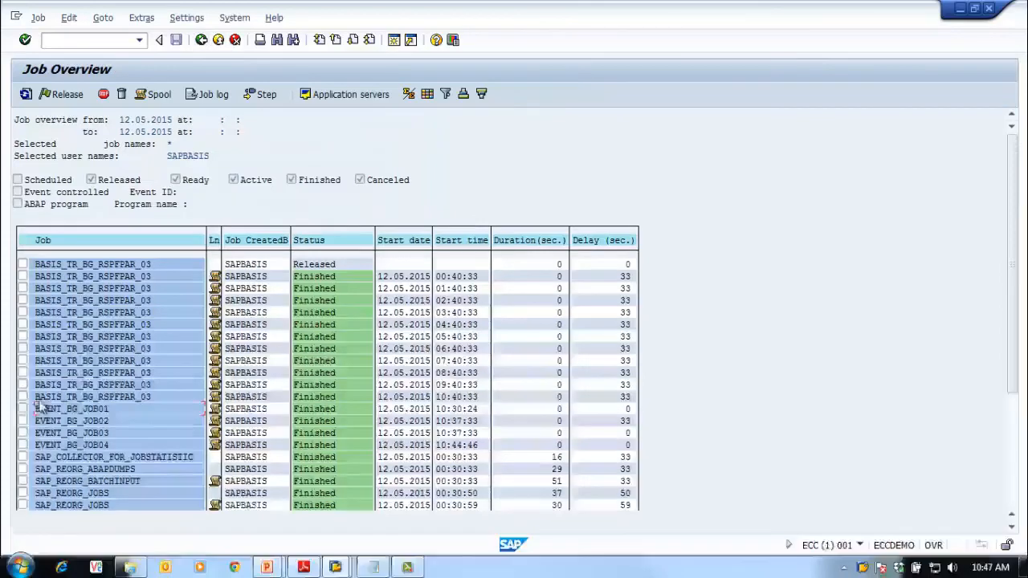
Select the finished EVENT_BG_JOB01 in the SM37 job list and open the Job menu
click(23, 409)
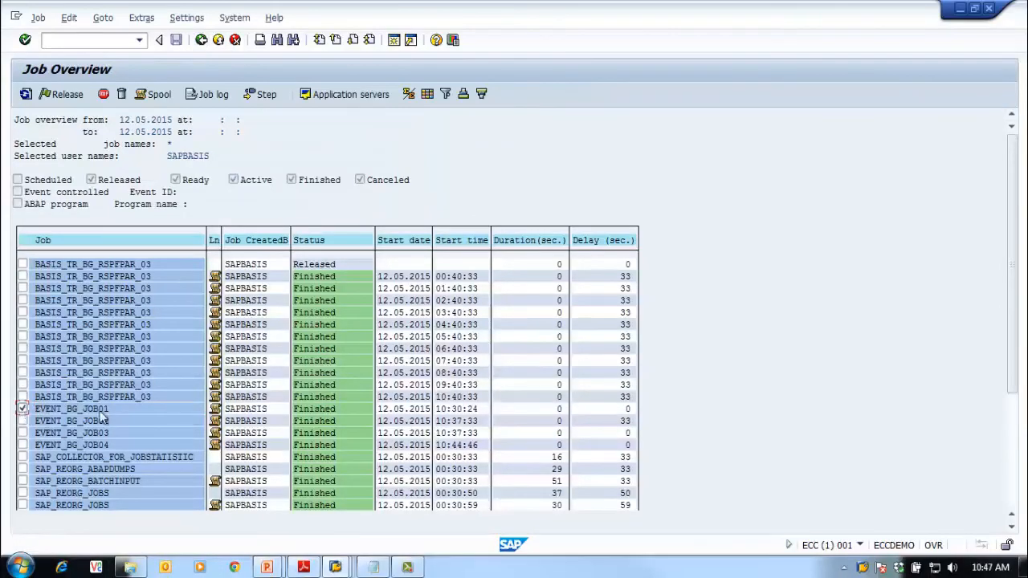
click(37, 18)
Copy EVENT_BG_JOB01 as a new job named EVENT_BG_JOB05
click(114, 122)
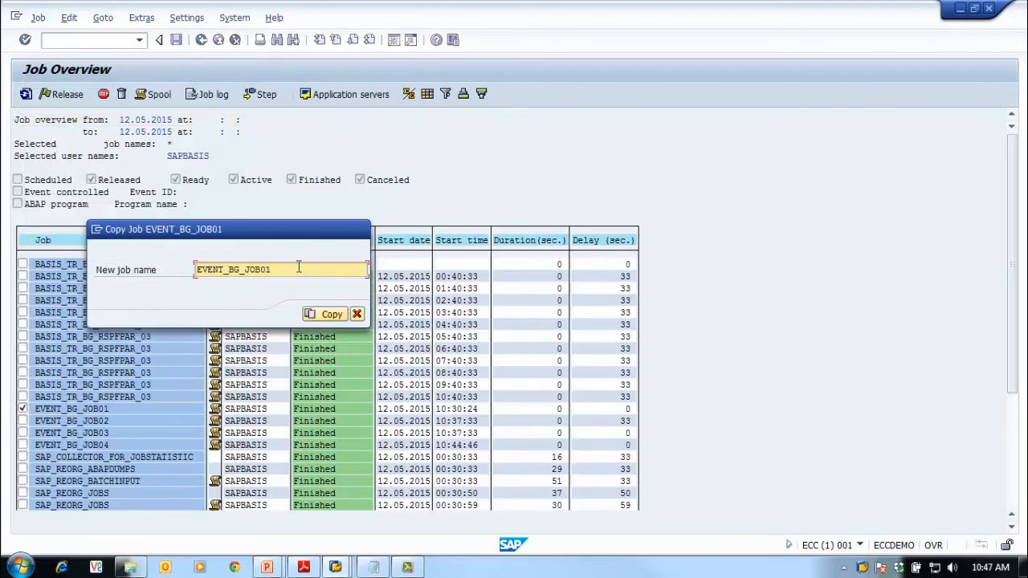
key(BackSpace)
text(5)
click(311, 311)
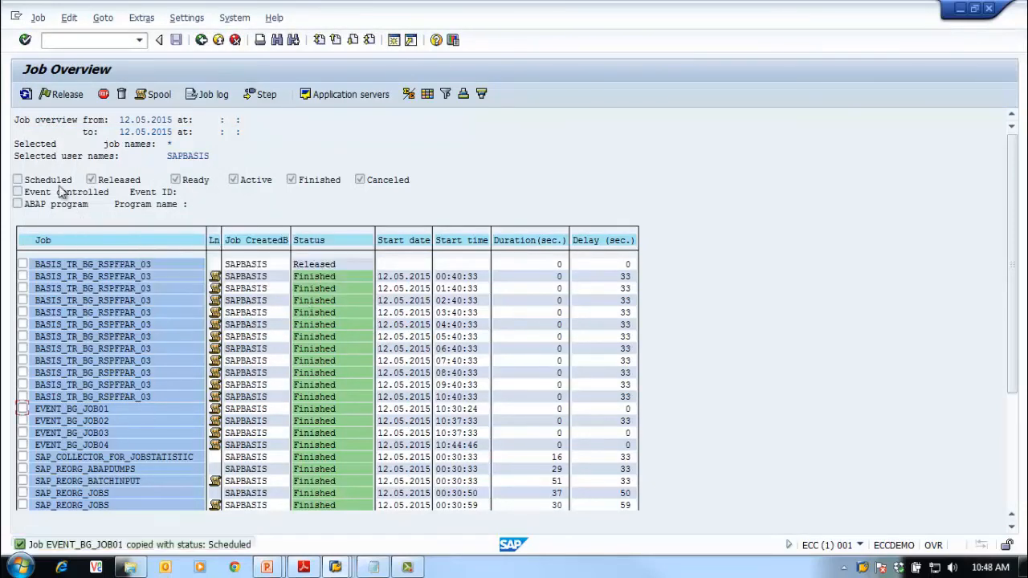
Rerun the job selection including scheduled jobs and jobs waiting on any event (*)
click(200, 42)
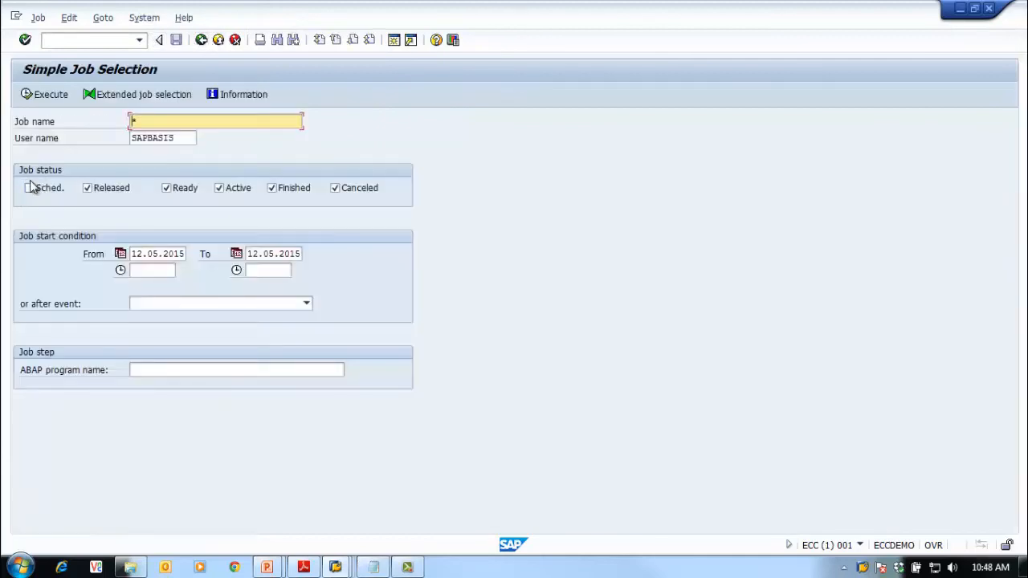
click(29, 188)
click(248, 306)
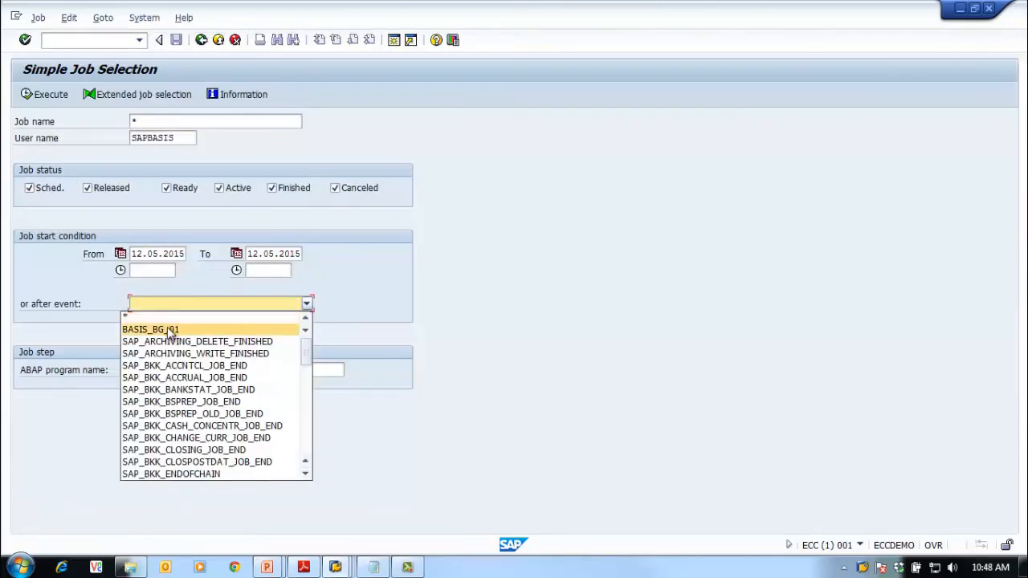
click(169, 316)
click(32, 96)
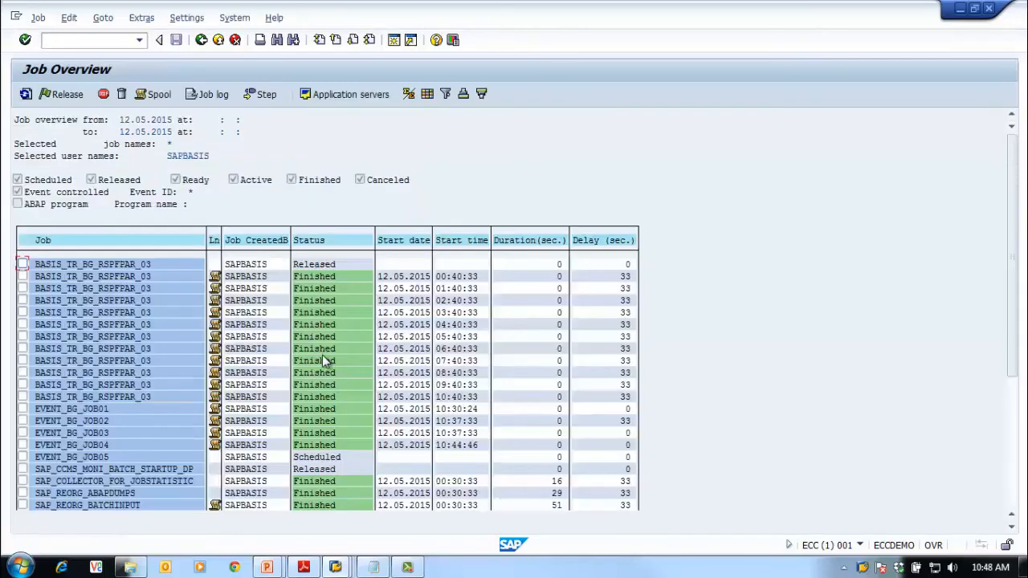
Change EVENT_BG_JOB05 to start after event BASIS_BG_01 and save it
click(22, 457)
click(38, 18)
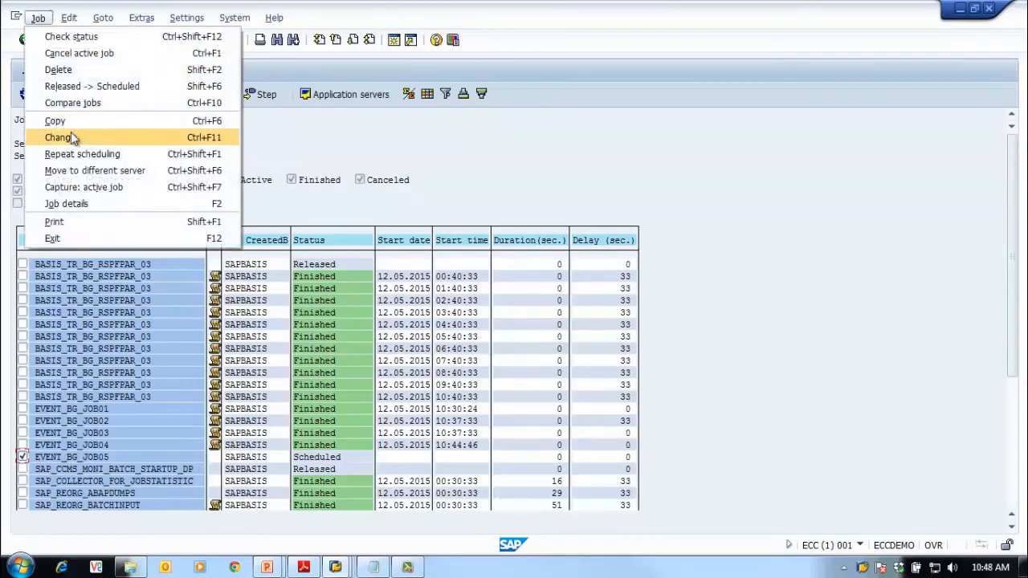
click(71, 134)
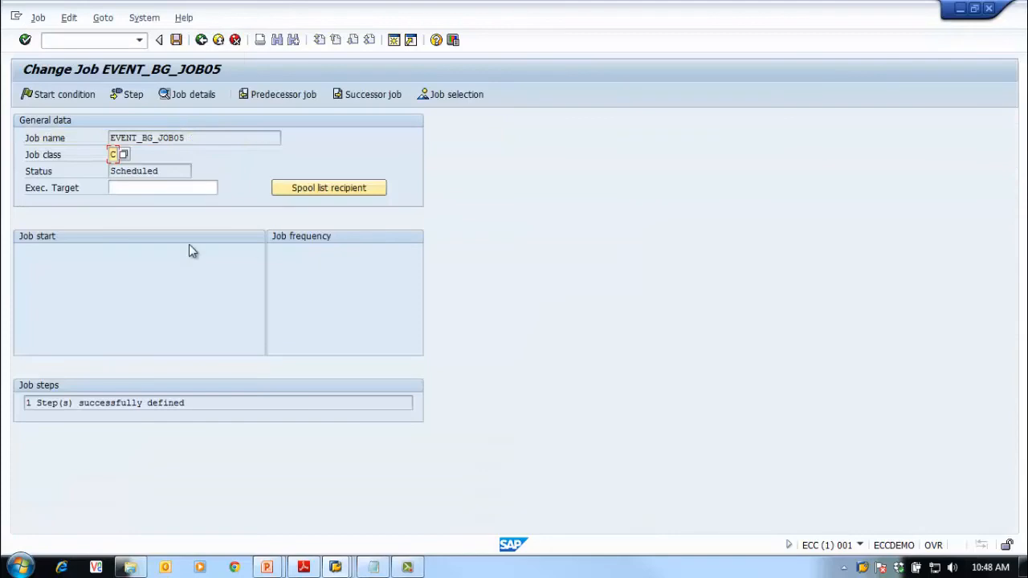
click(47, 95)
click(265, 164)
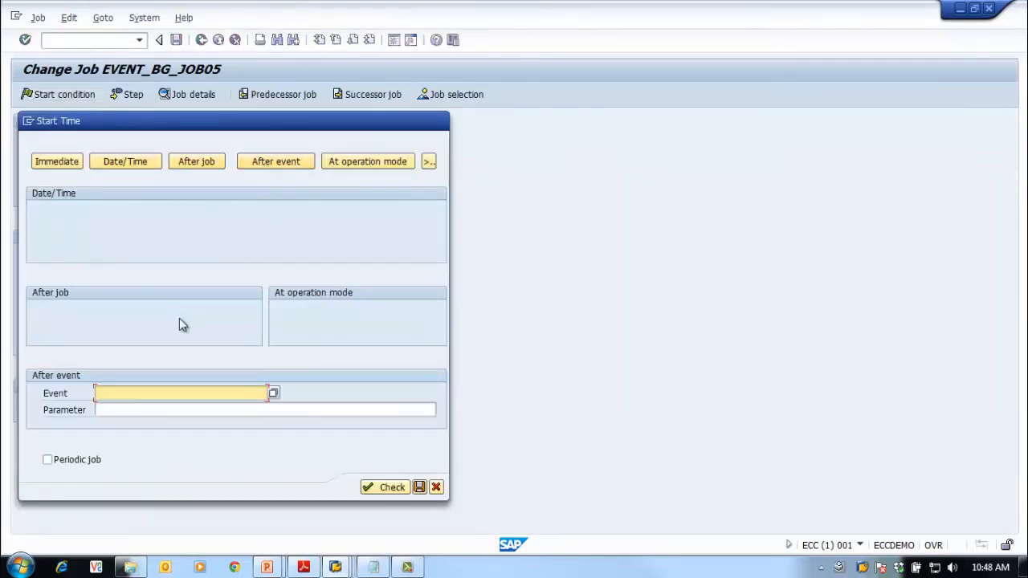
click(274, 392)
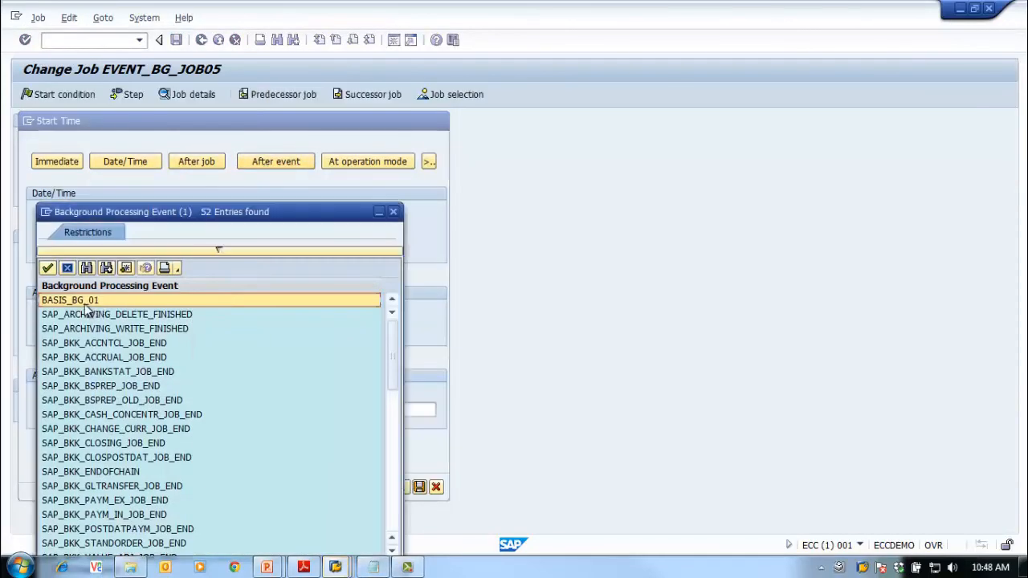
double_click(84, 303)
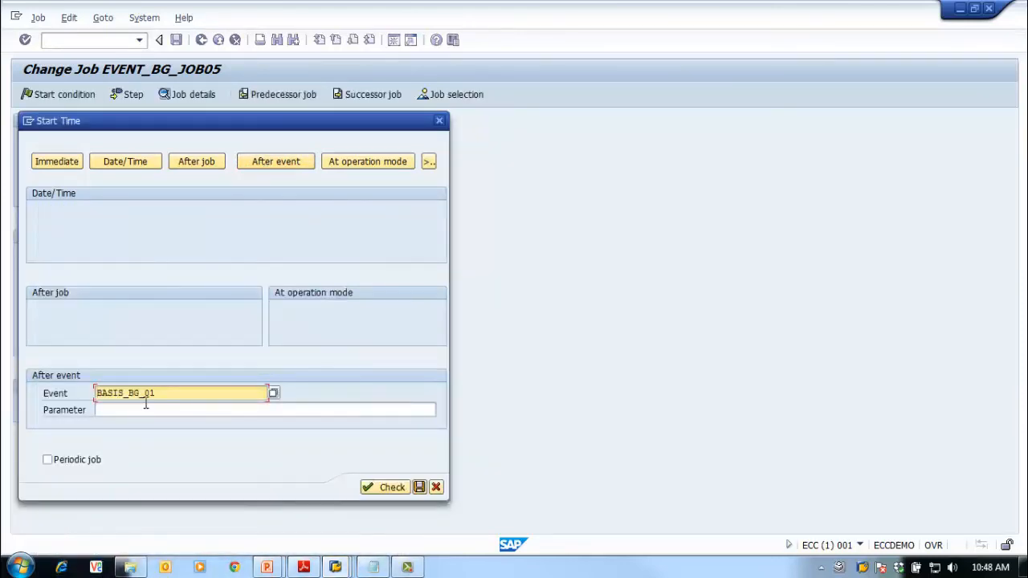
click(383, 489)
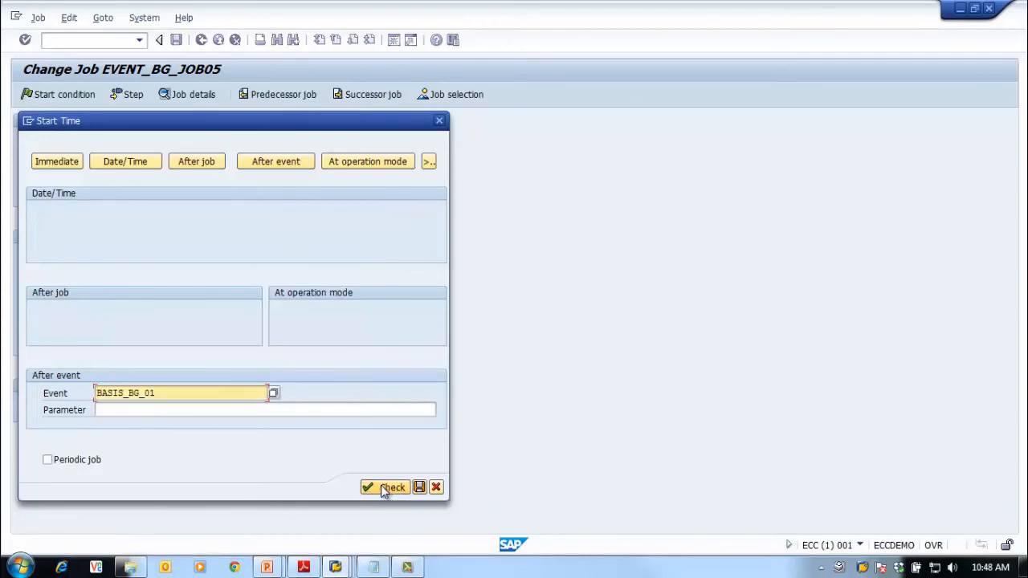
click(420, 487)
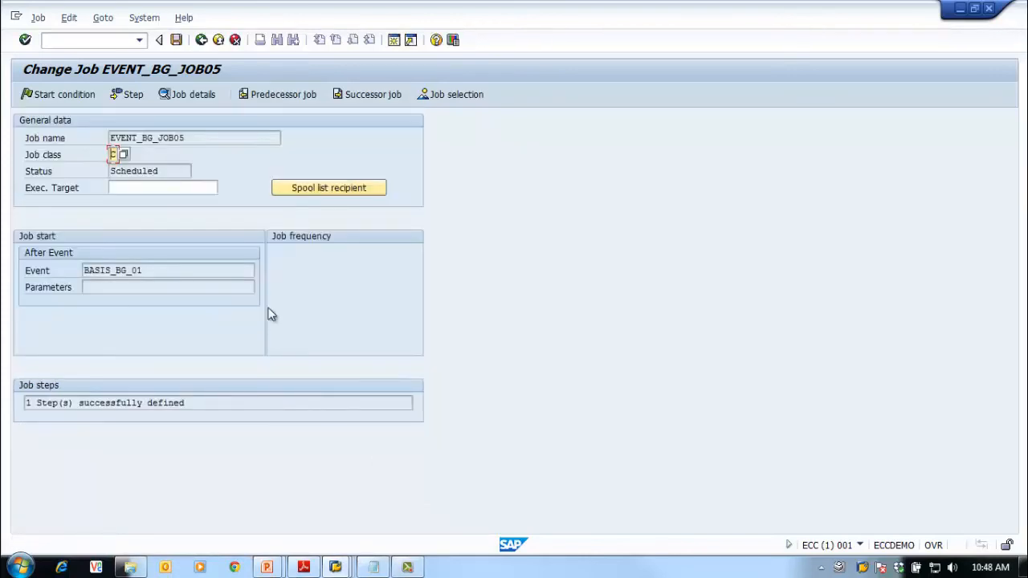
click(176, 40)
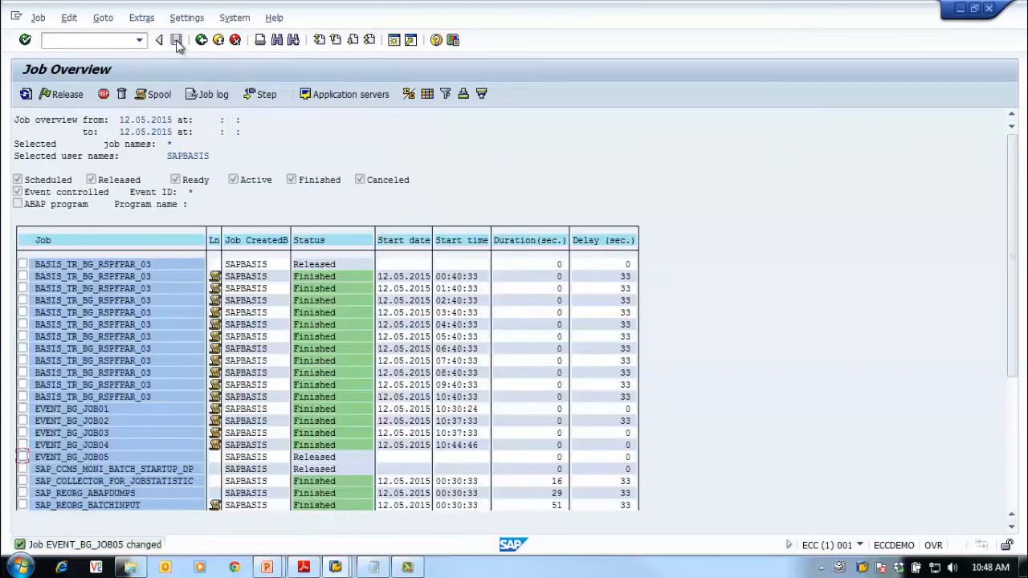
Refresh the list, verify EVENT_BG_JOB05's released event start, then bring up the Windows Start menu
click(26, 96)
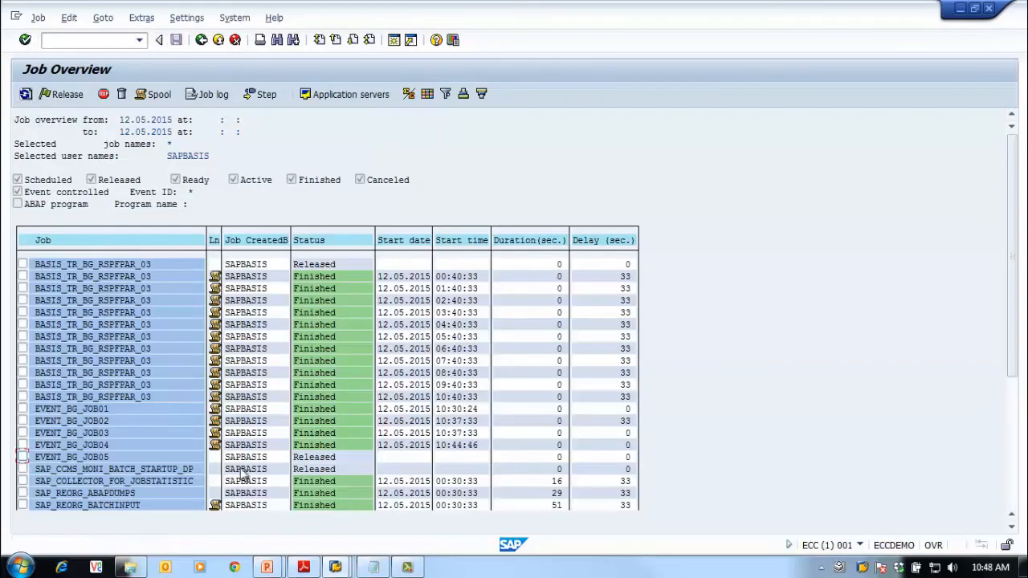
double_click(81, 456)
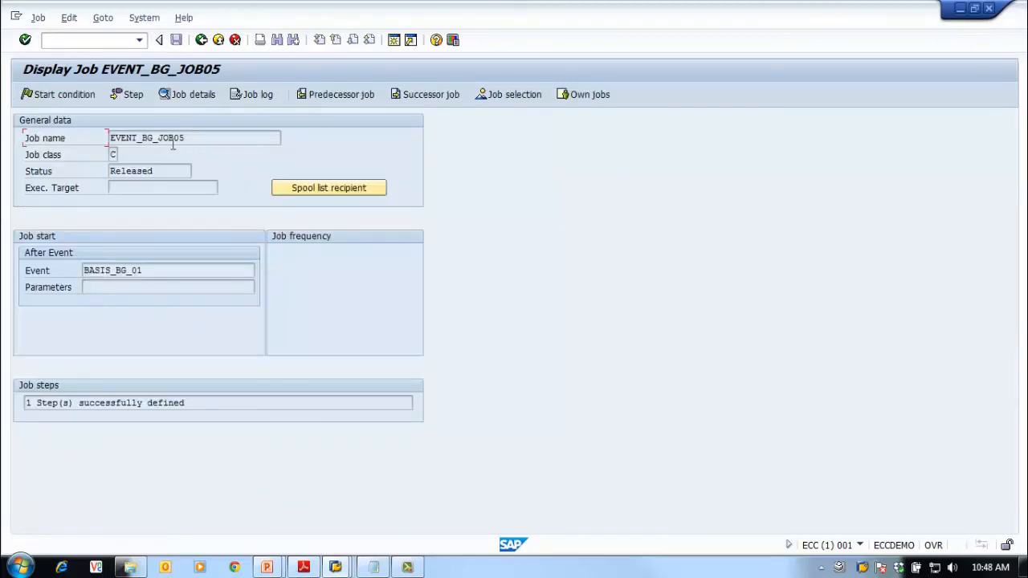
click(201, 41)
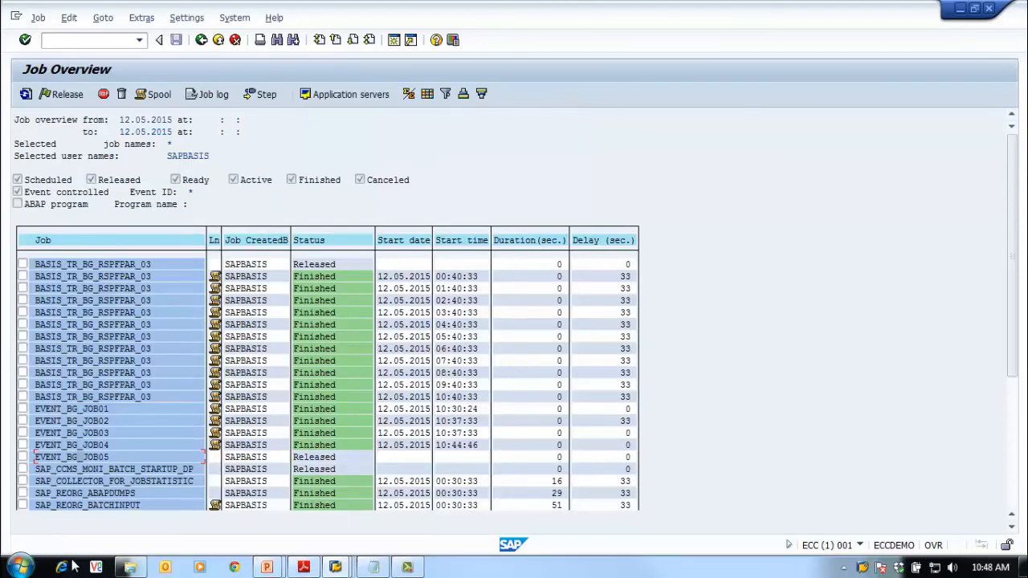
click(22, 568)
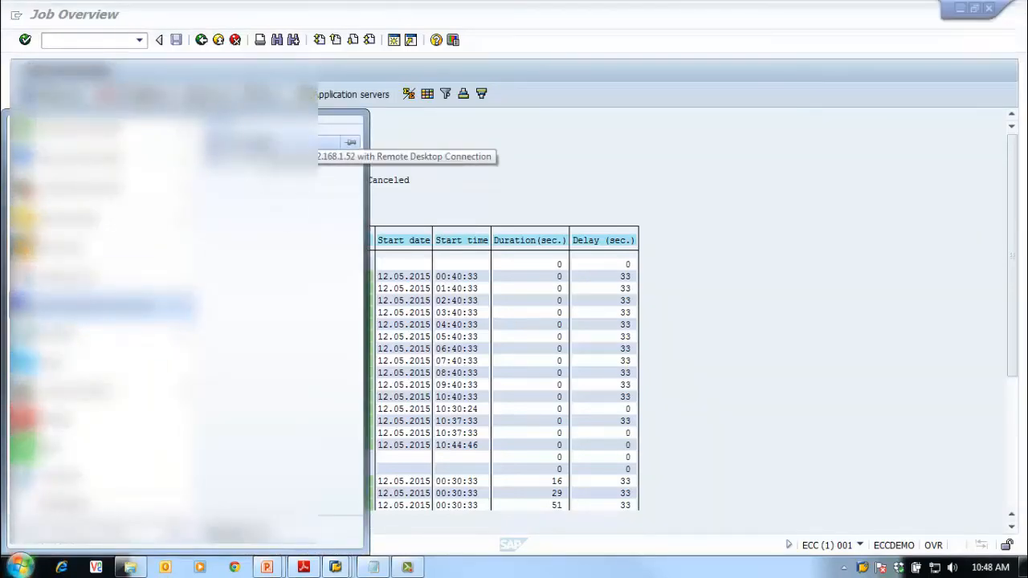
Connect to the remote SAP server via Remote Desktop, entering the logon password
click(260, 143)
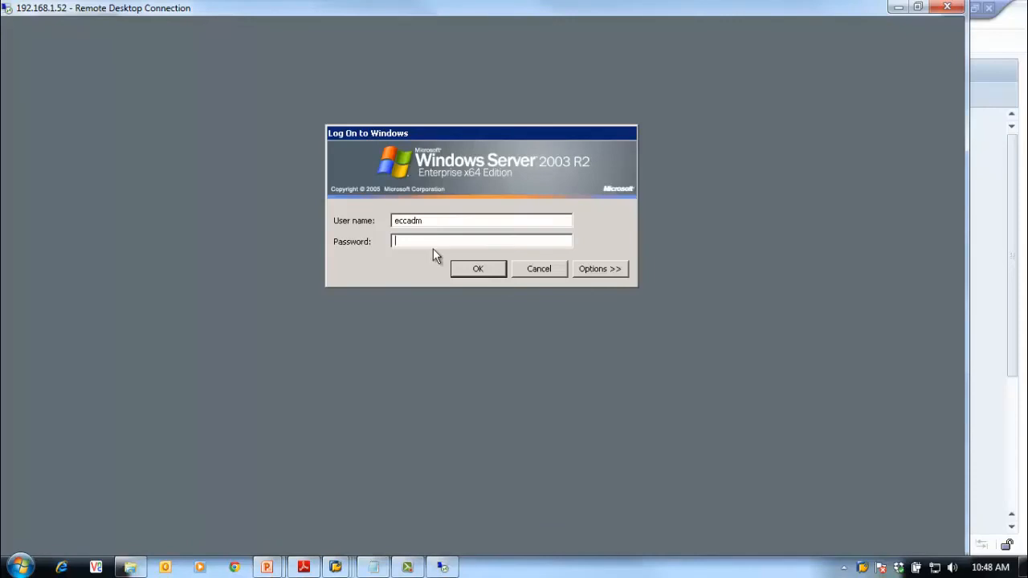
text(*******)
key(Return)
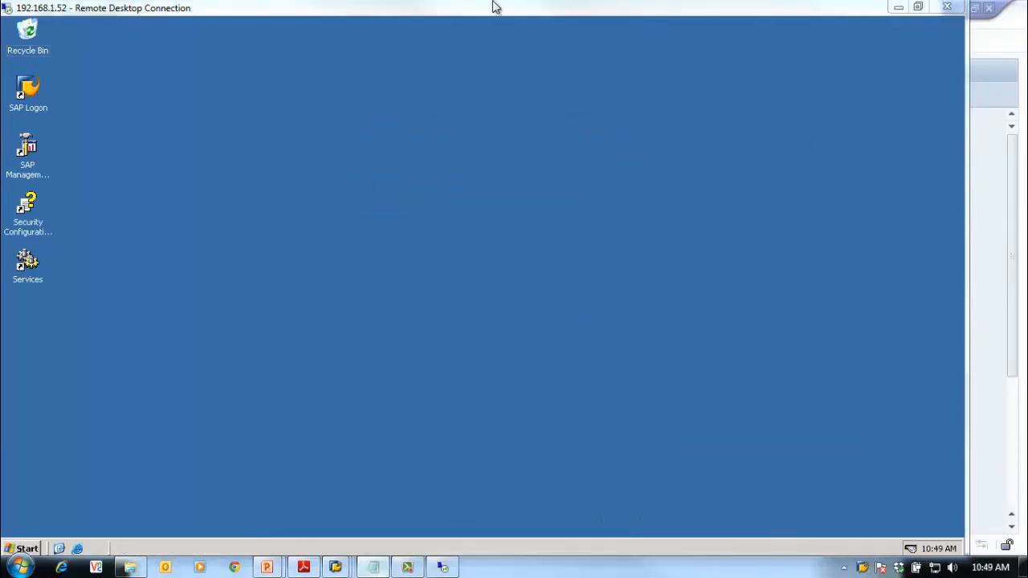
Open a Command Prompt on the server and arrange it beside the SAP Job Overview
drag(413, 9, 513, 20)
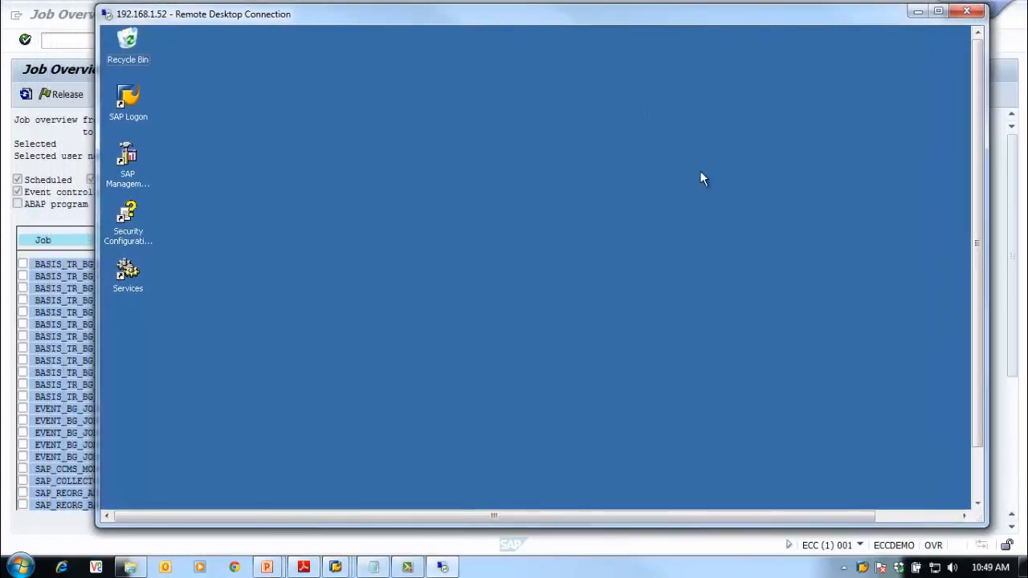
drag(977, 395, 986, 495)
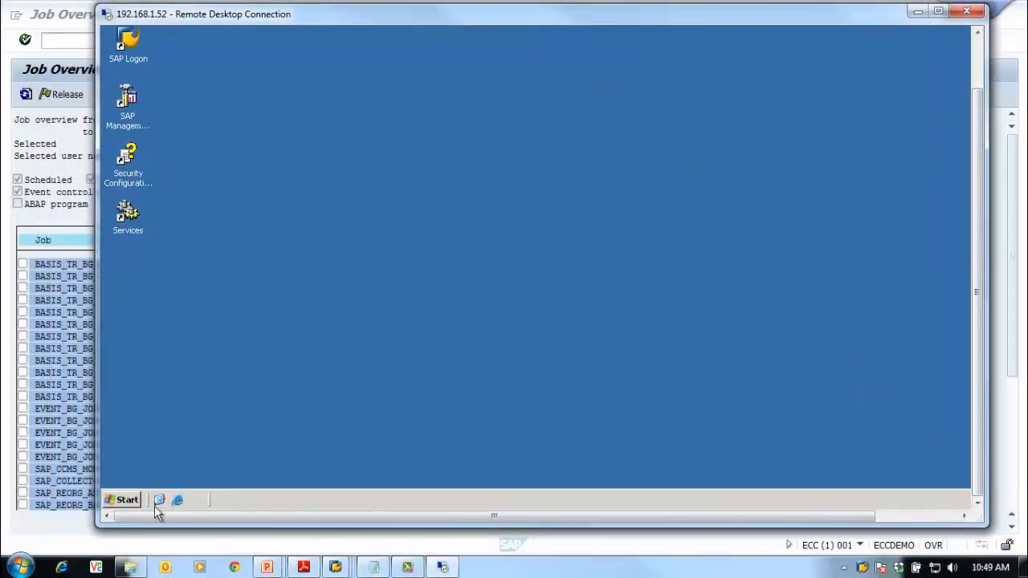
click(127, 499)
click(211, 211)
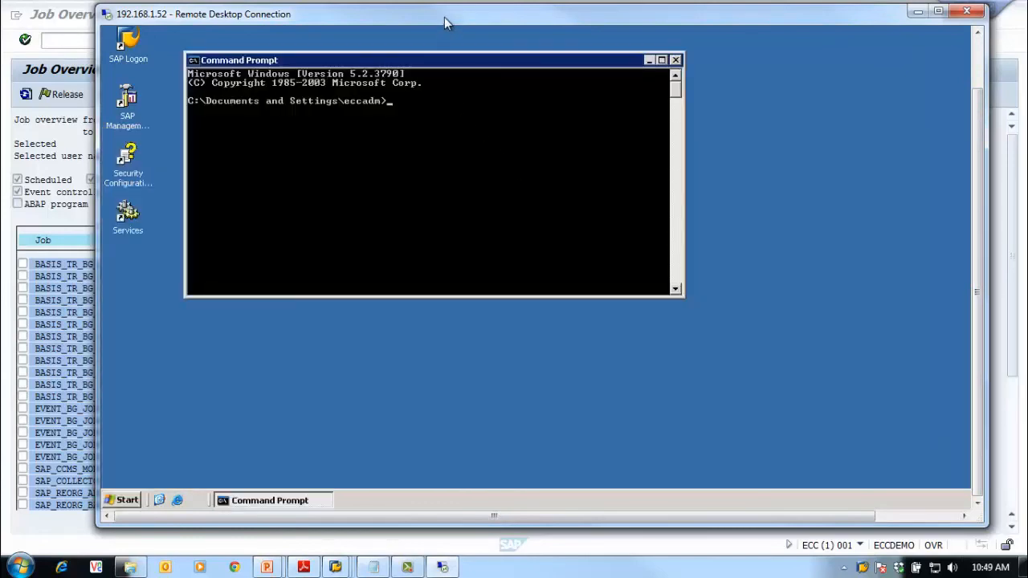
mouse_move(444, 17)
mouse_down()
mouse_move(553, 17)
mouse_move(462, 18)
mouse_up()
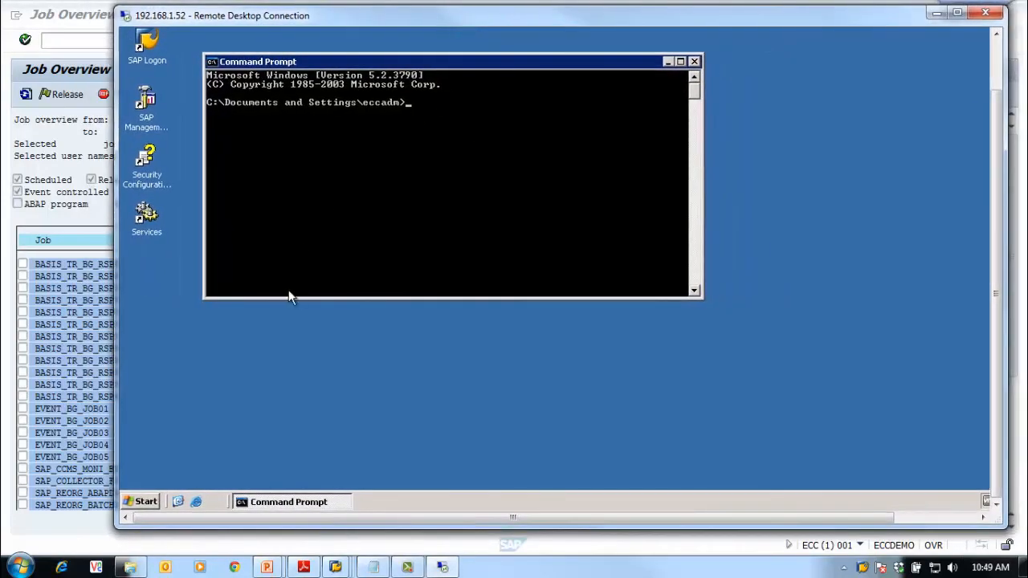
drag(115, 270, 447, 270)
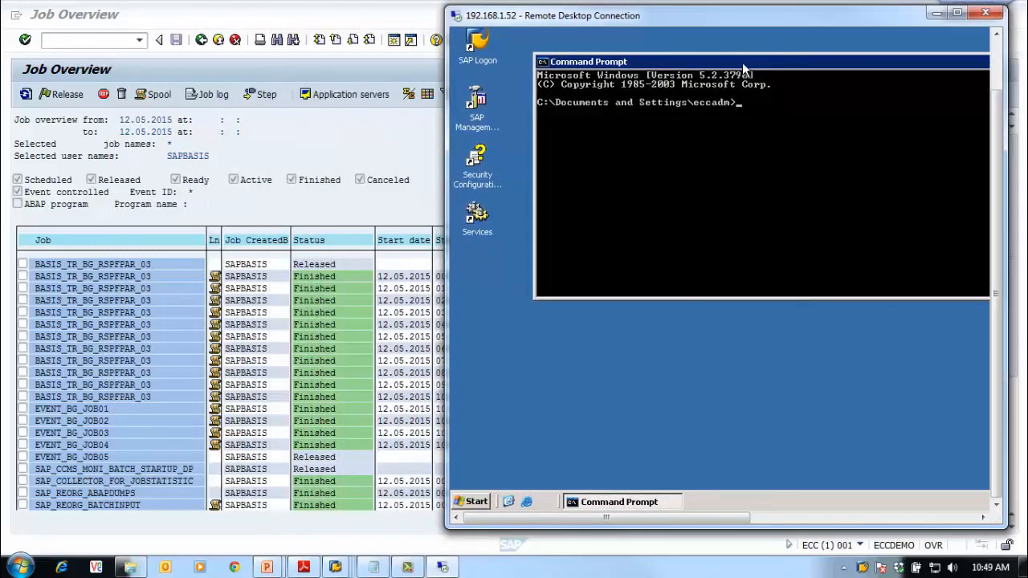
drag(744, 67, 689, 102)
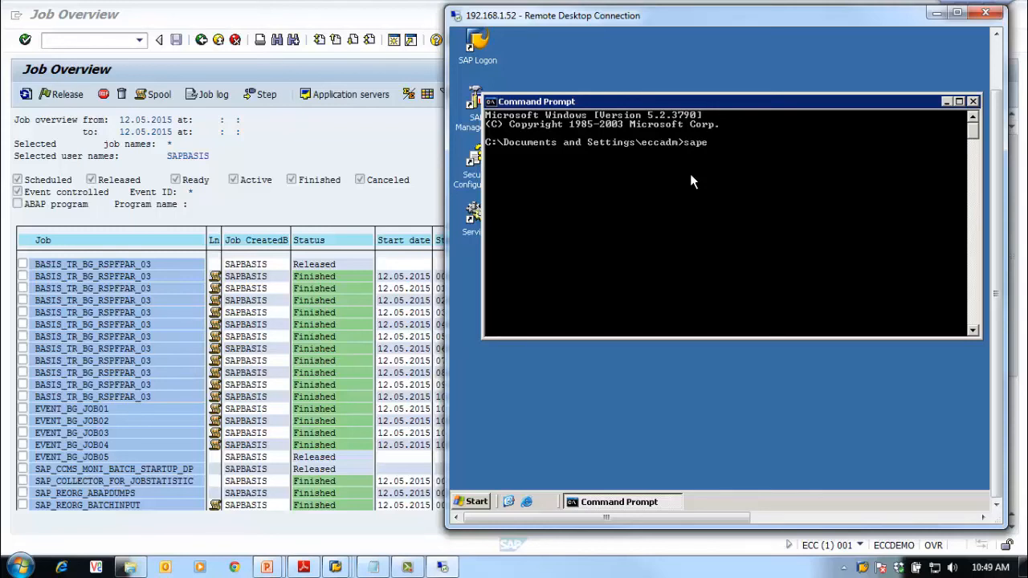
Enter 'sapevt event=' at the prompt and check EVENT_BG_JOB05's trigger event BASIS_BG_01 in SM37
text(t)
text(event)
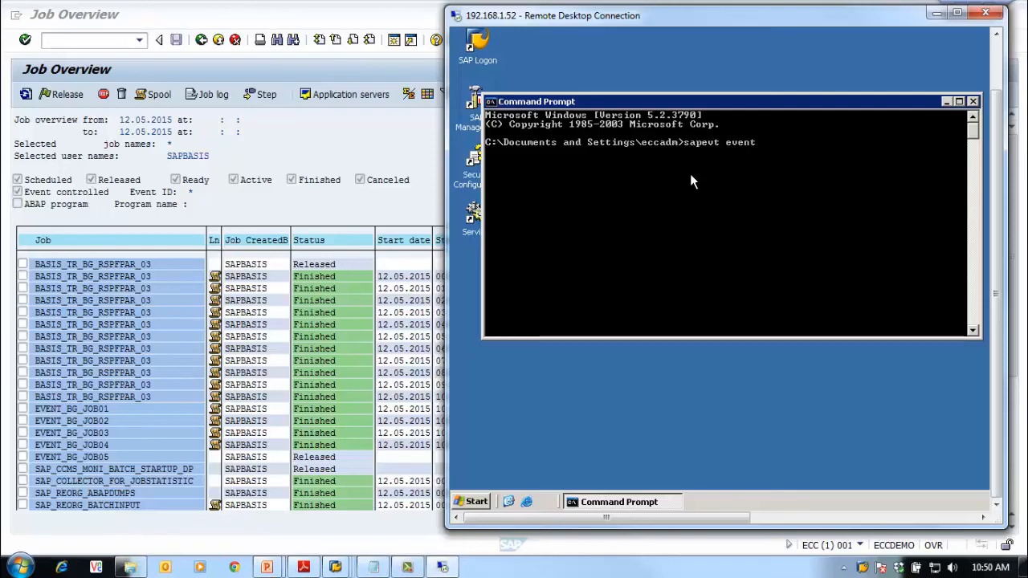
text(=)
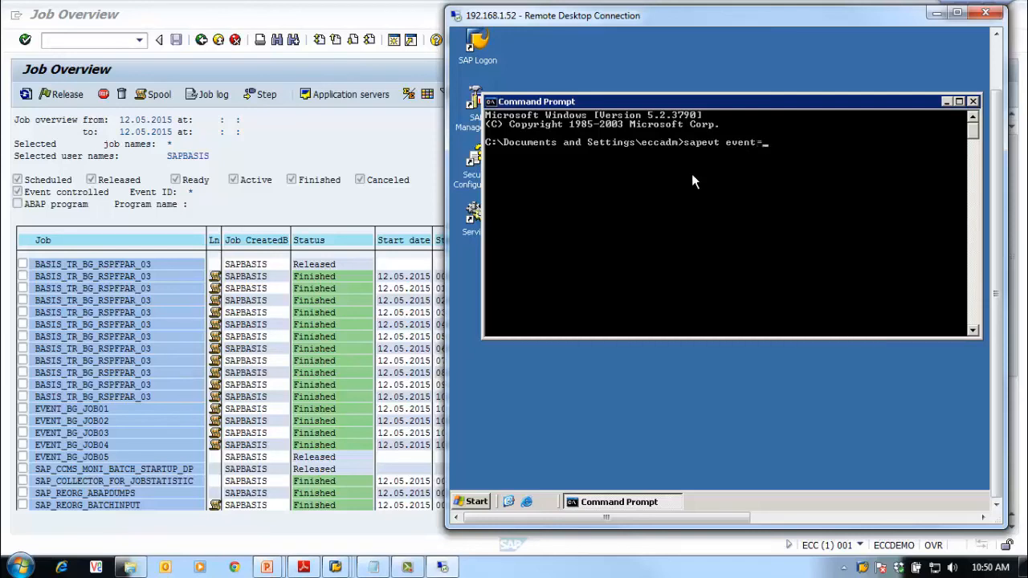
double_click(93, 455)
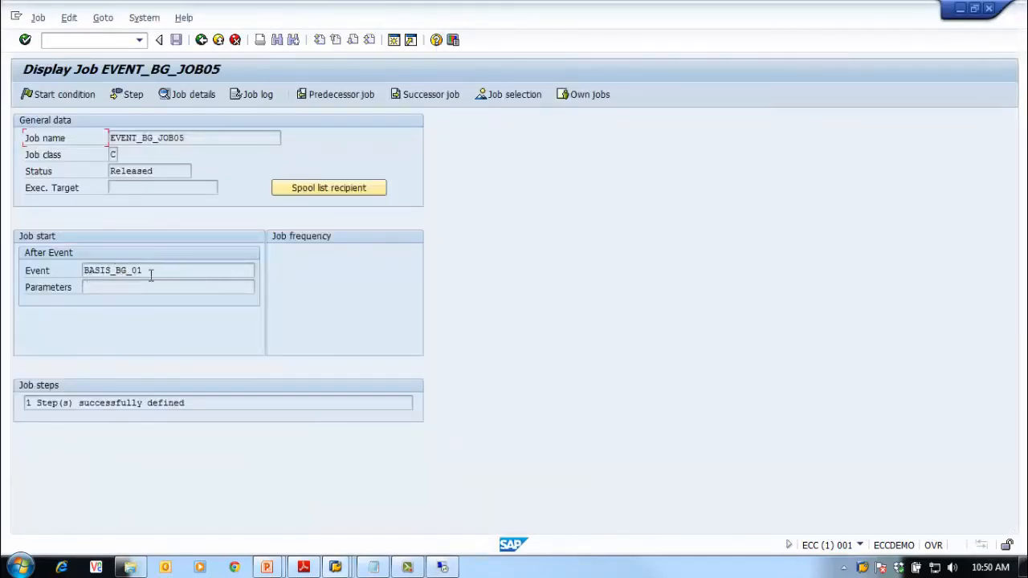
double_click(144, 274)
click(223, 315)
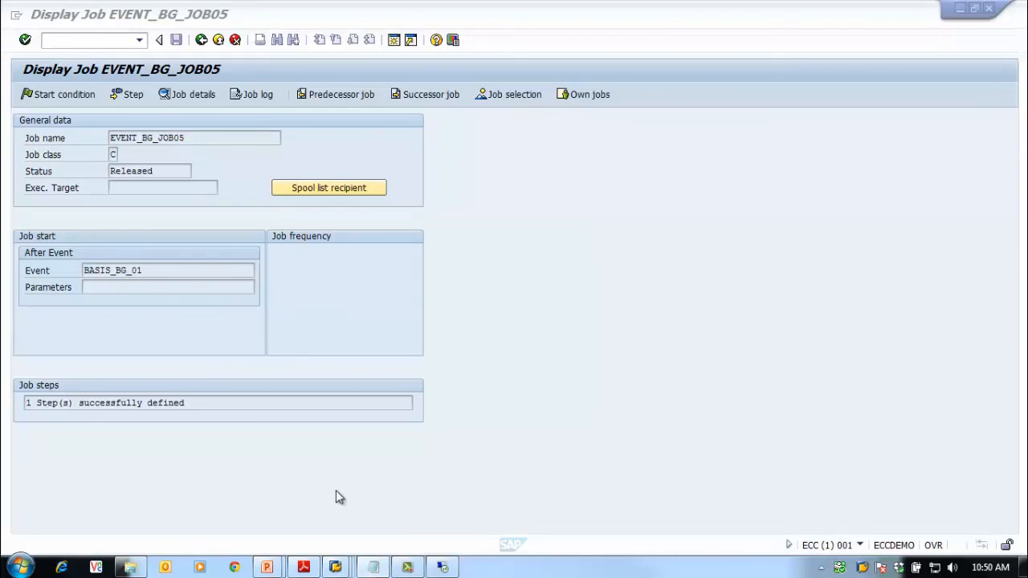
click(408, 568)
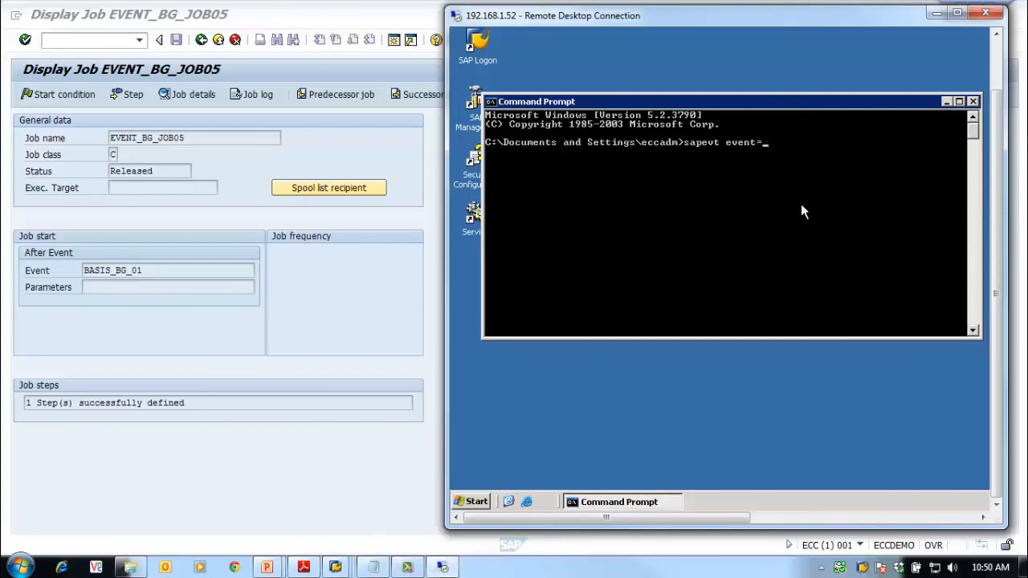
Complete the command as 'sapevt event=BASIS_BG_01 name=ECC mshost=eccdemo', fixing typos
text(N)
key(BackSpace)
text(BASIS_BG_01)
text(")
key(BackSpace)
text(name)
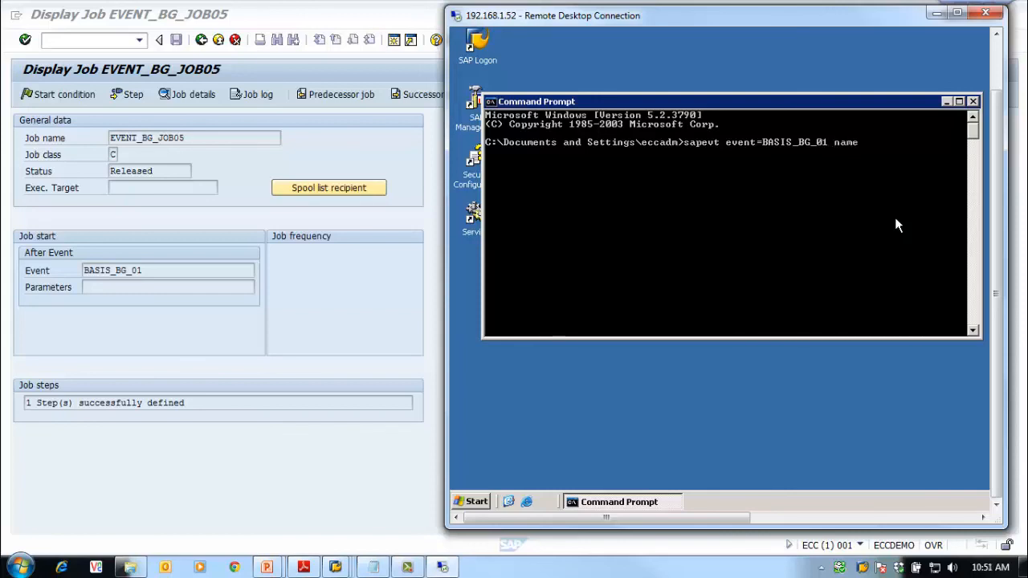
text(=)
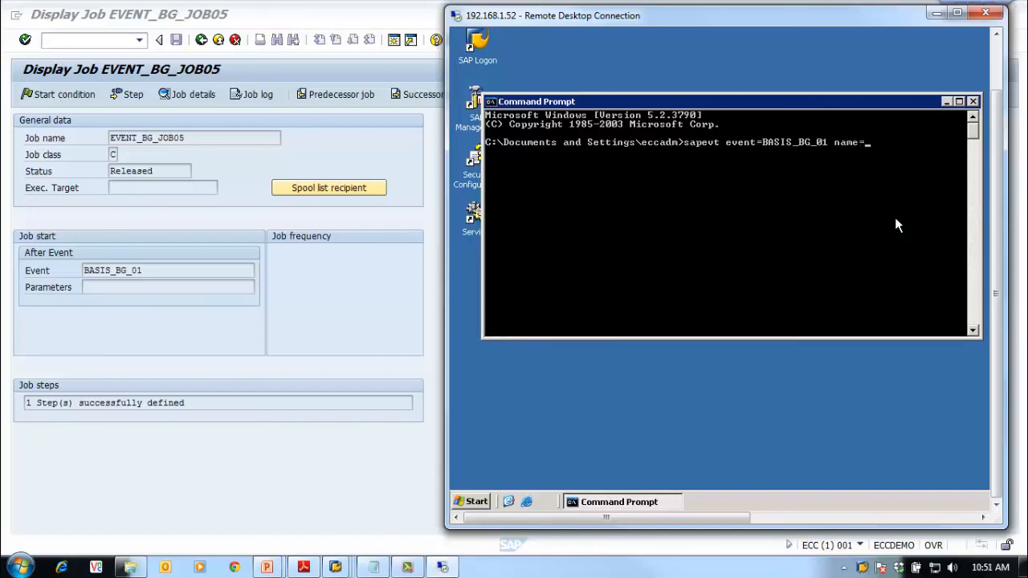
text(ECC)
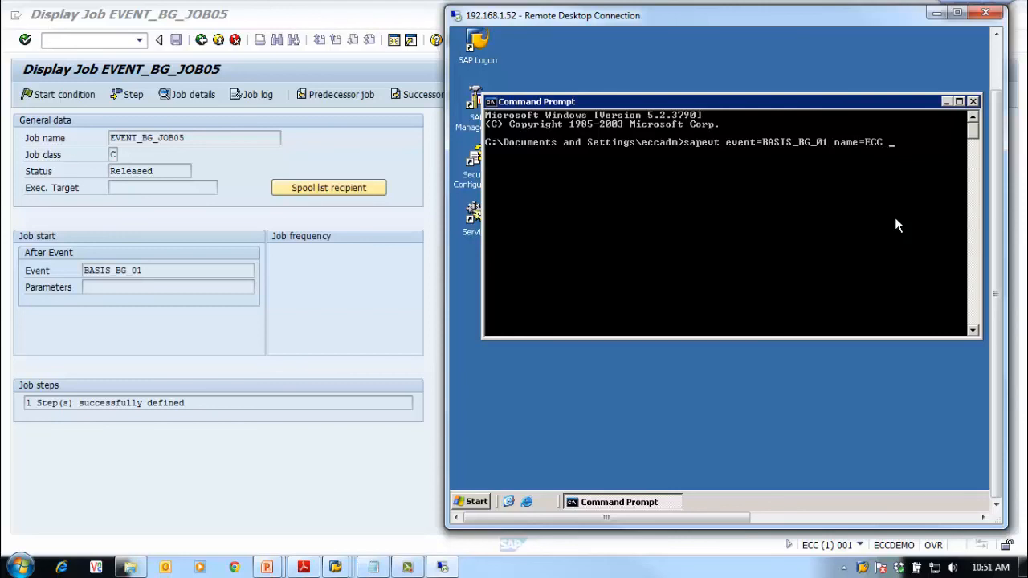
text( m)
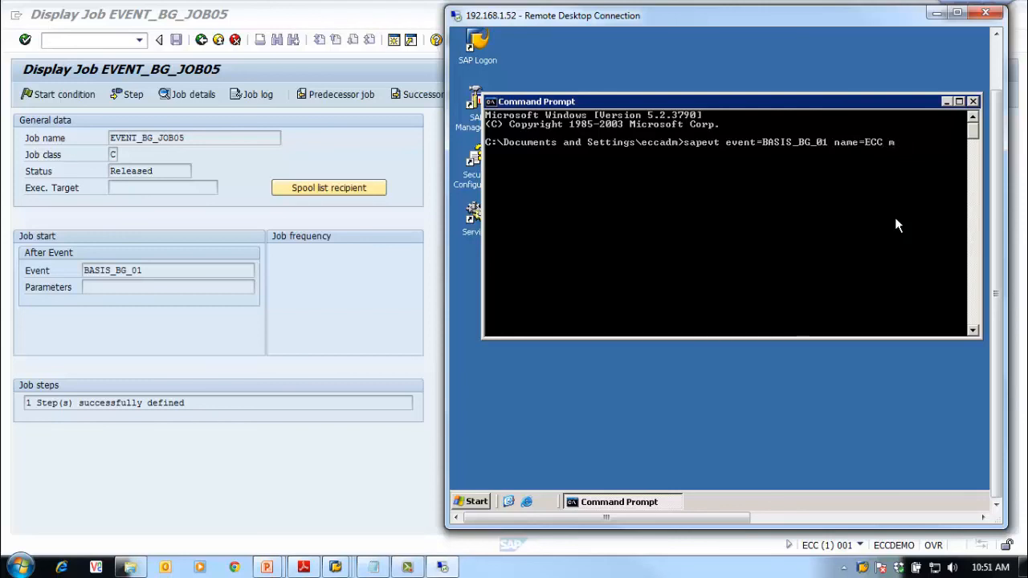
text(shost=)
text(eccdemo)
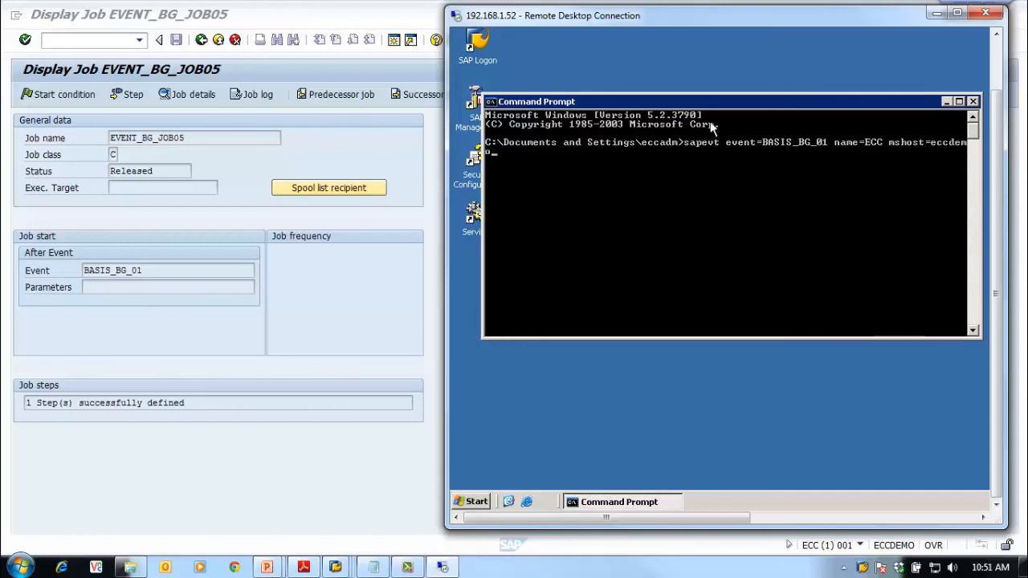
Reposition the Command Prompt window, maximizing and restoring it
drag(712, 102, 667, 87)
double_click(666, 88)
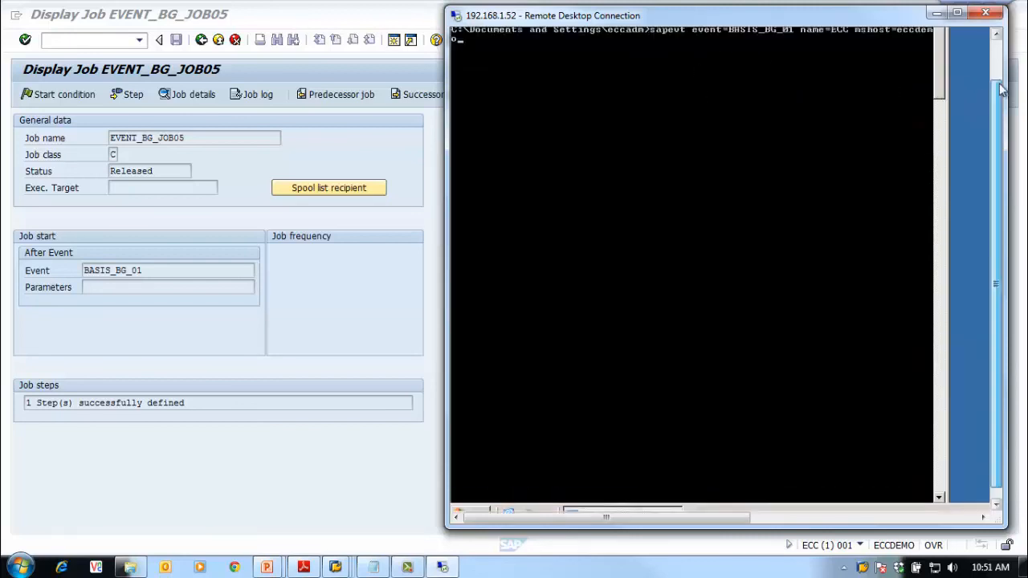
double_click(700, 34)
drag(669, 148, 701, 141)
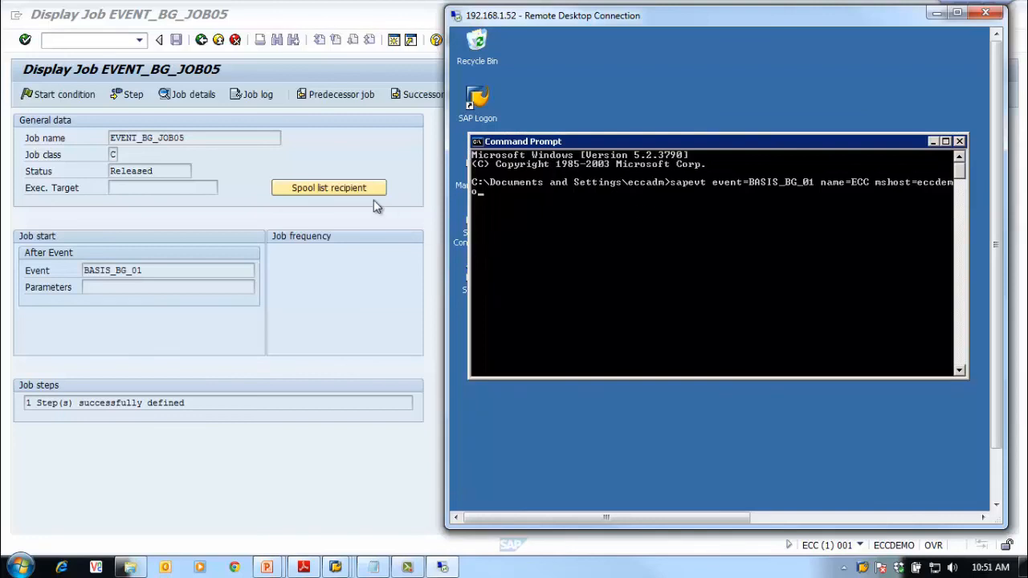
Return SAP to the Job Overview and run the sapevt command to raise BASIS_BG_01
click(337, 156)
click(203, 41)
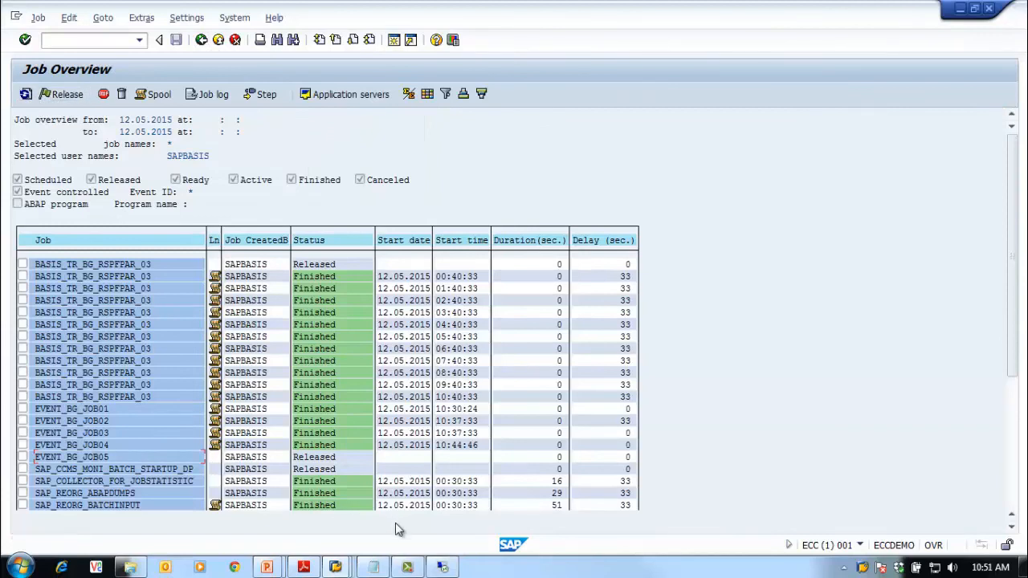
click(442, 567)
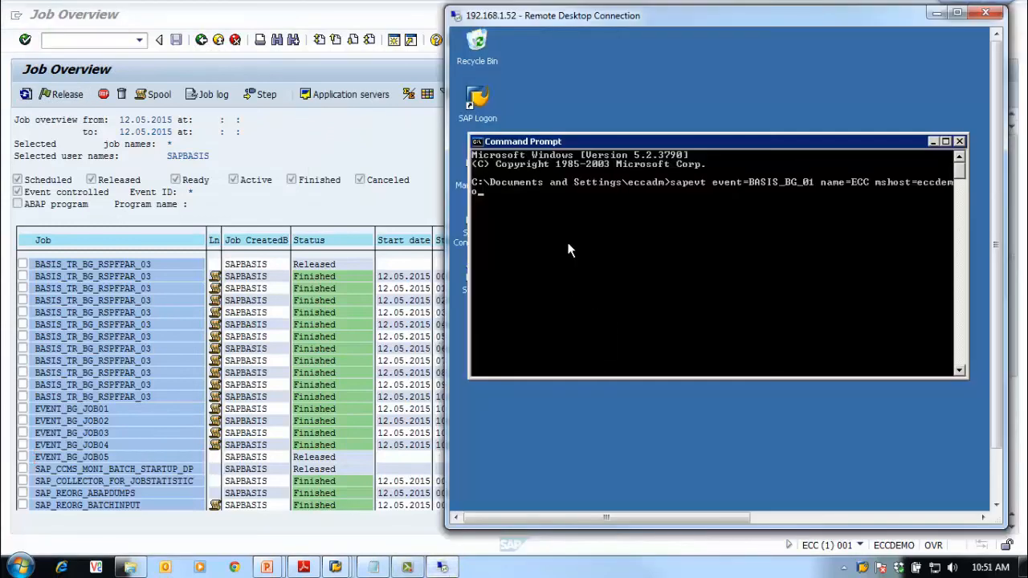
key(Return)
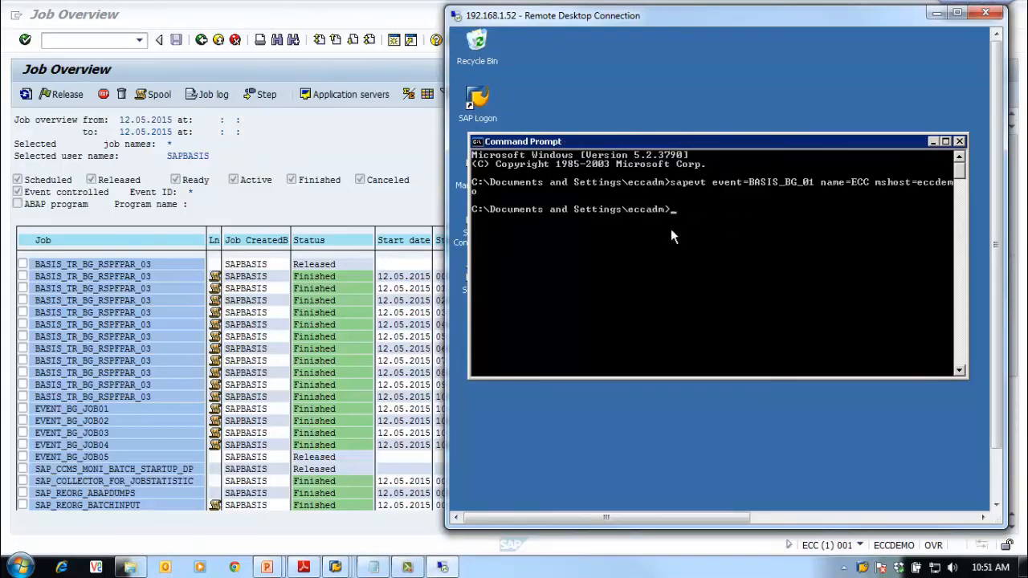
Refresh the job list and confirm EVENT_BG_JOB05 finished at 10:51:53
click(339, 217)
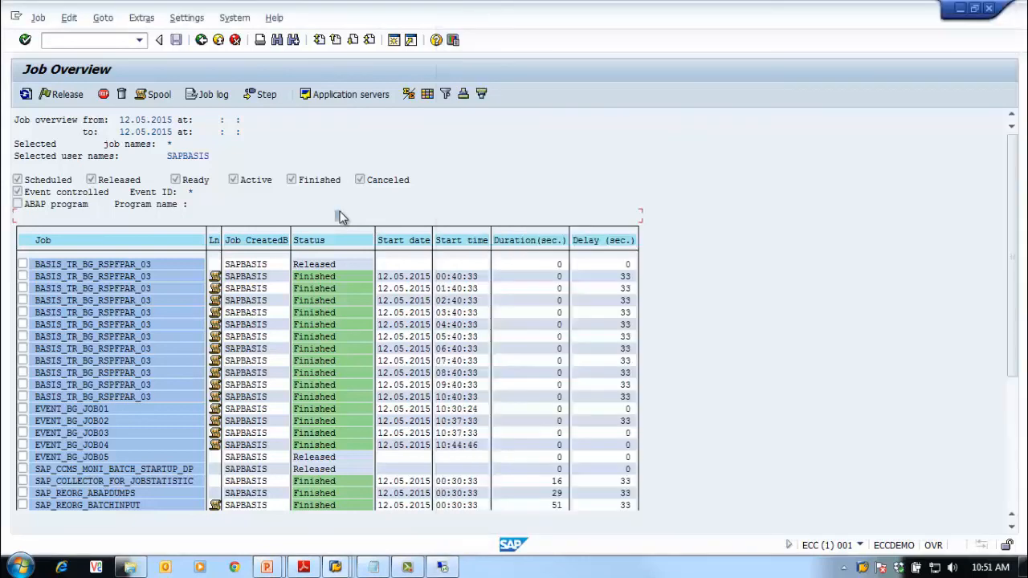
click(25, 95)
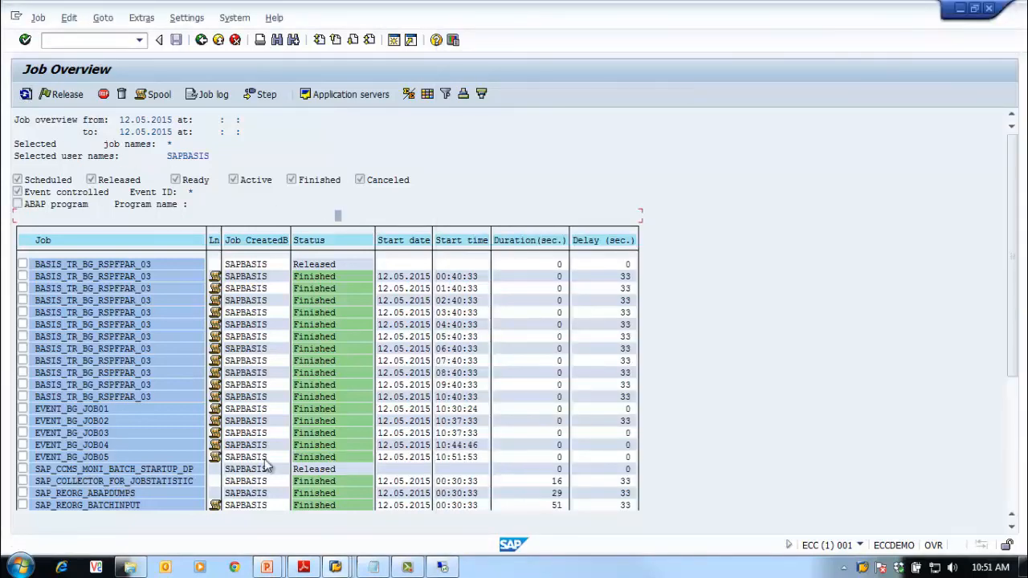
double_click(100, 459)
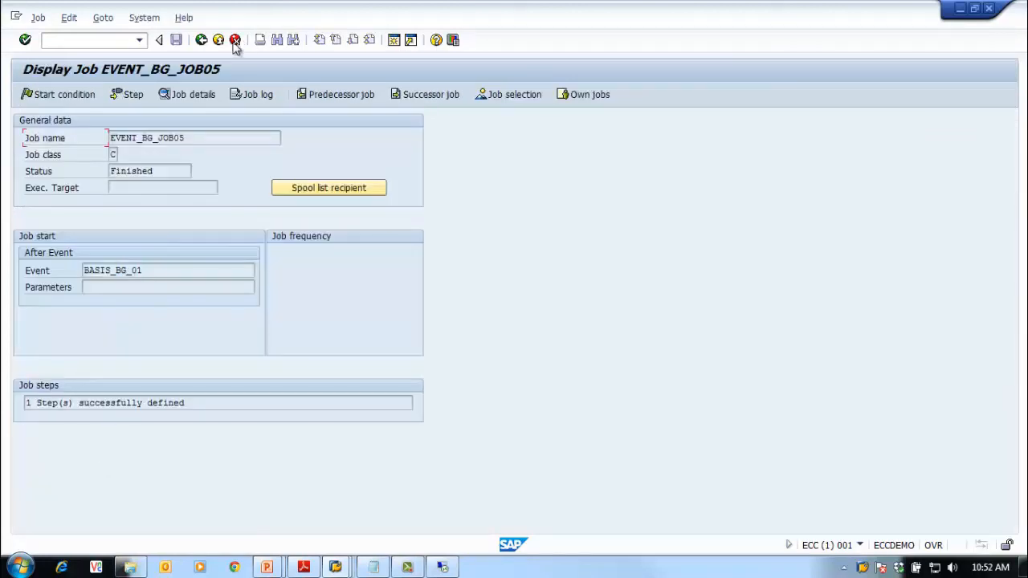
click(202, 39)
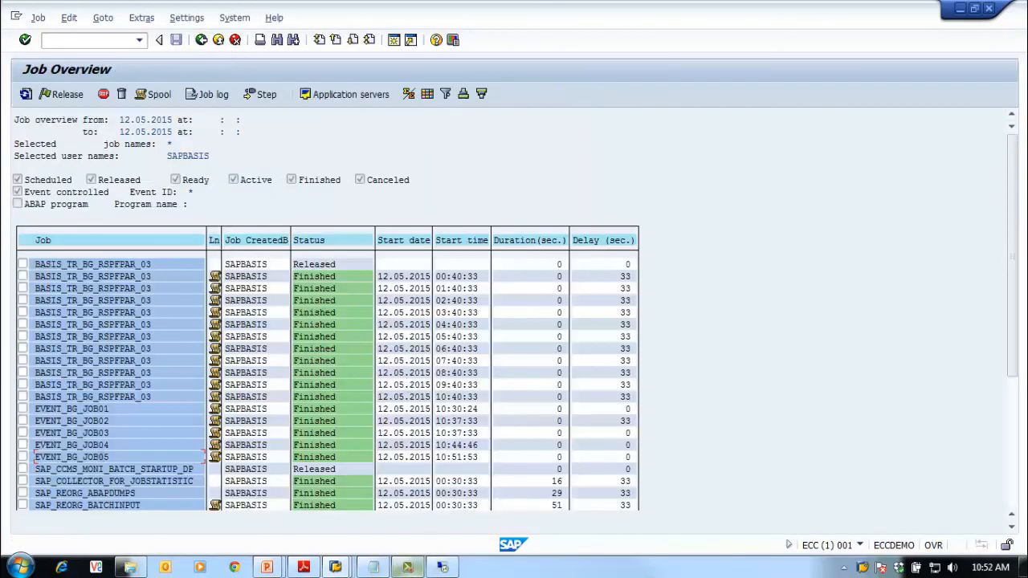
Close the remote Command Prompt with the exit command
click(442, 567)
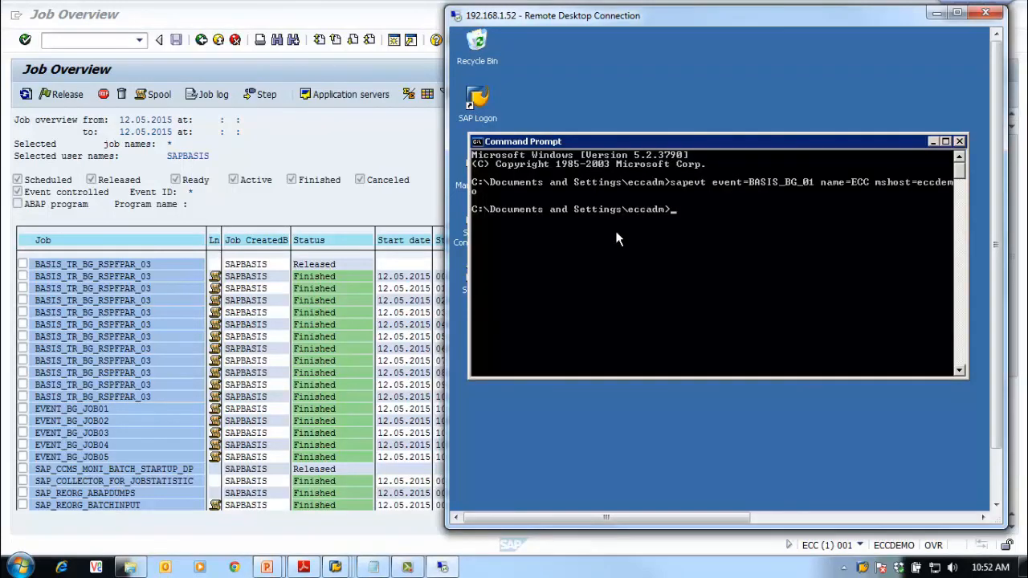
text(exit)
key(Return)
click(996, 505)
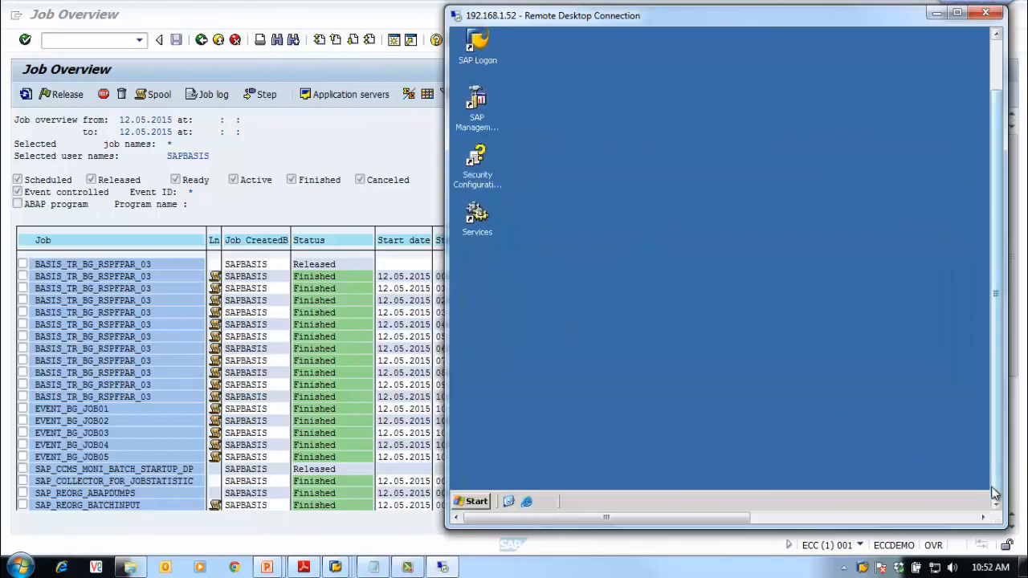